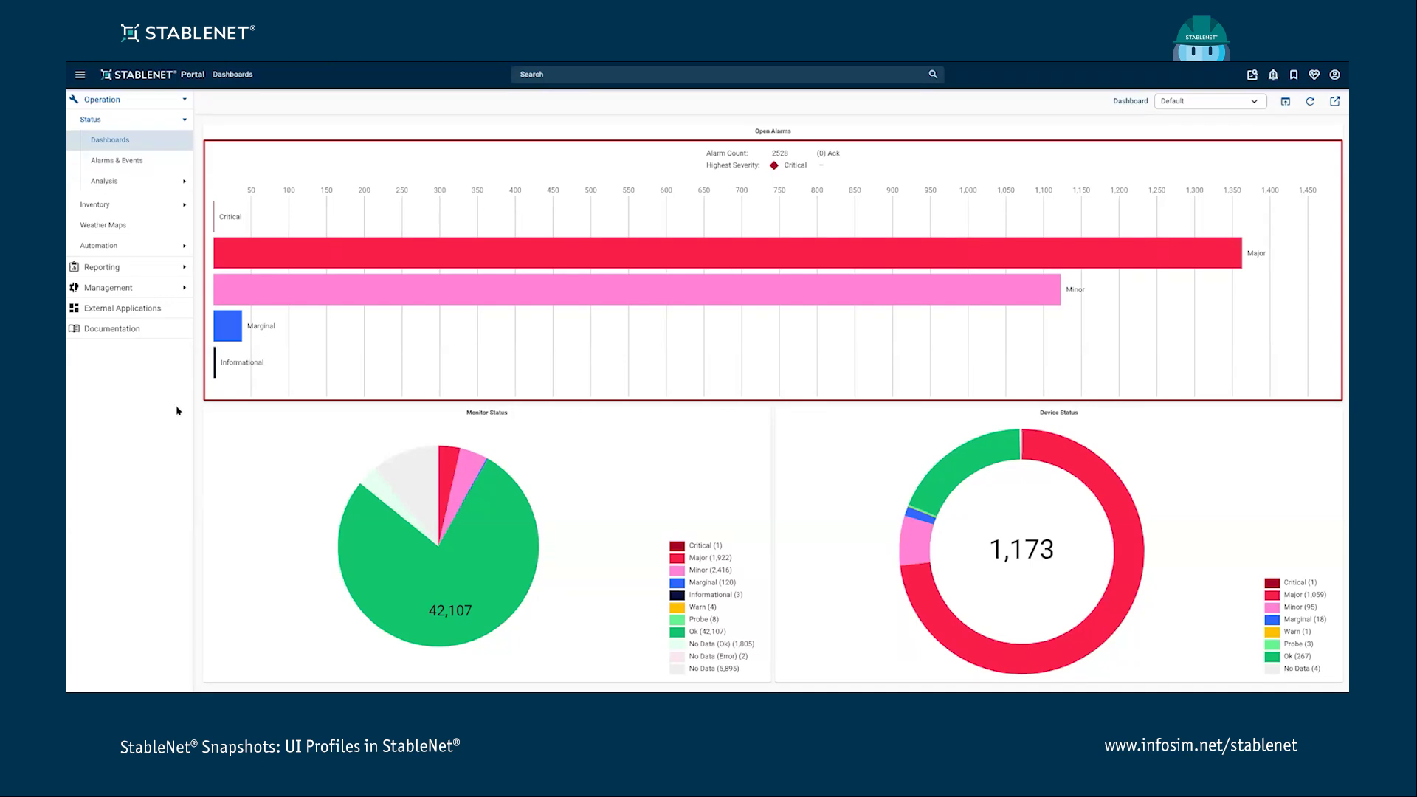
- Open the device inventory overview and reorder its table columns
click(127, 209)
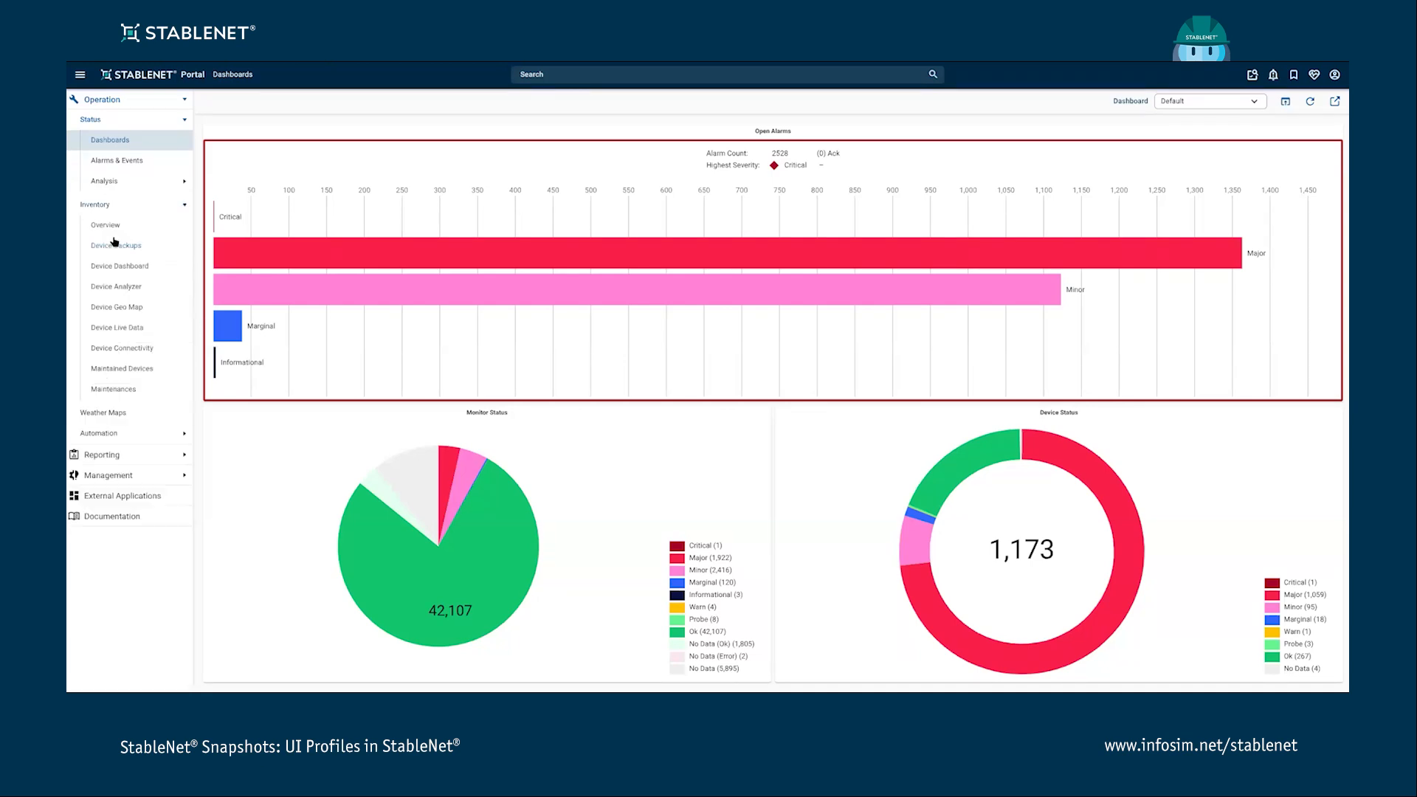
click(126, 234)
drag(399, 155, 266, 154)
- Filter the device table rows by "test"
click(639, 127)
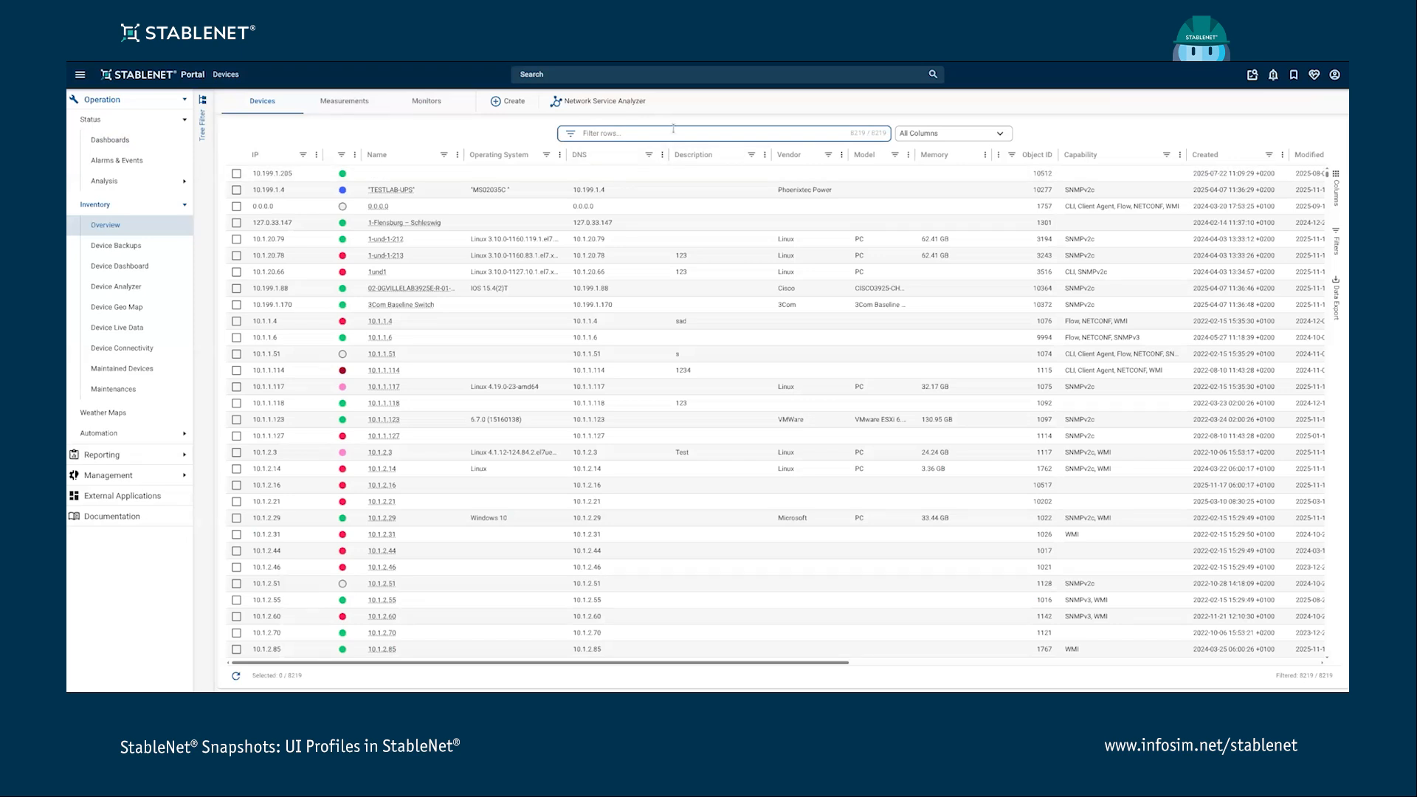
text(test)
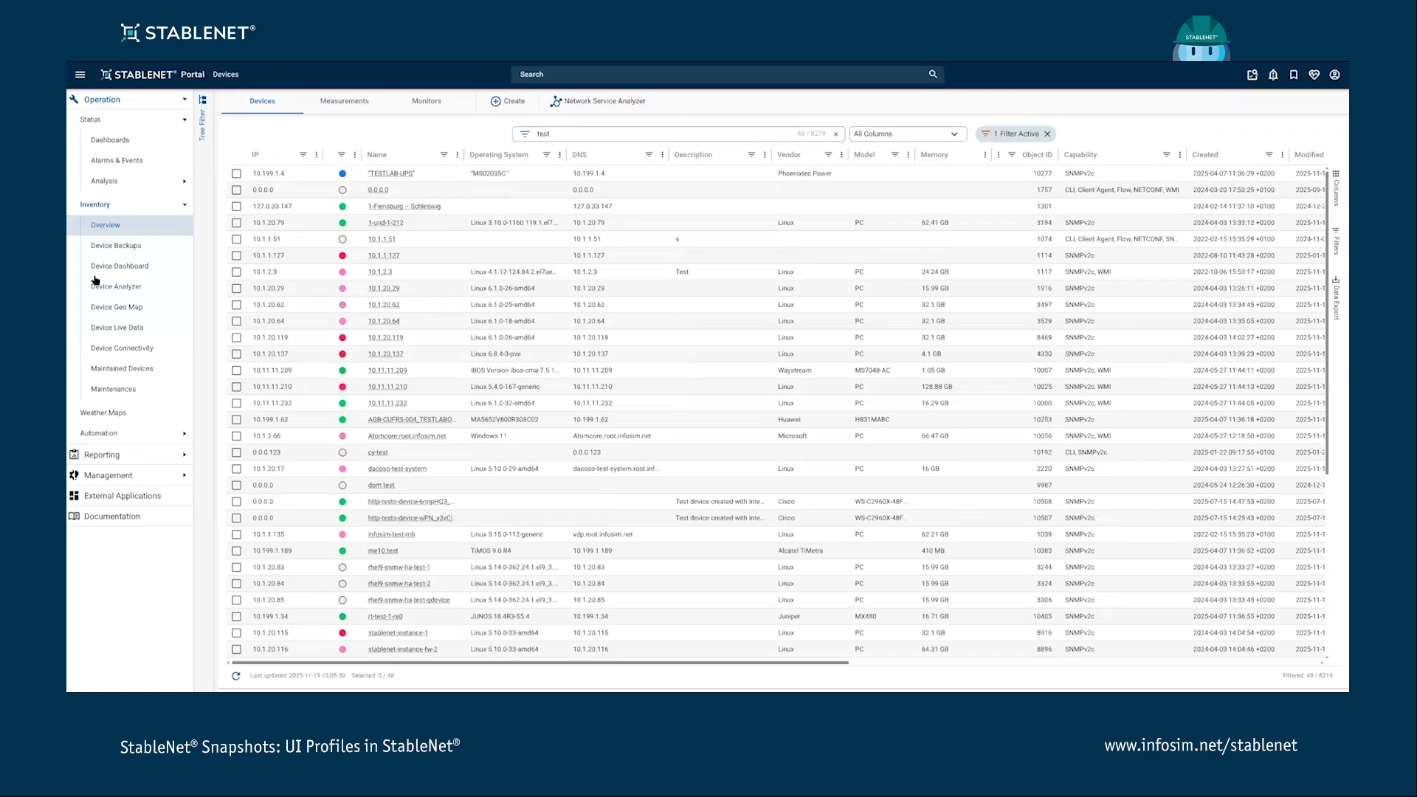
- Check the view persists by visiting Automation jobs, returning to the device overview and reloading the portal
click(133, 436)
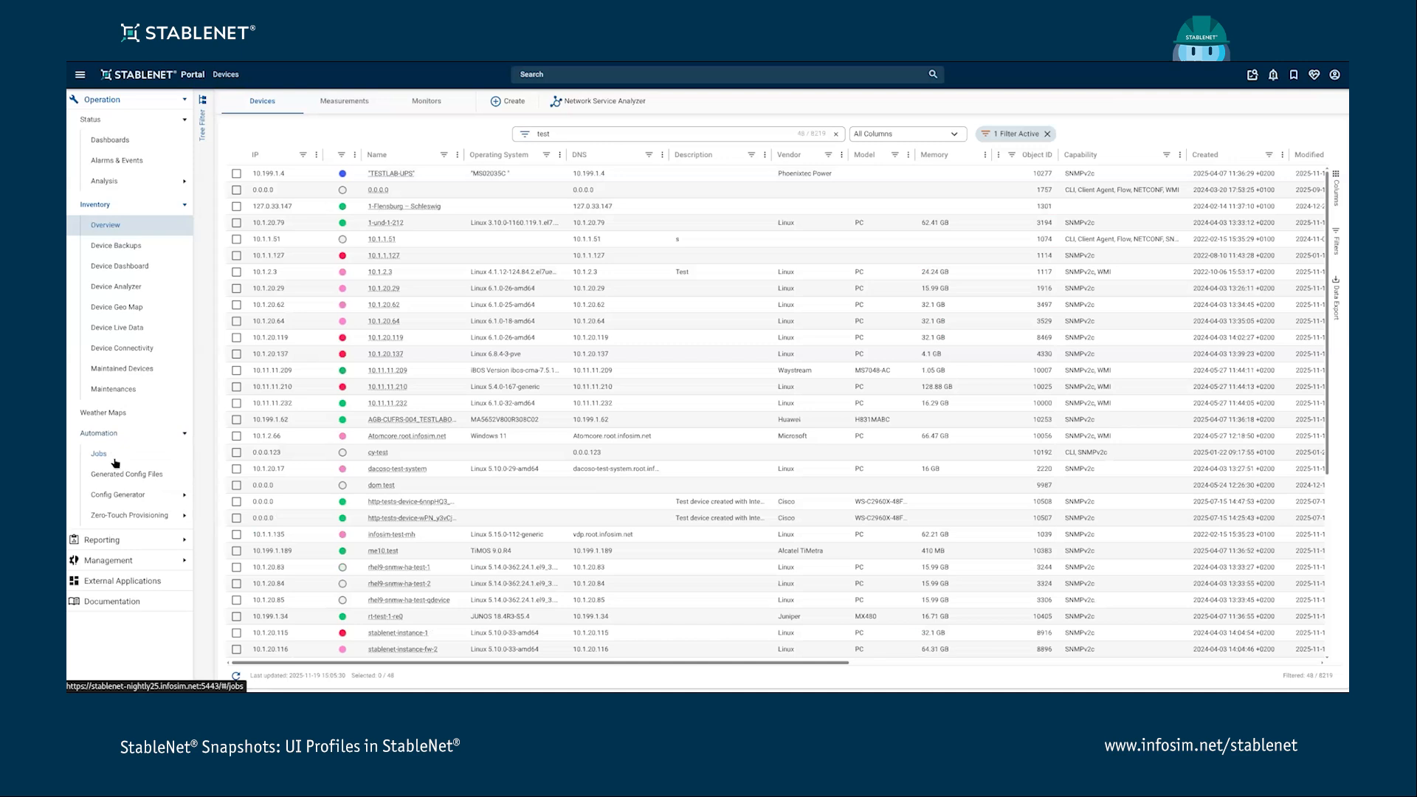
click(115, 459)
click(112, 229)
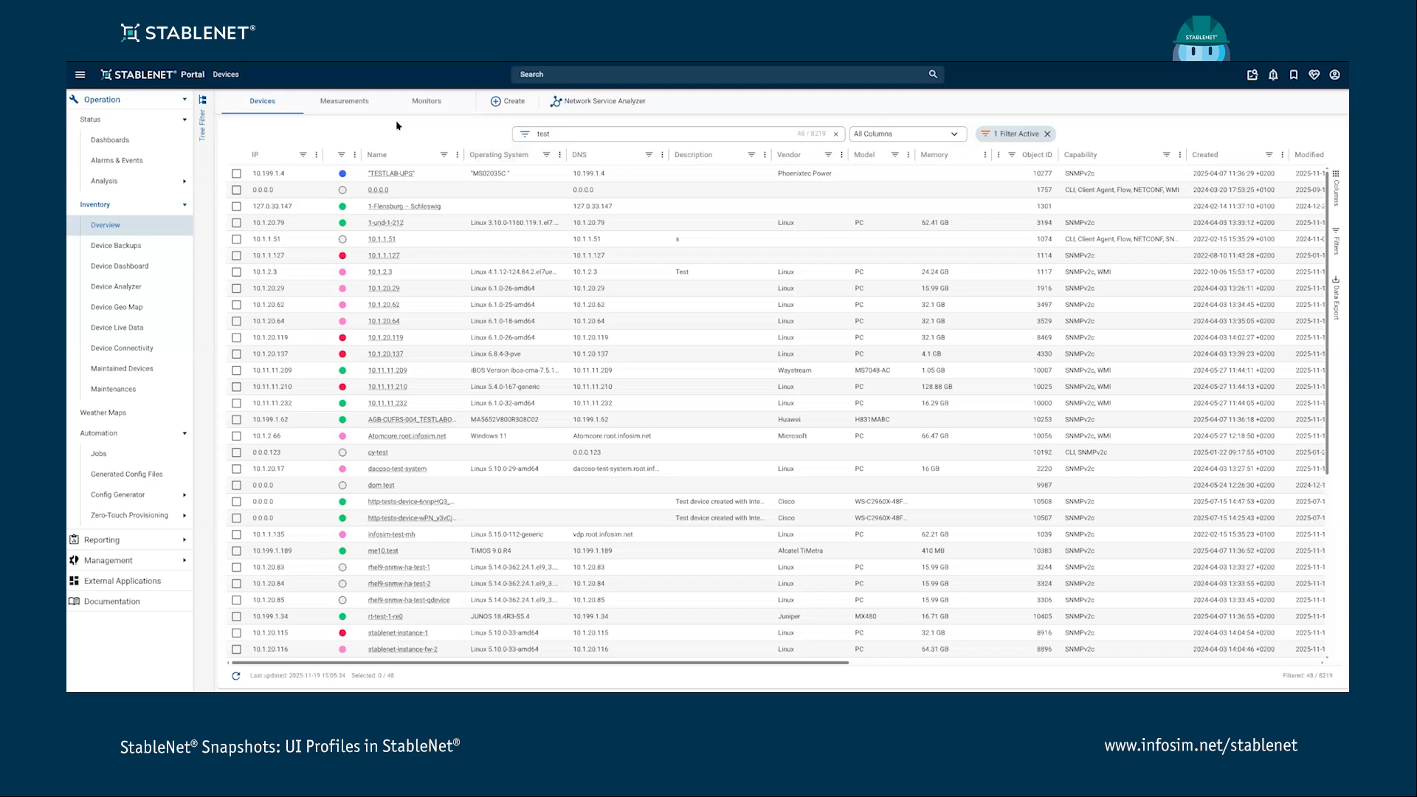
click(549, 132)
key(F5)
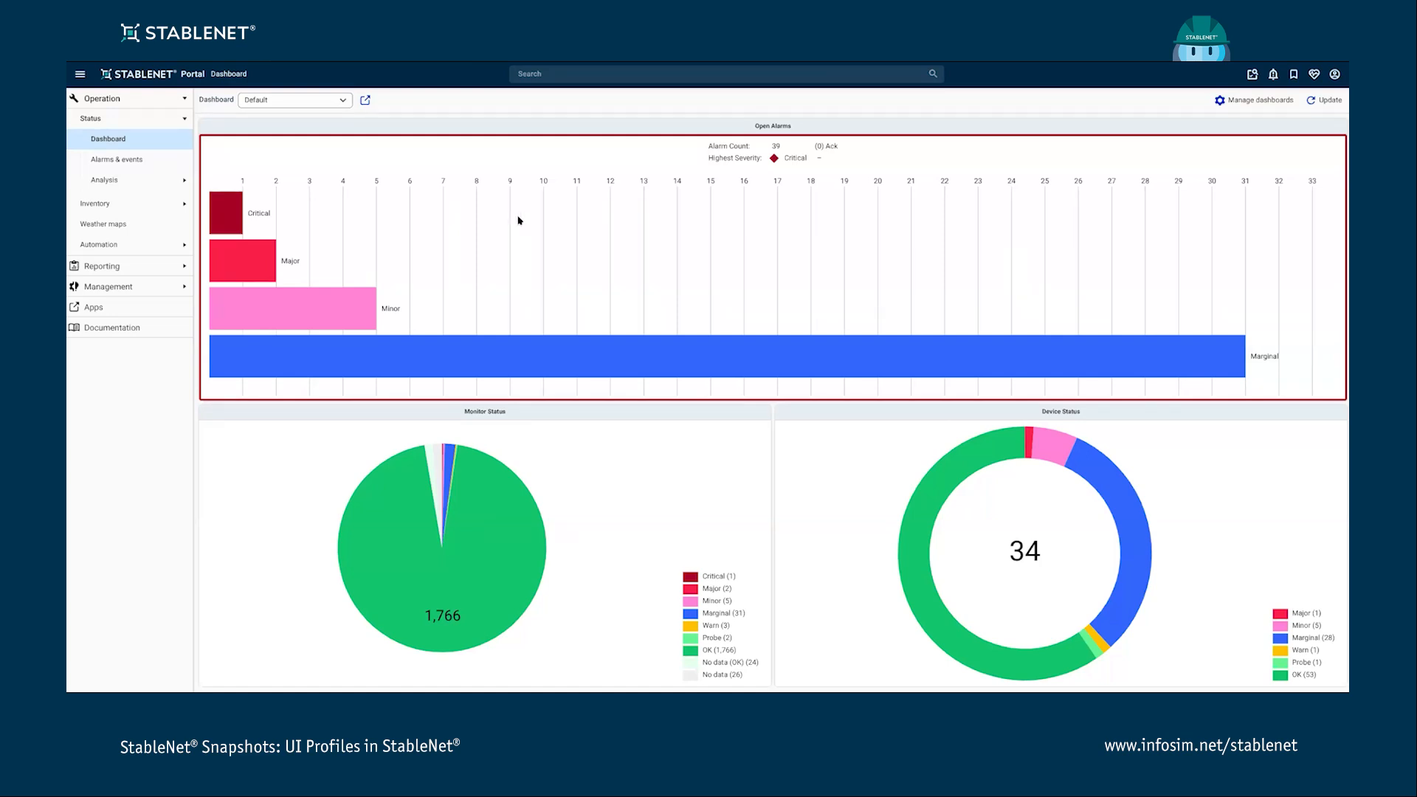
- Search the portal for "ui" and open the UI profiles administration page
click(593, 74)
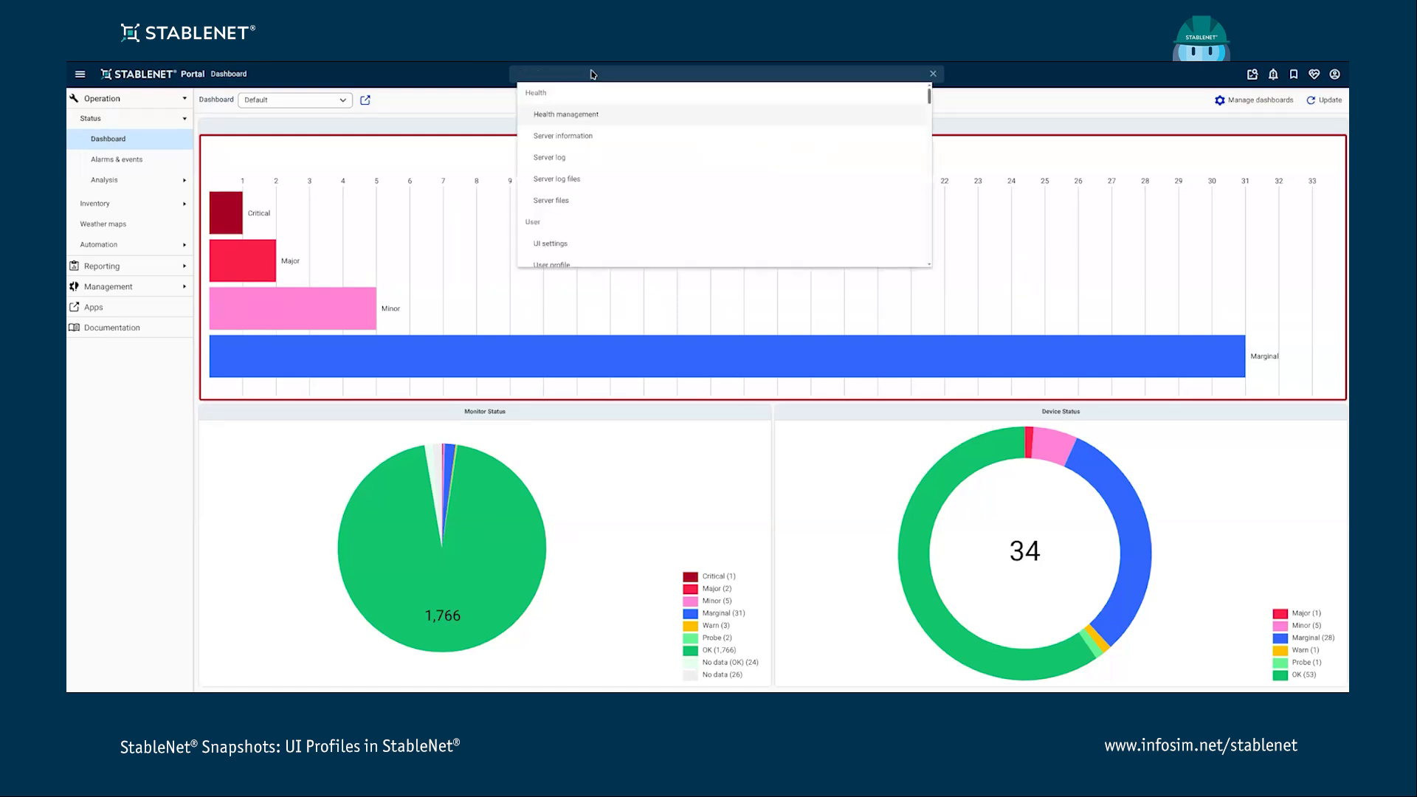
text(ui)
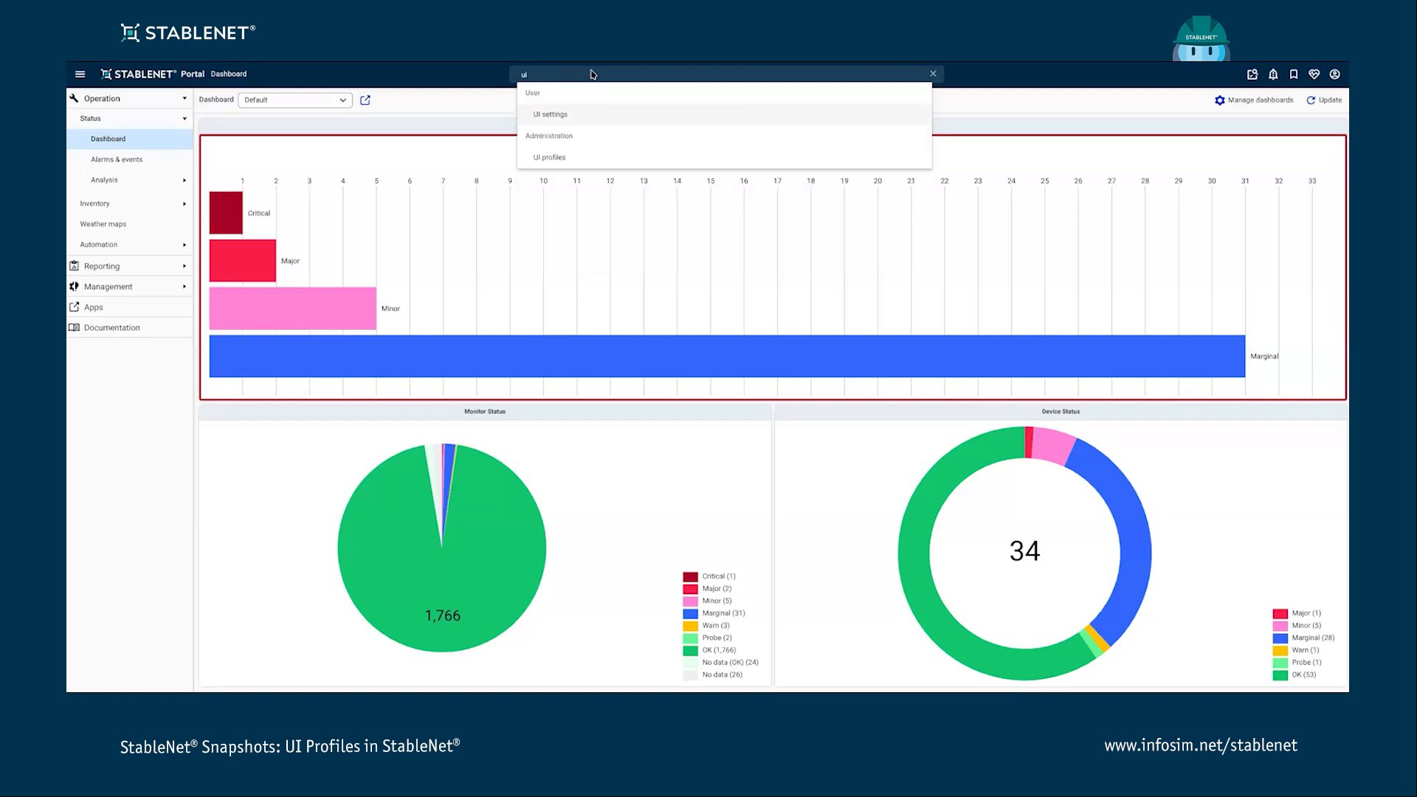
click(558, 159)
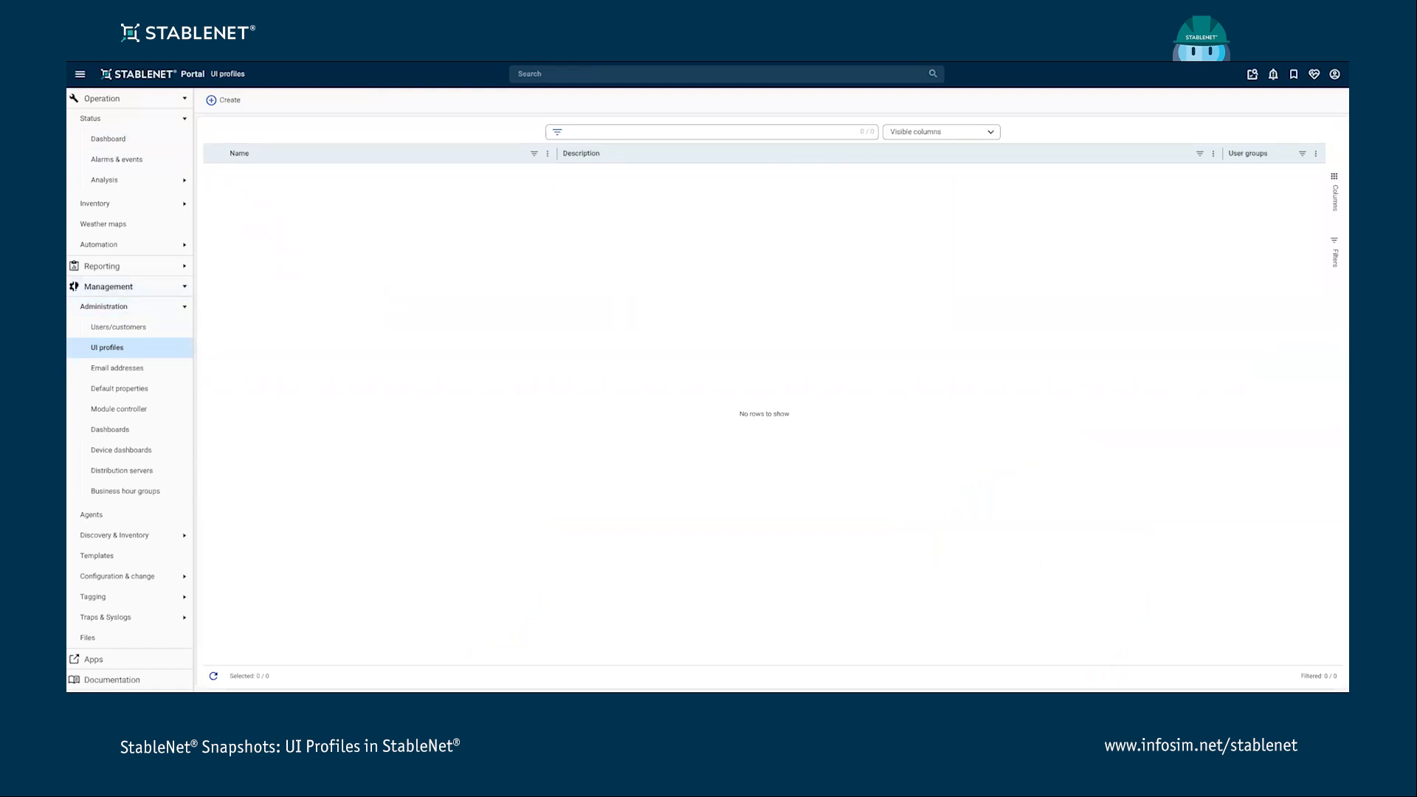
- Create a new UI profile named TestProfile
click(221, 100)
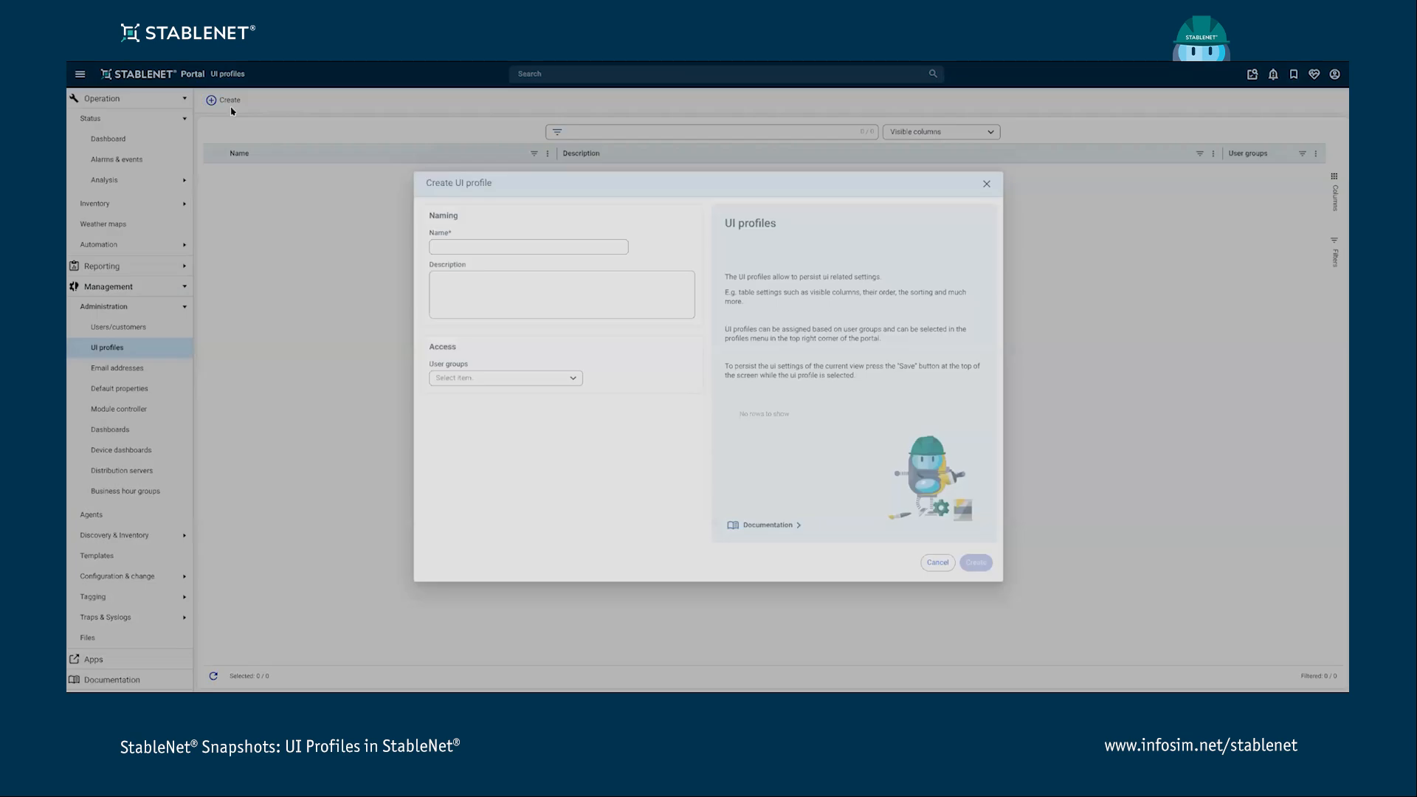
click(524, 244)
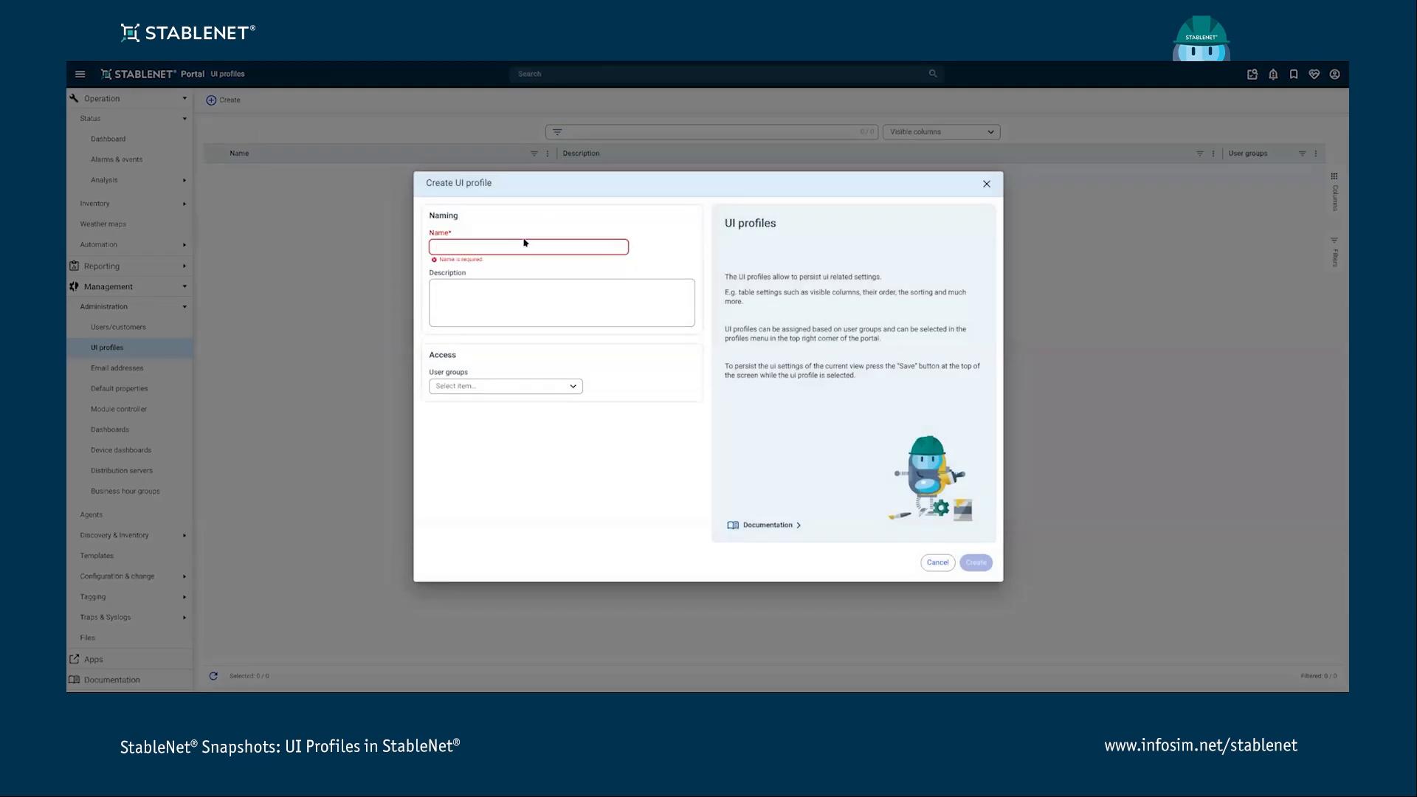
text(Test)
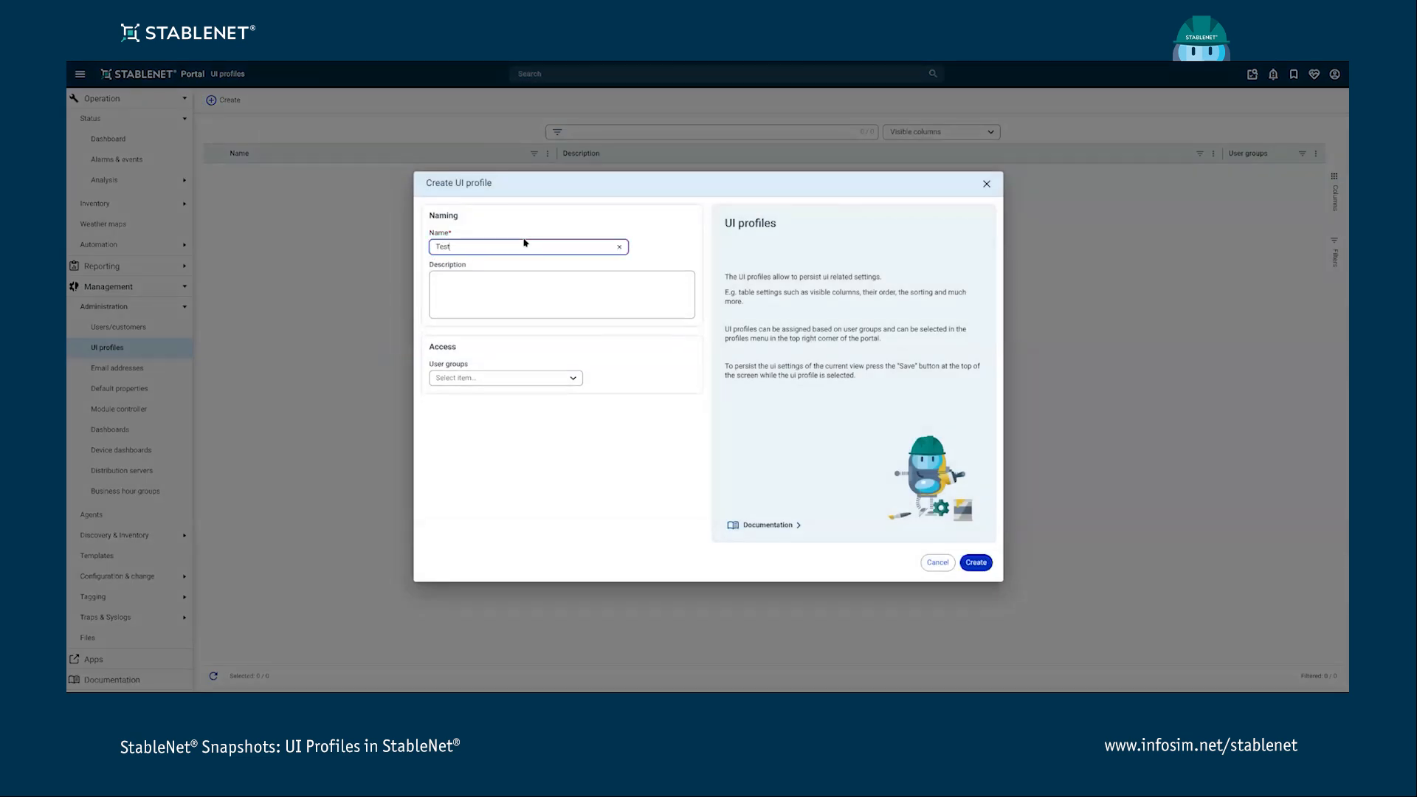
text(Pfo)
text(file)
click(517, 285)
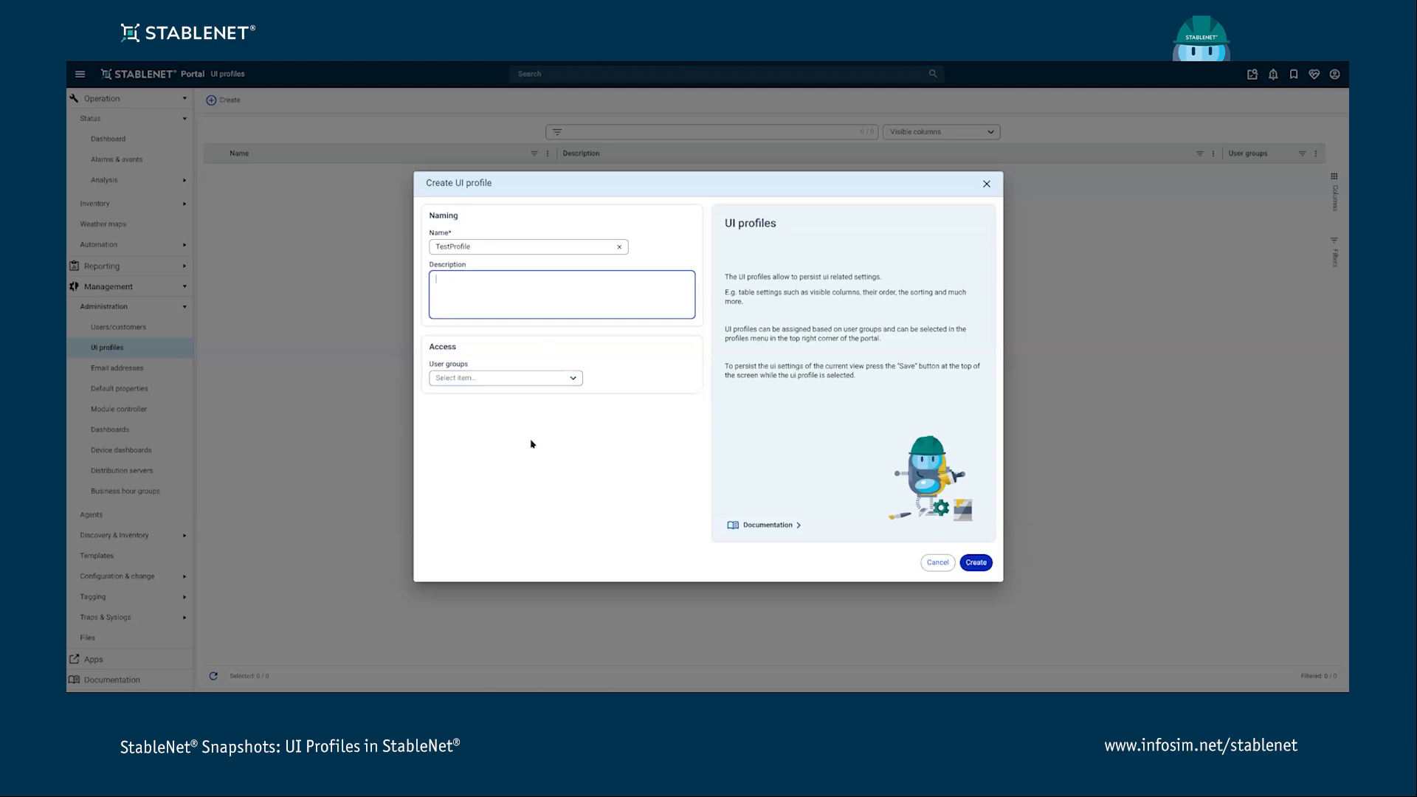
click(976, 563)
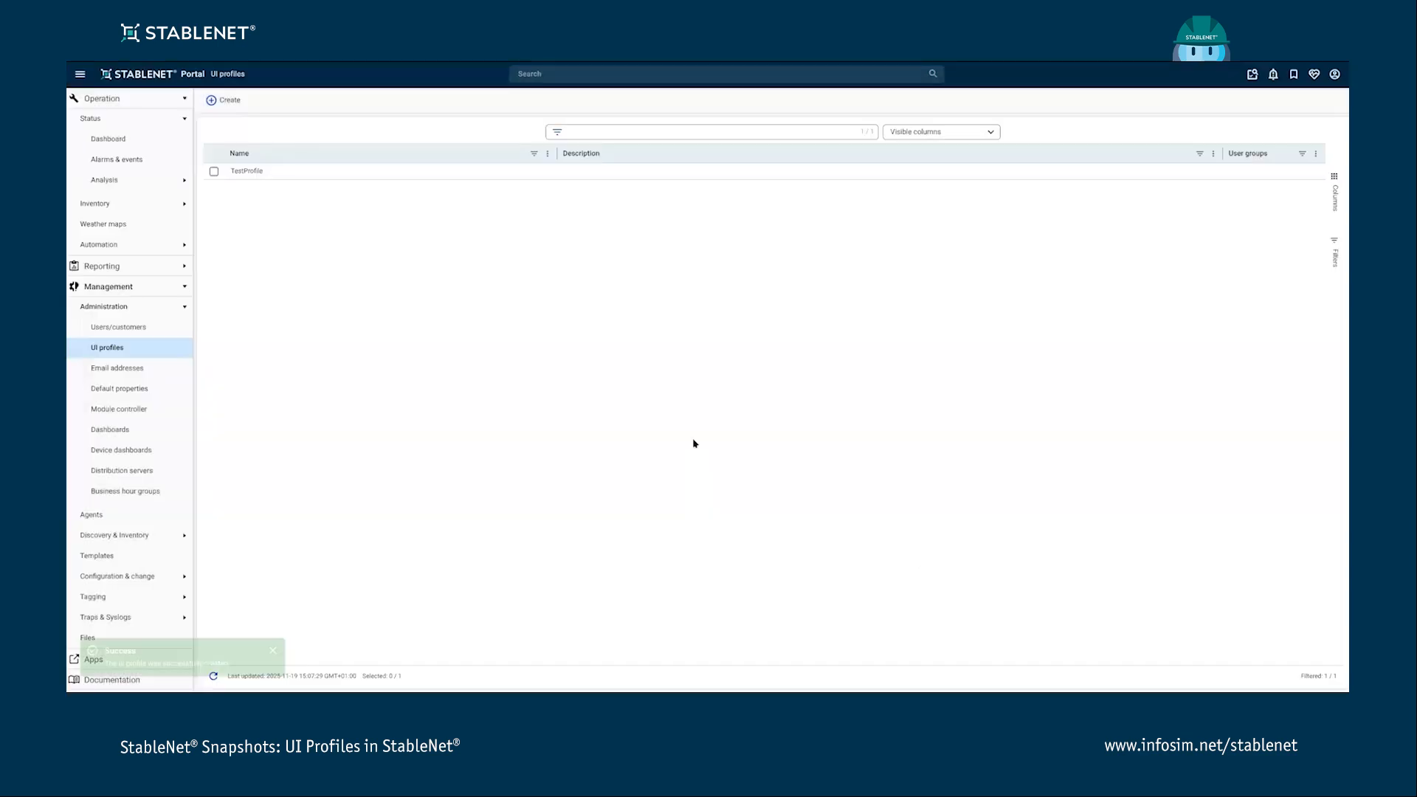
- Create a second UI profile named Test2 assigned to the testGroup user group
click(228, 101)
click(528, 236)
text(Te)
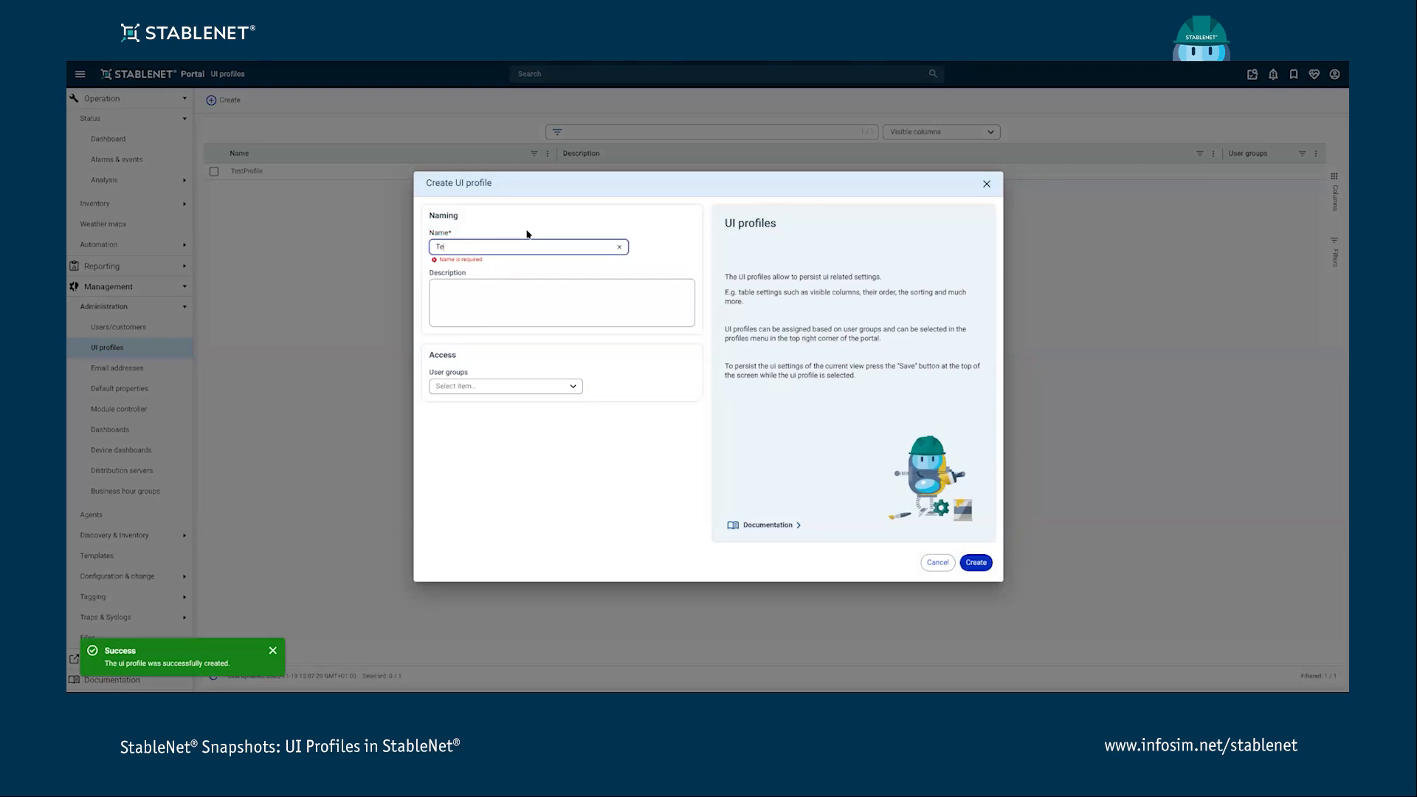
text(st2)
click(572, 378)
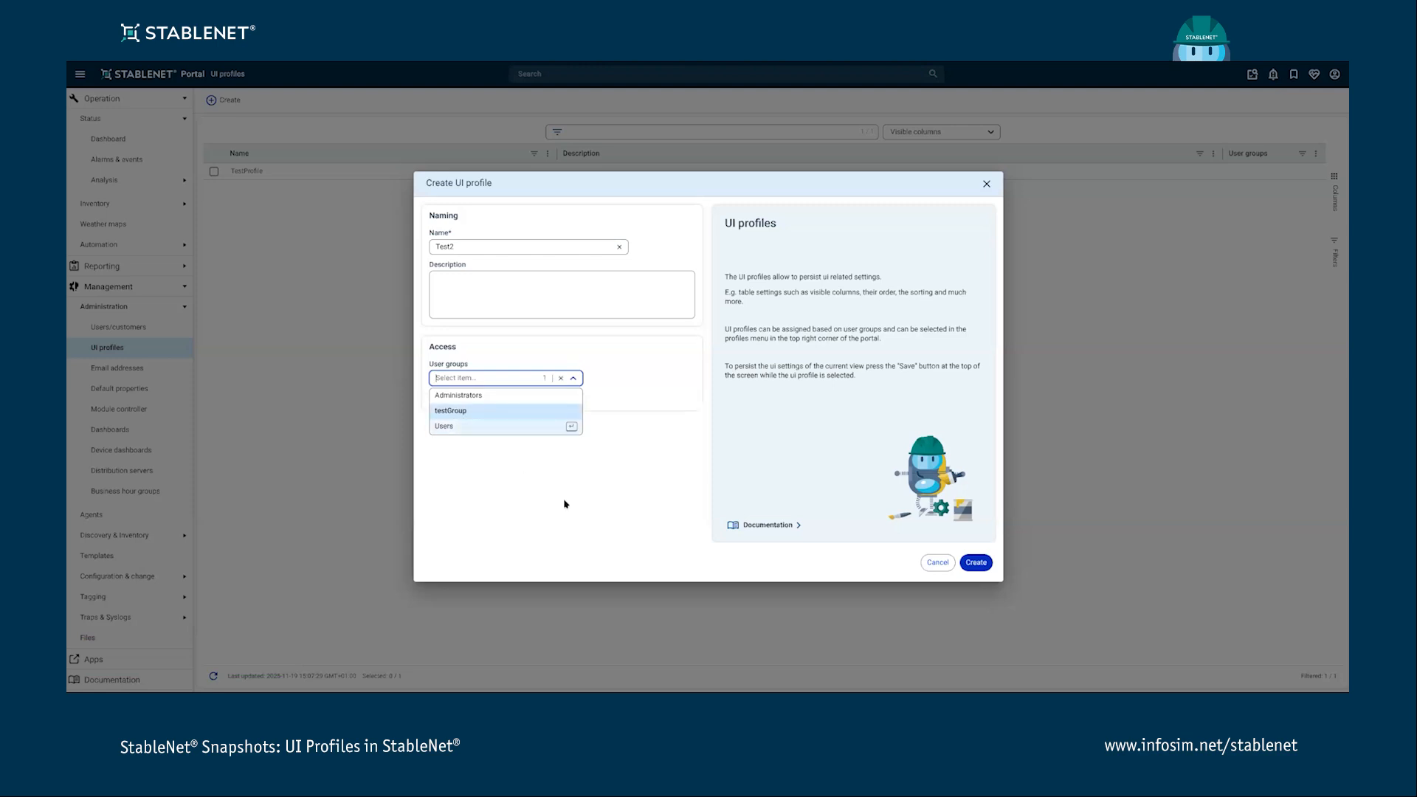
click(481, 412)
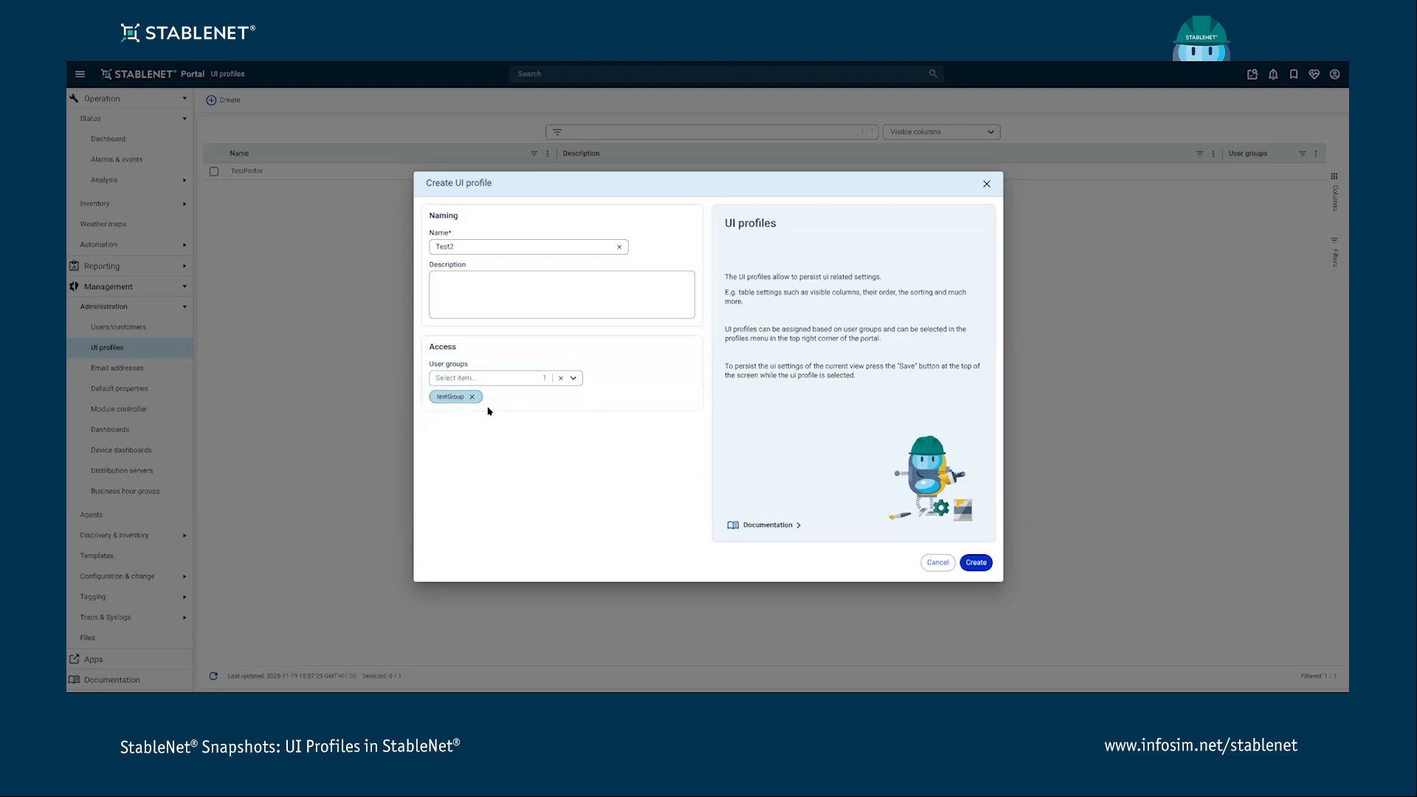
click(975, 566)
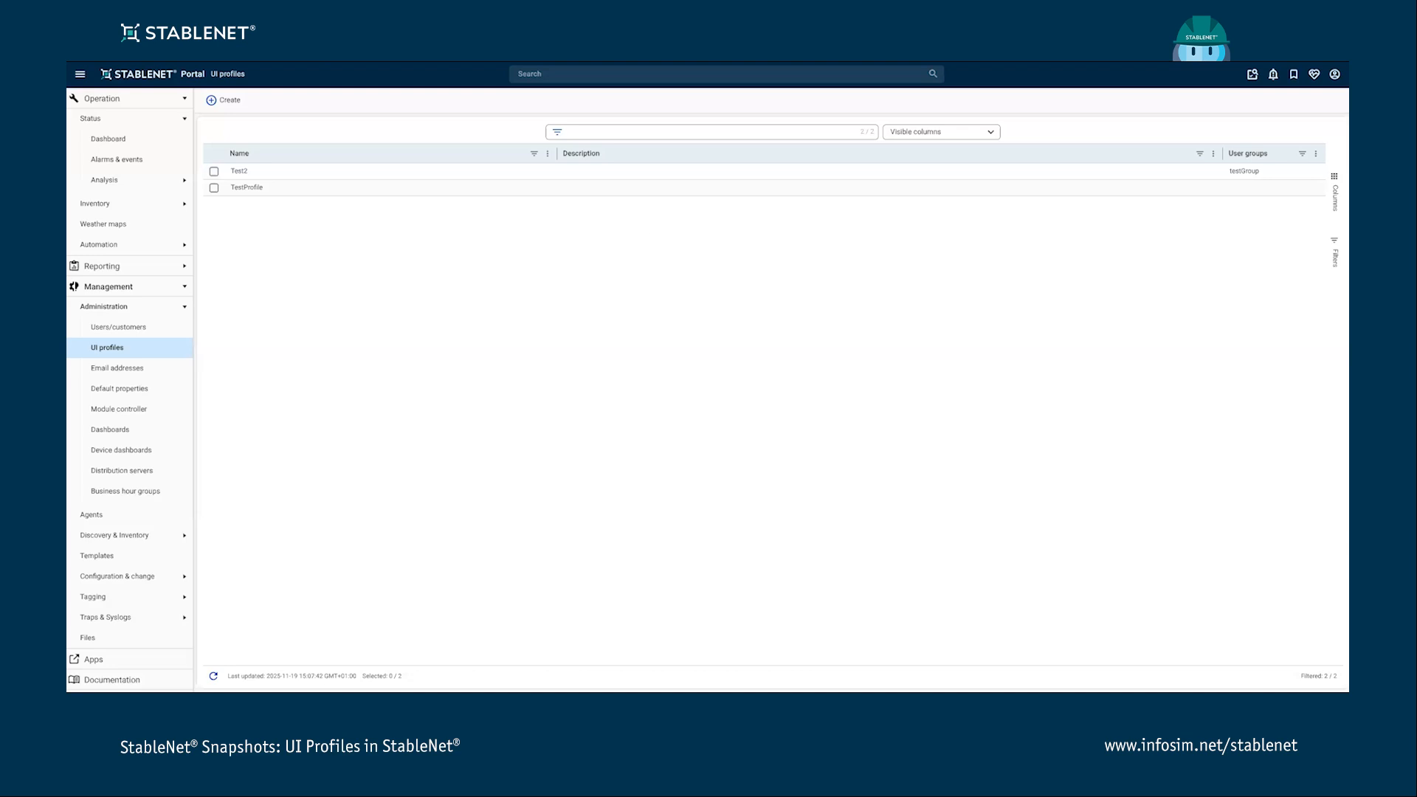
- Open the user panel and review the available UI profiles, leaving Default selected
click(1334, 75)
click(1336, 75)
click(1335, 75)
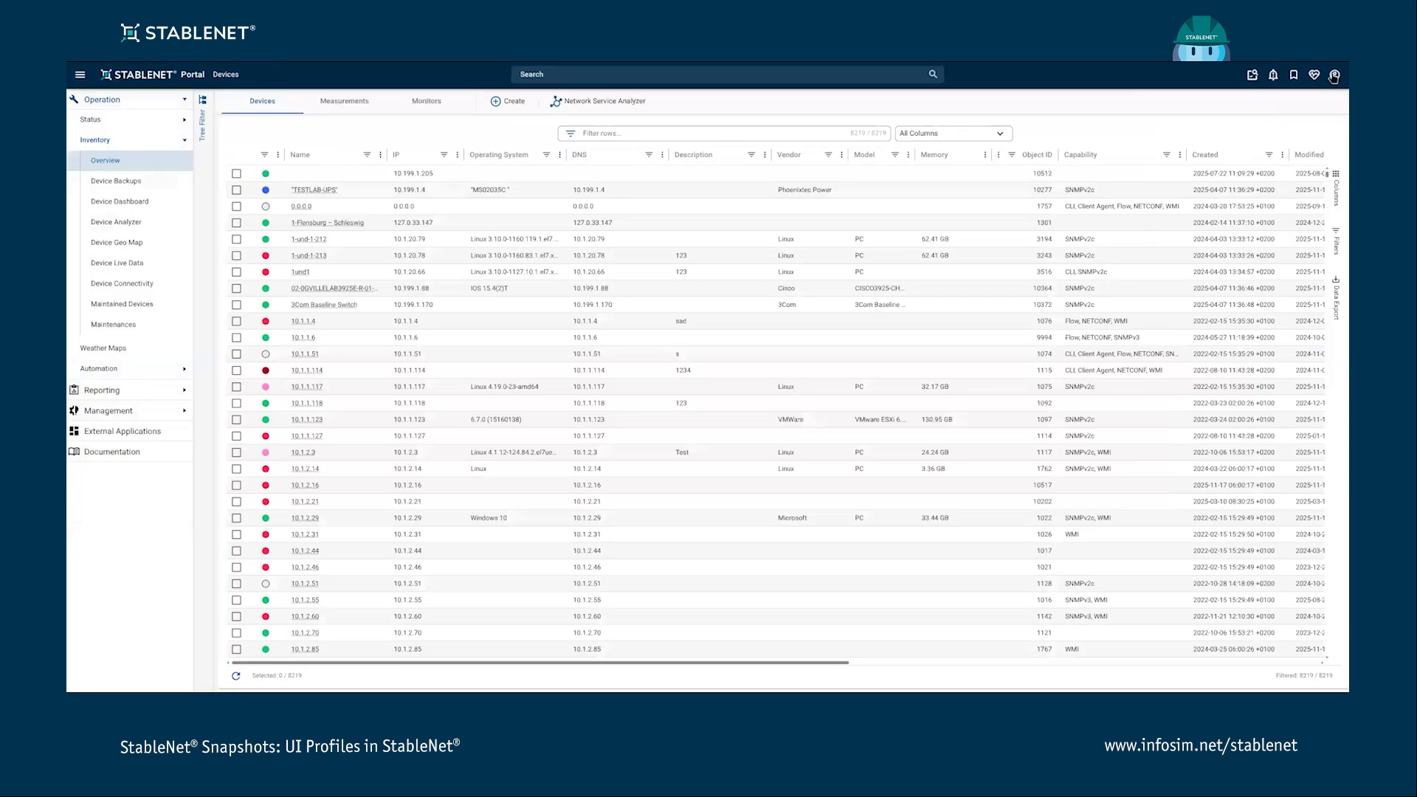
click(1335, 75)
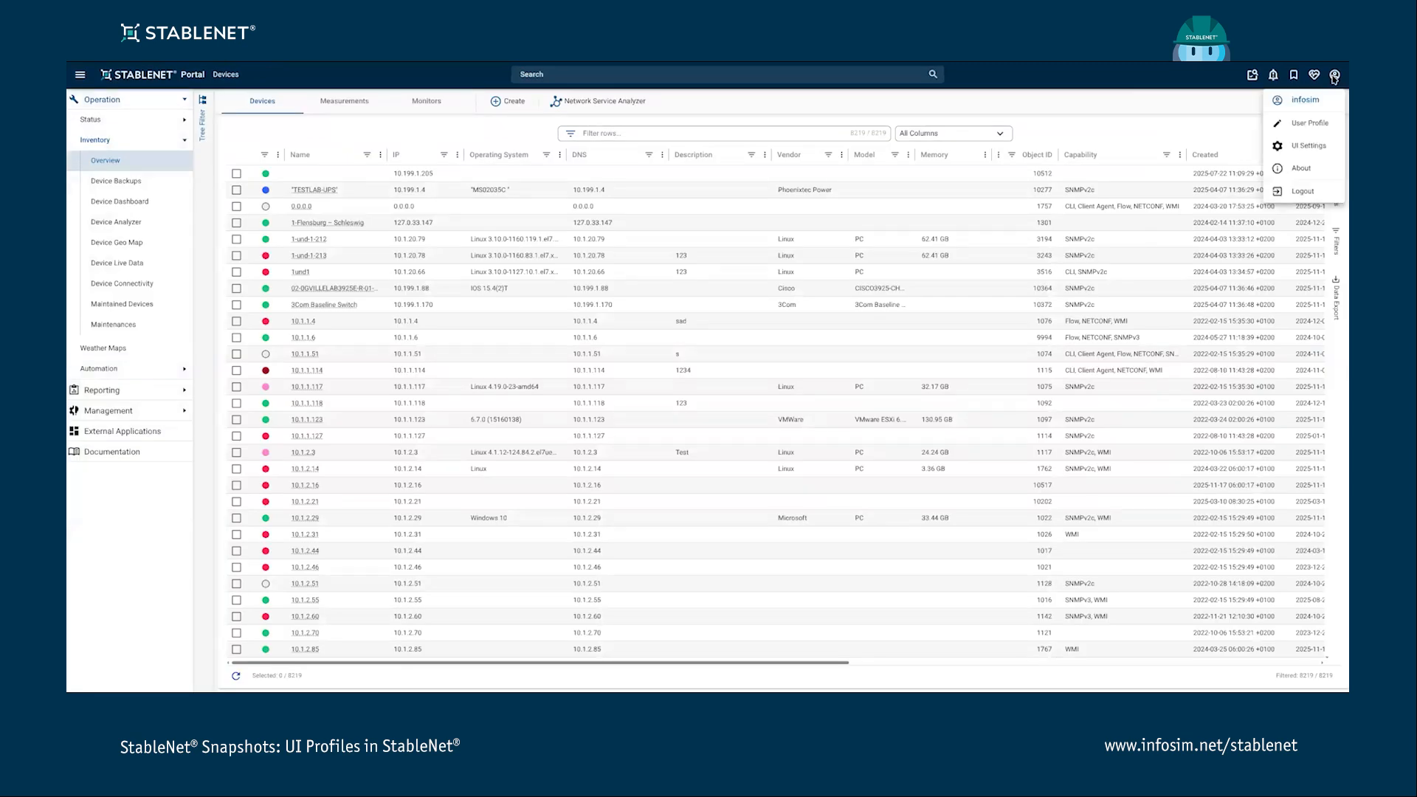
click(1291, 130)
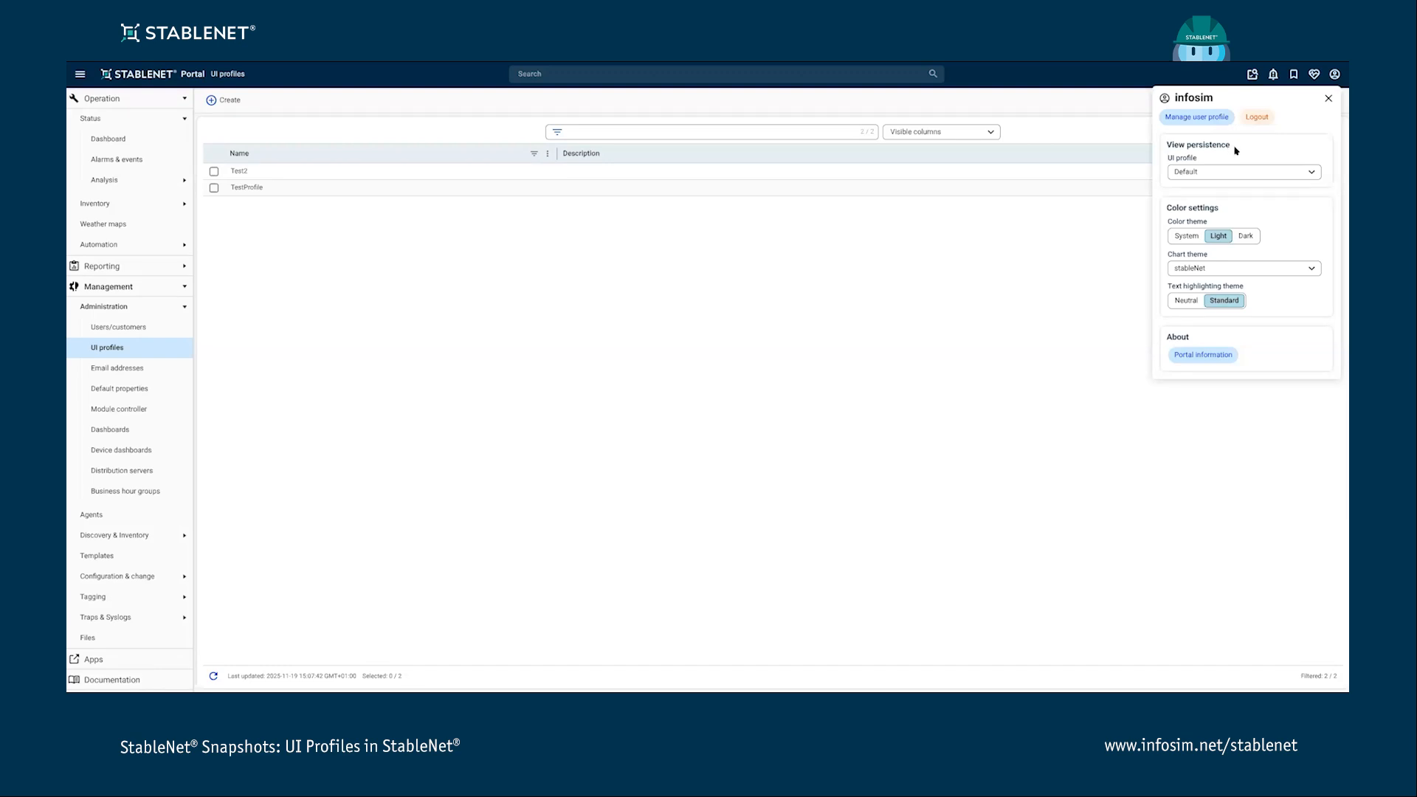
click(1283, 174)
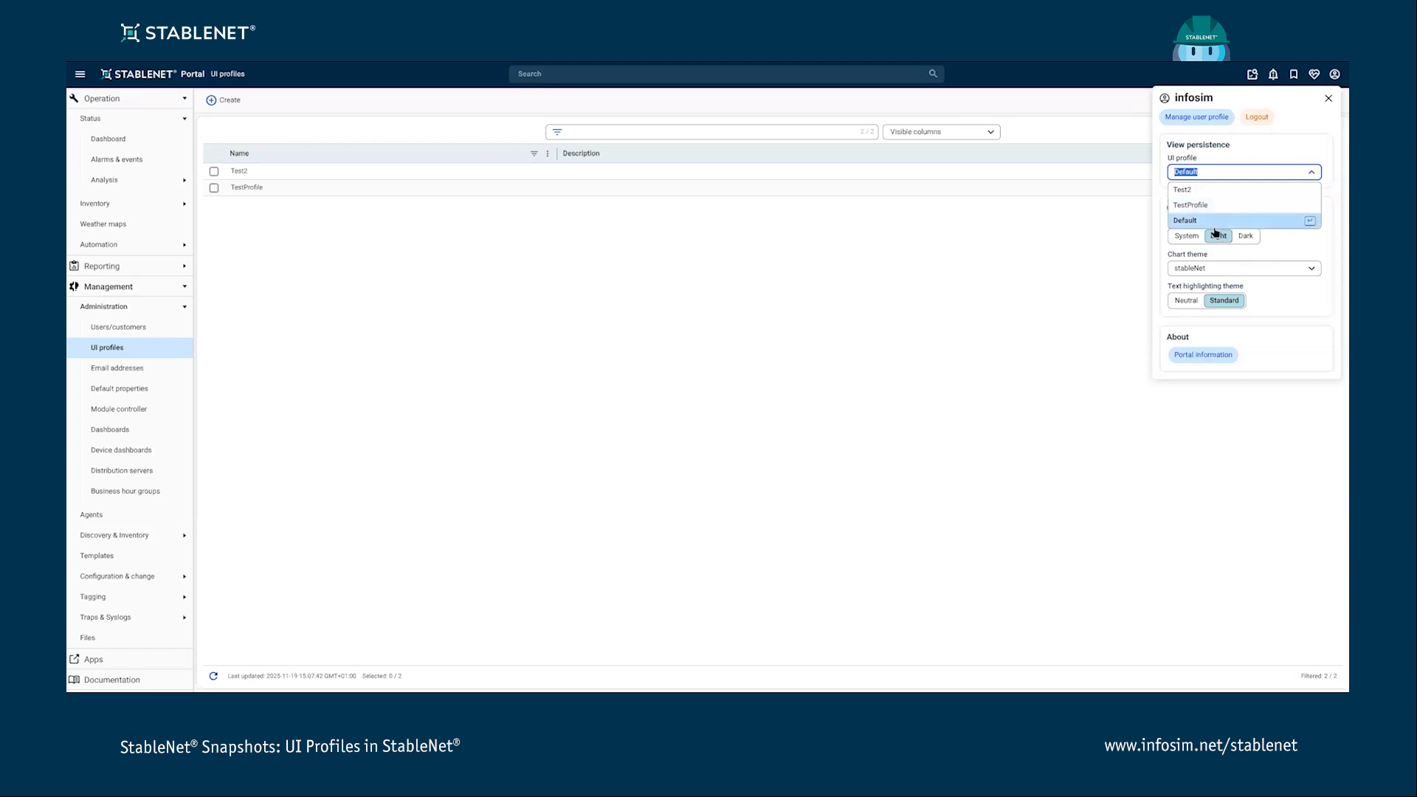
click(1289, 153)
click(1213, 175)
click(1195, 220)
click(1267, 159)
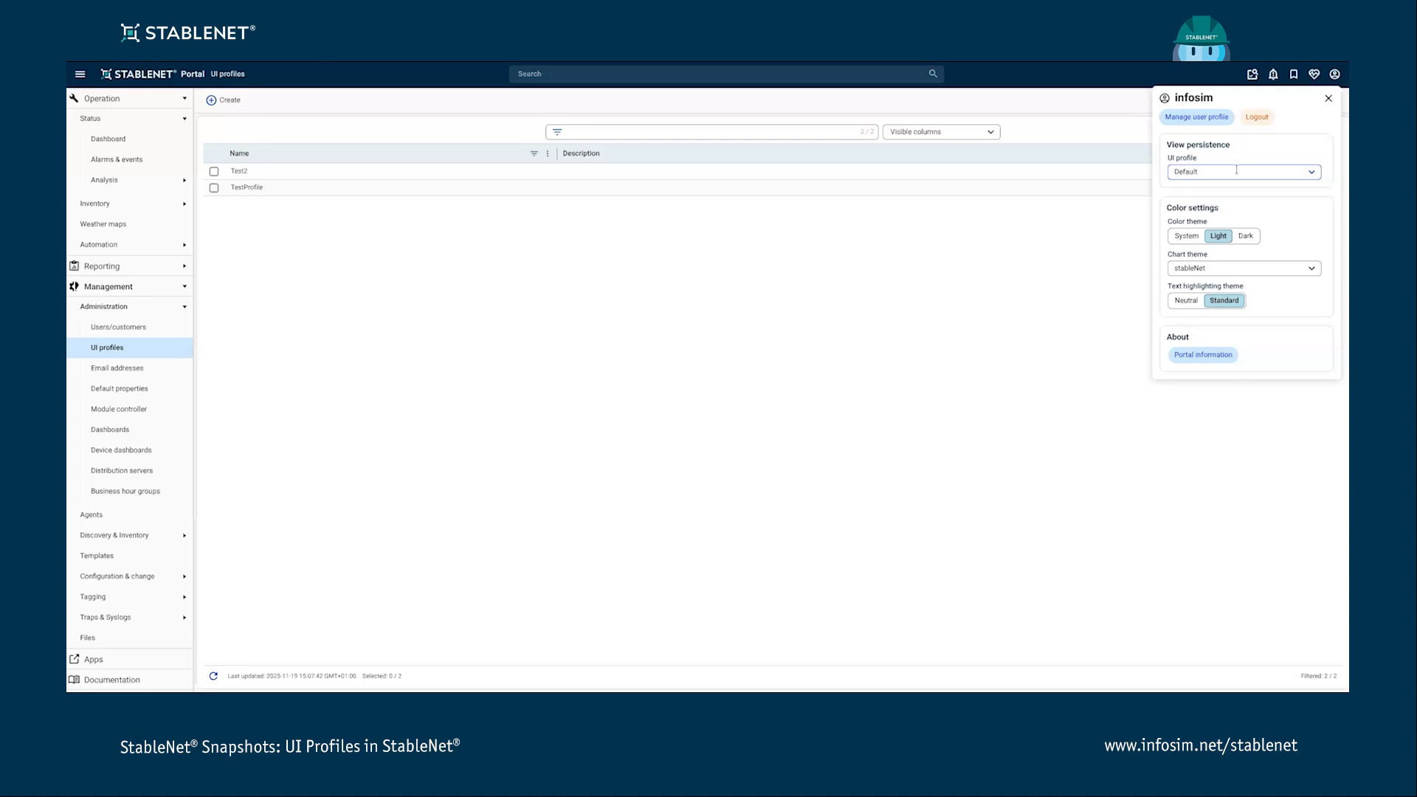
click(1328, 98)
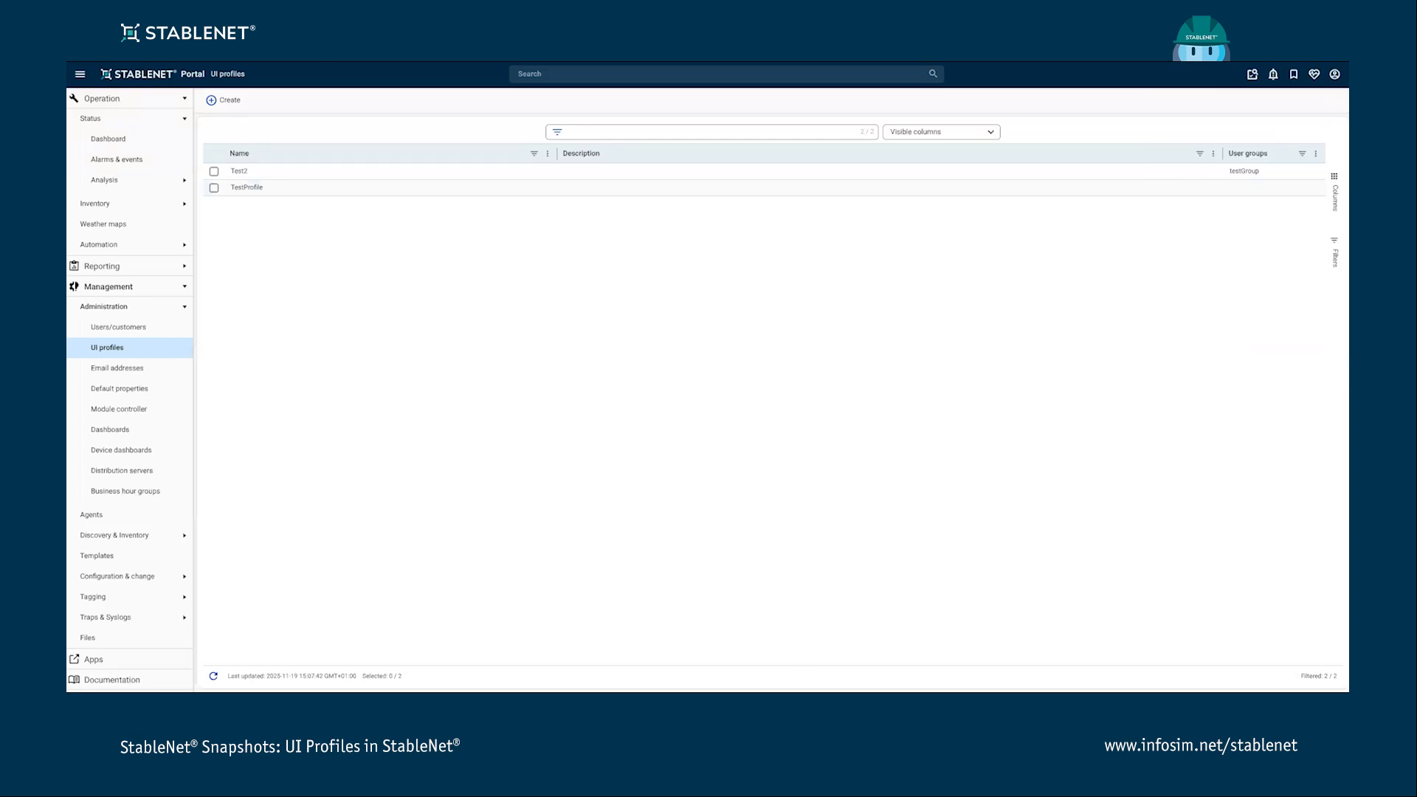
- Open the device inventory overview and switch the active UI profile to TestProfile
click(99, 203)
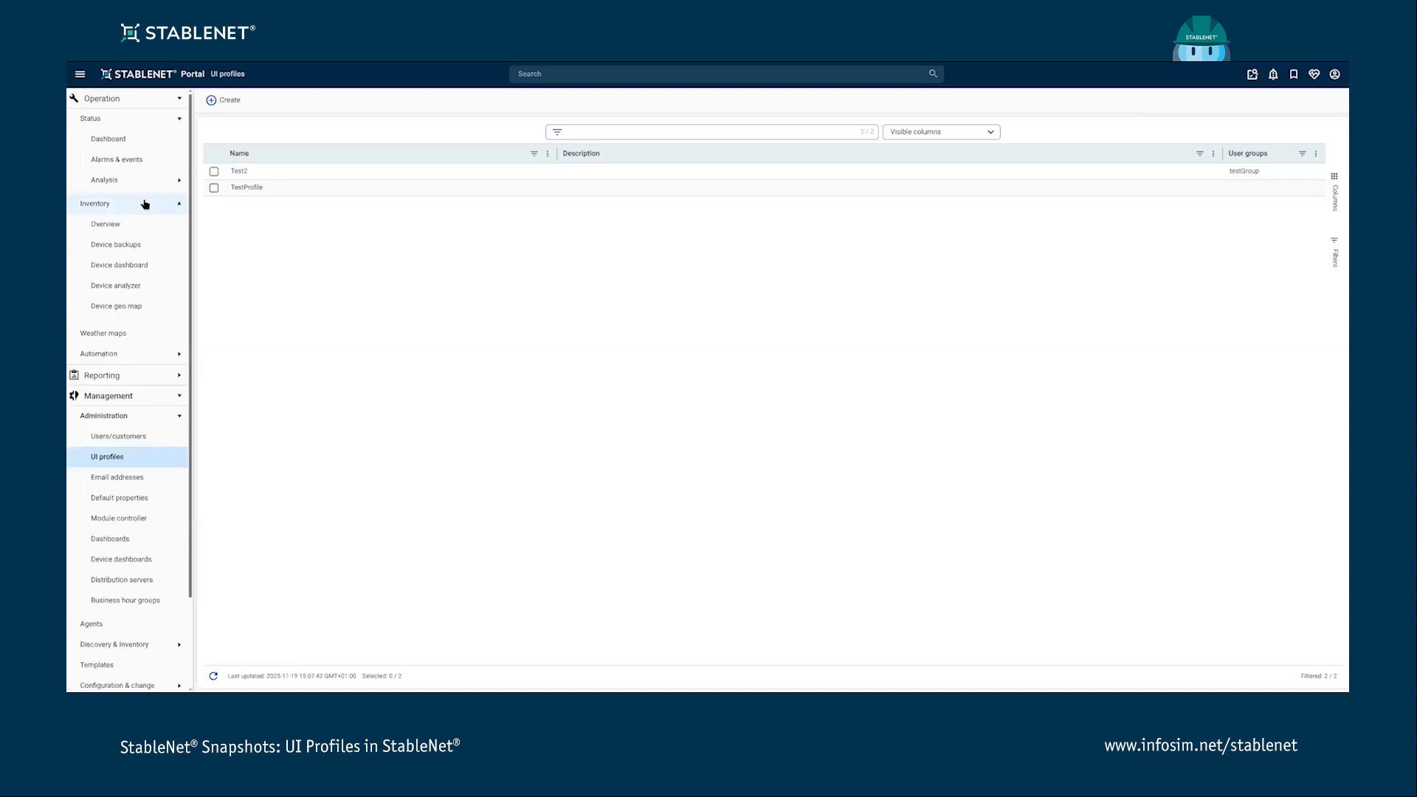
click(132, 229)
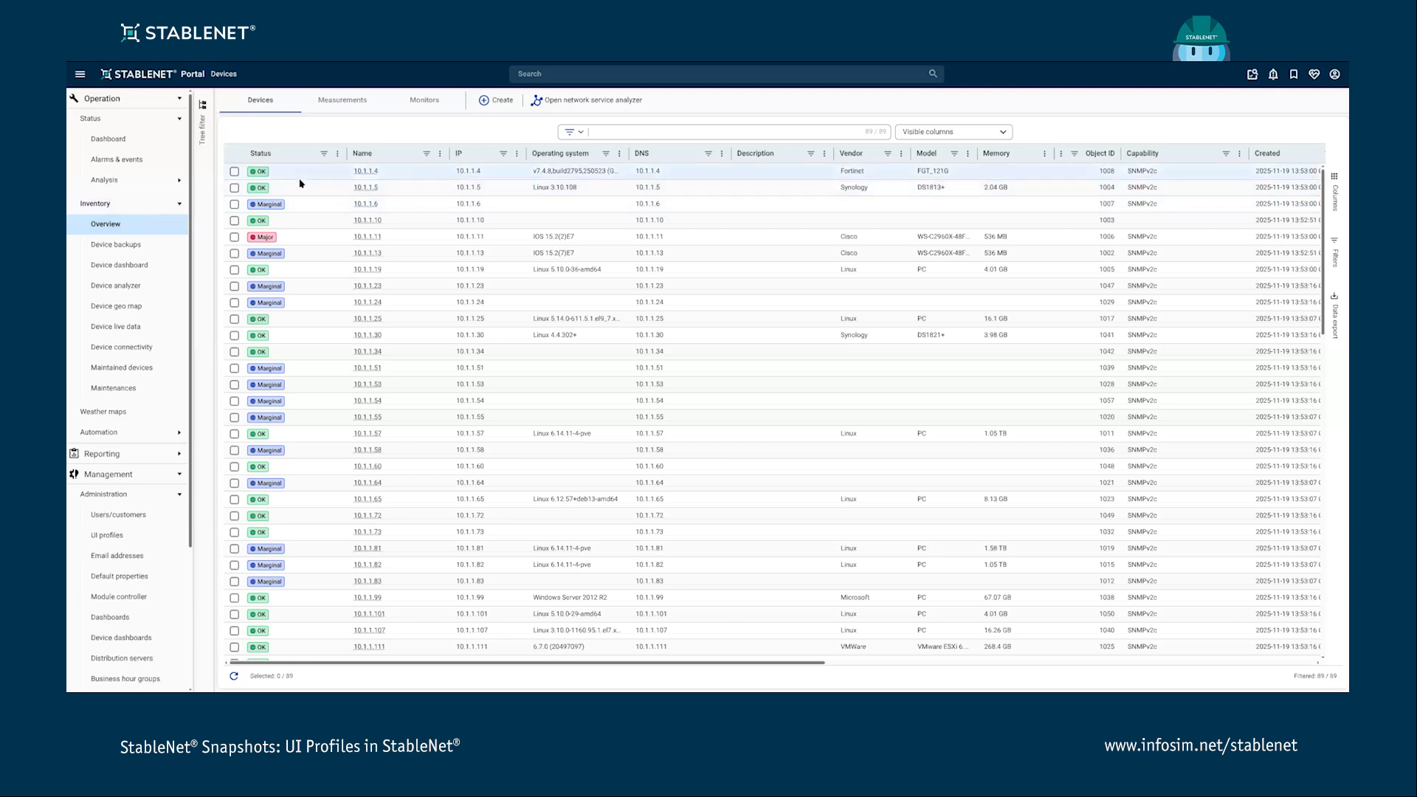
click(1334, 73)
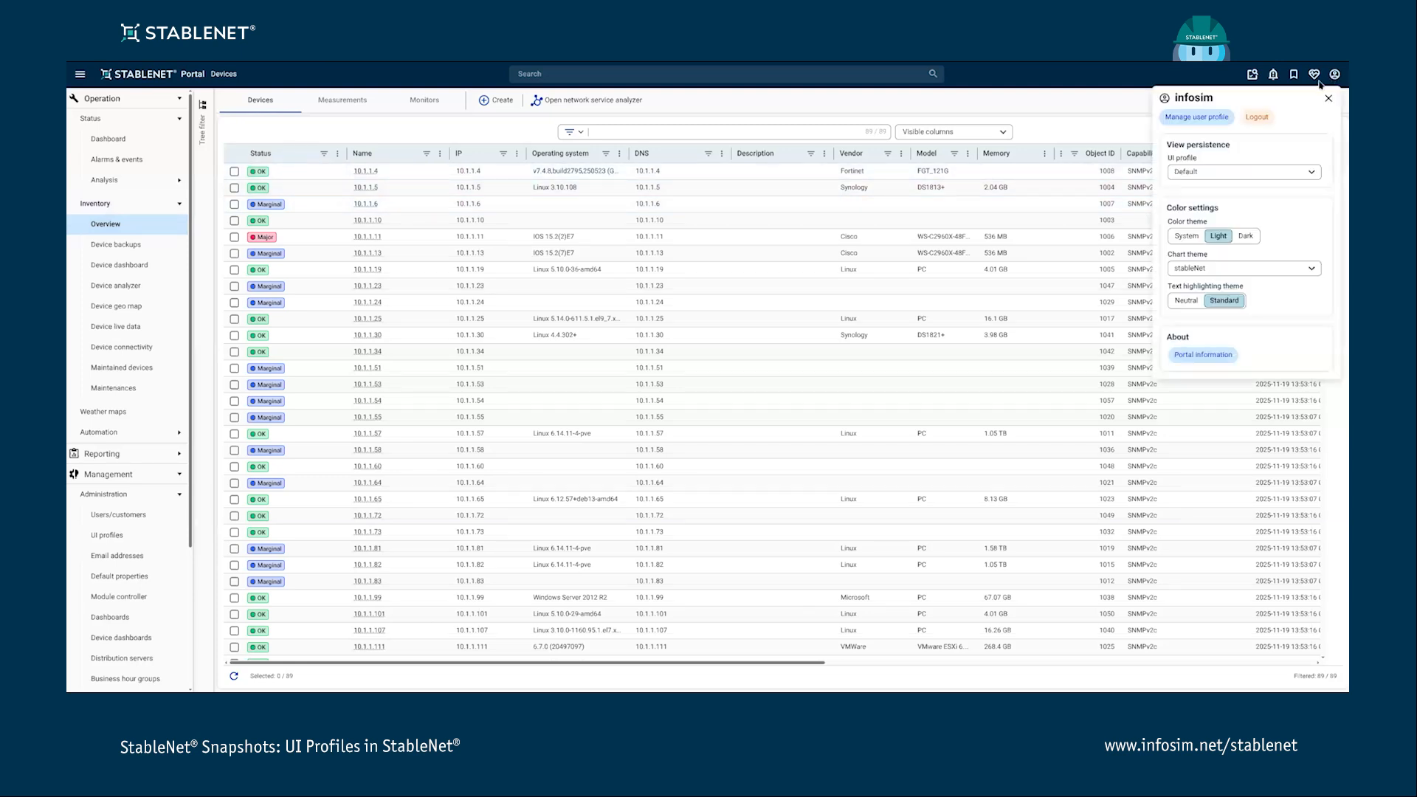
click(1311, 172)
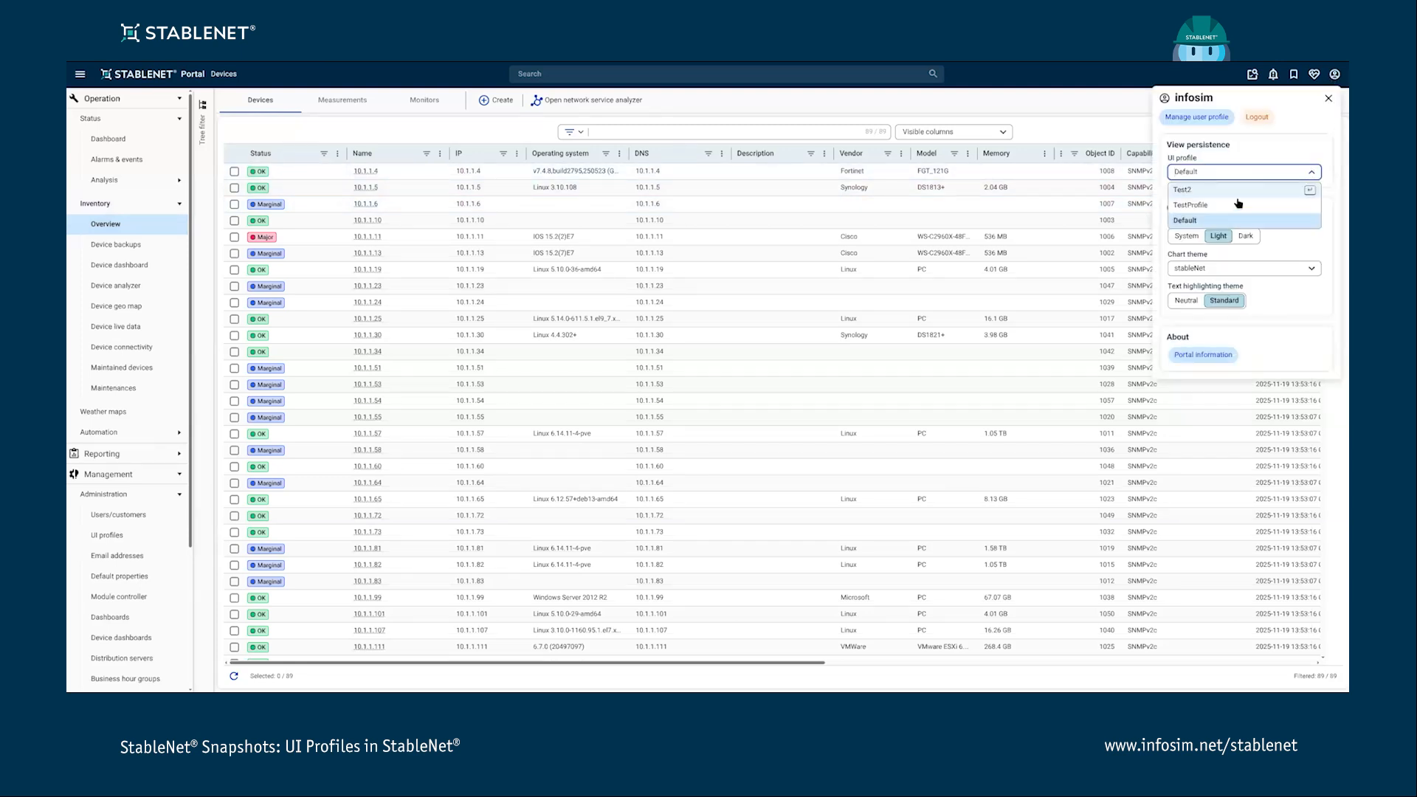
click(1201, 206)
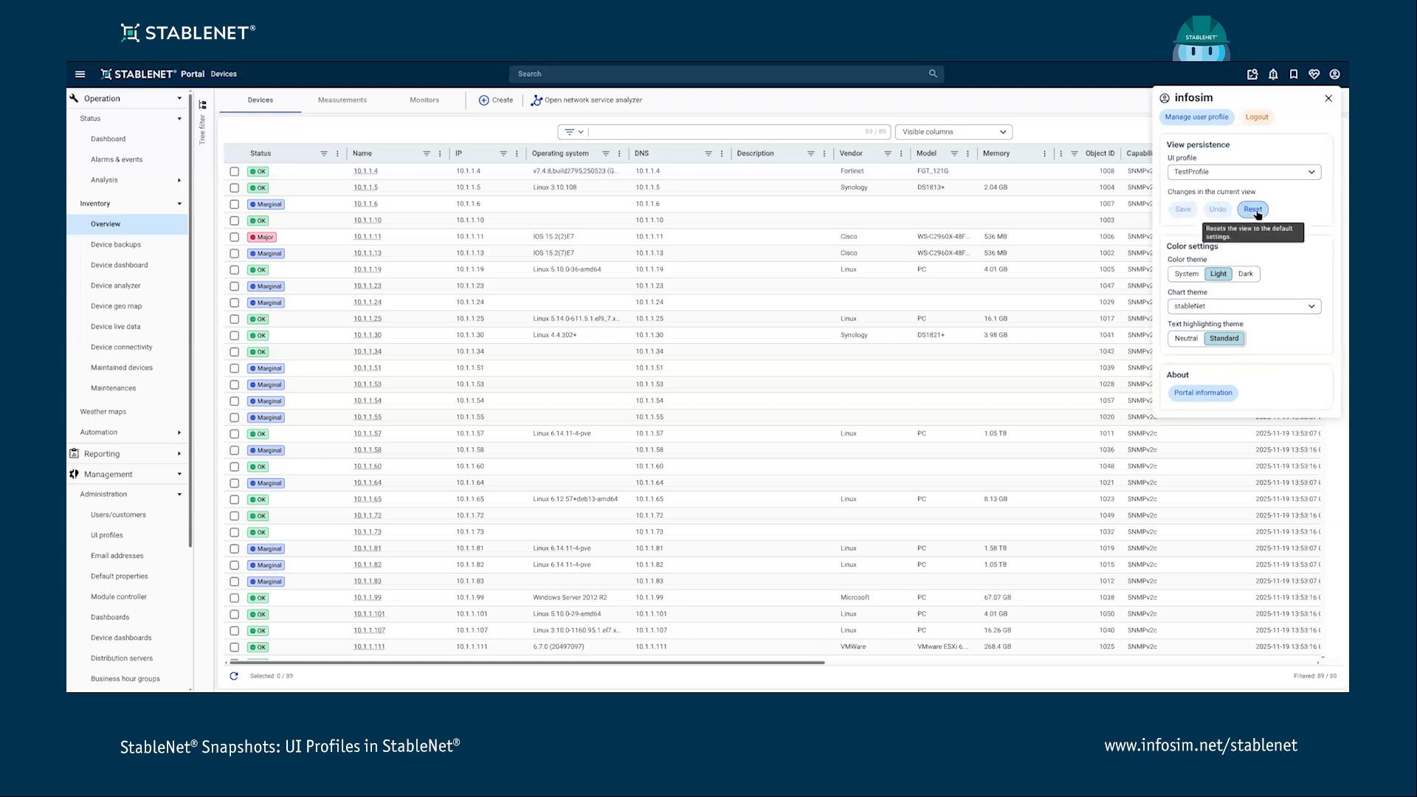
click(1308, 172)
click(1309, 173)
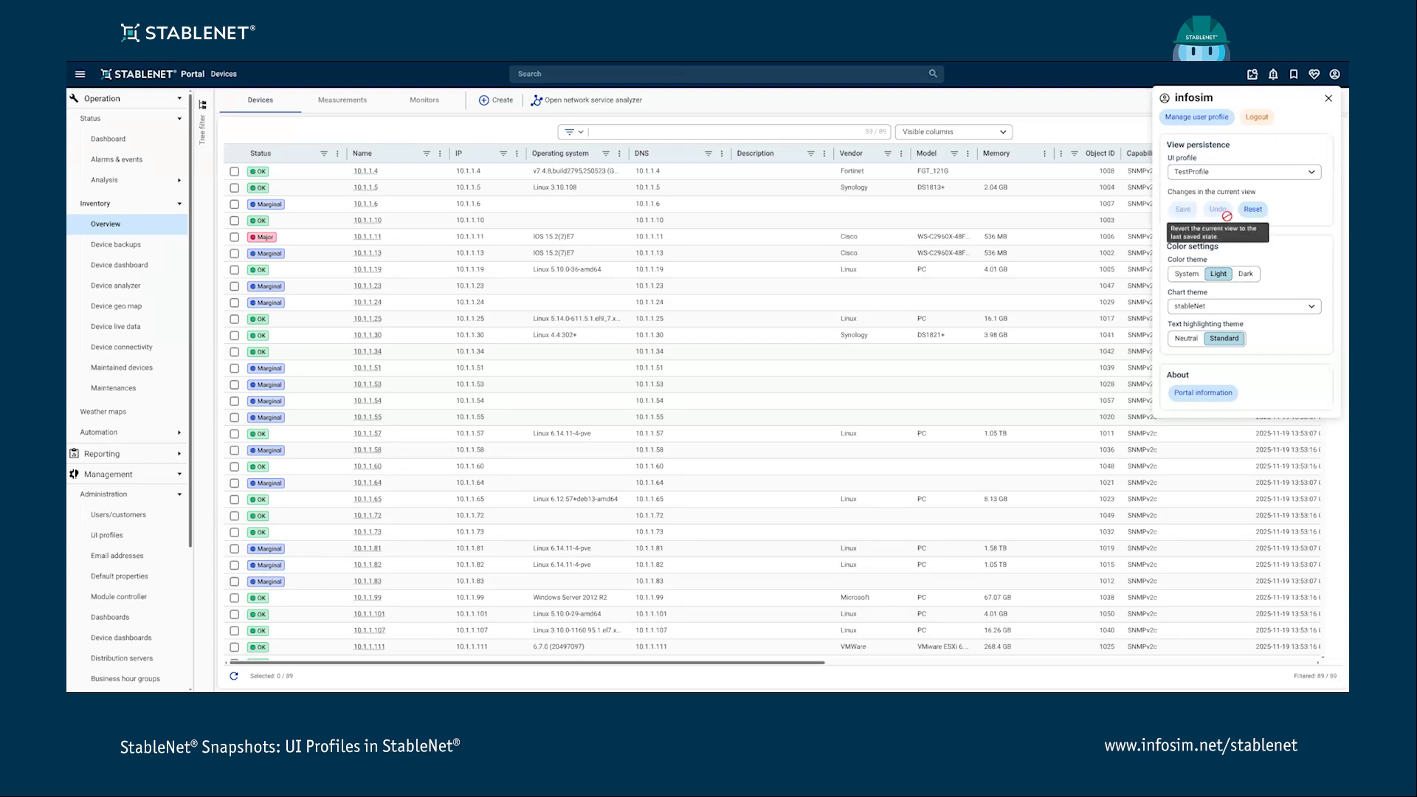
click(1329, 99)
- Reorder the device table columns and limit the visible columns to Name, Status, Operating system and Vendor
drag(373, 152, 329, 153)
drag(572, 153, 718, 153)
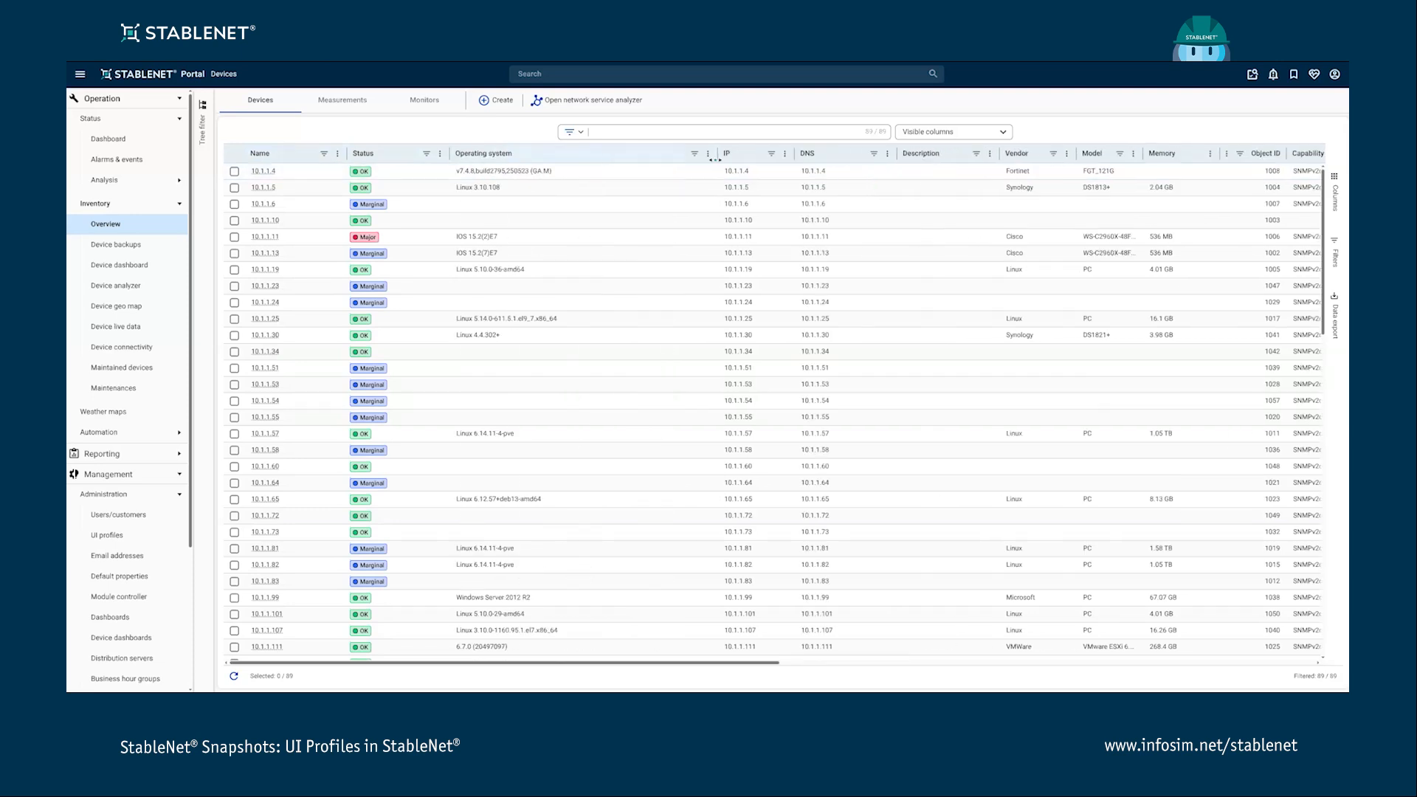
click(1335, 197)
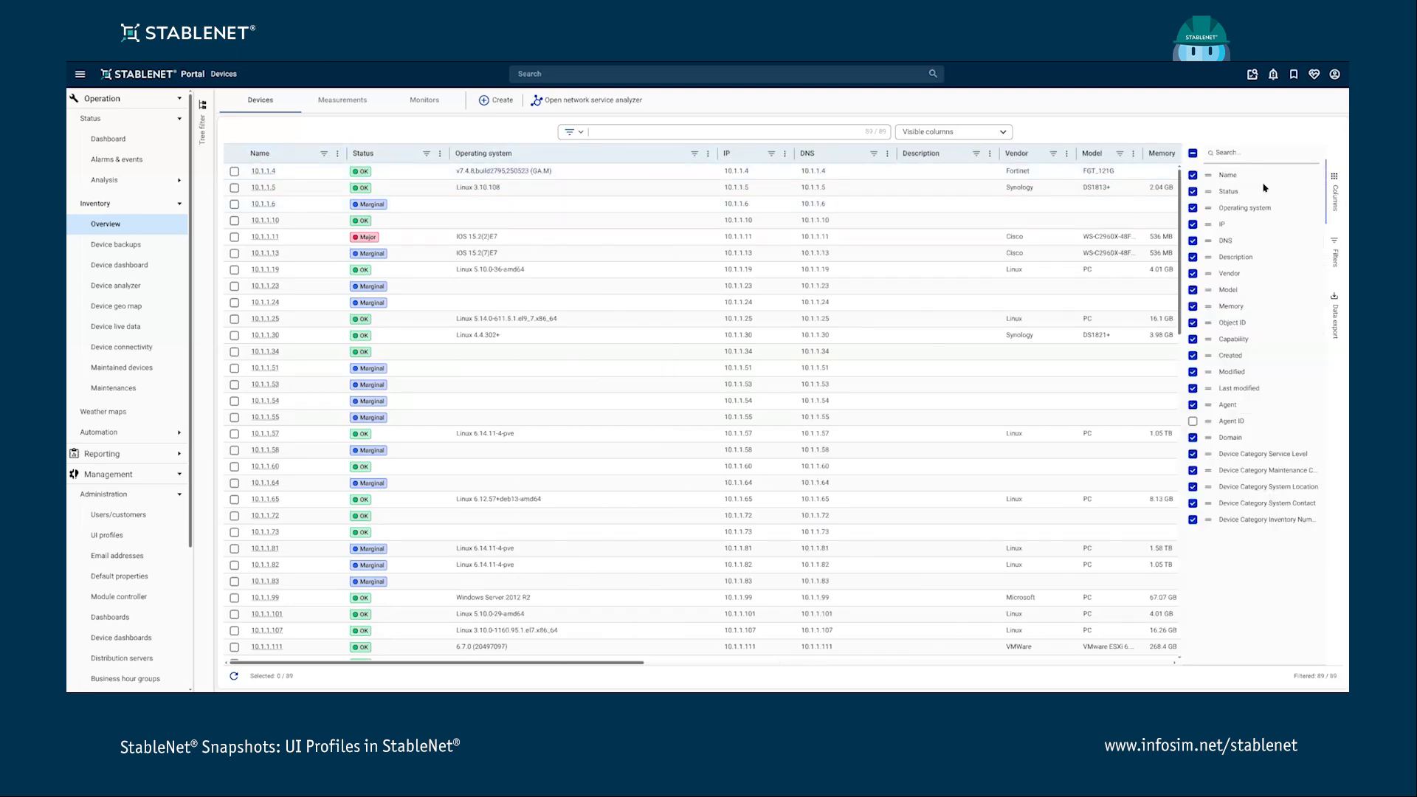
click(1193, 153)
click(1193, 153)
click(1193, 192)
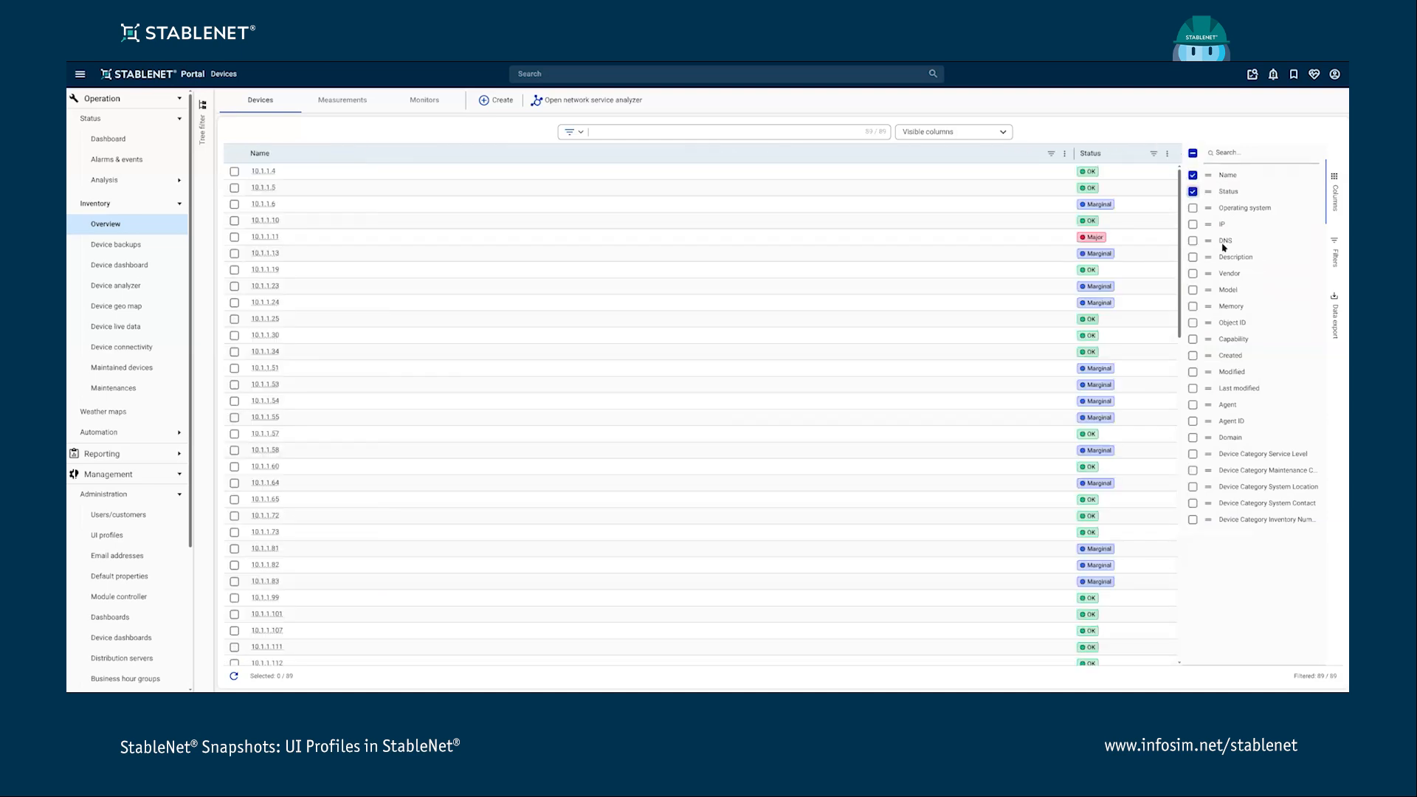
click(1192, 208)
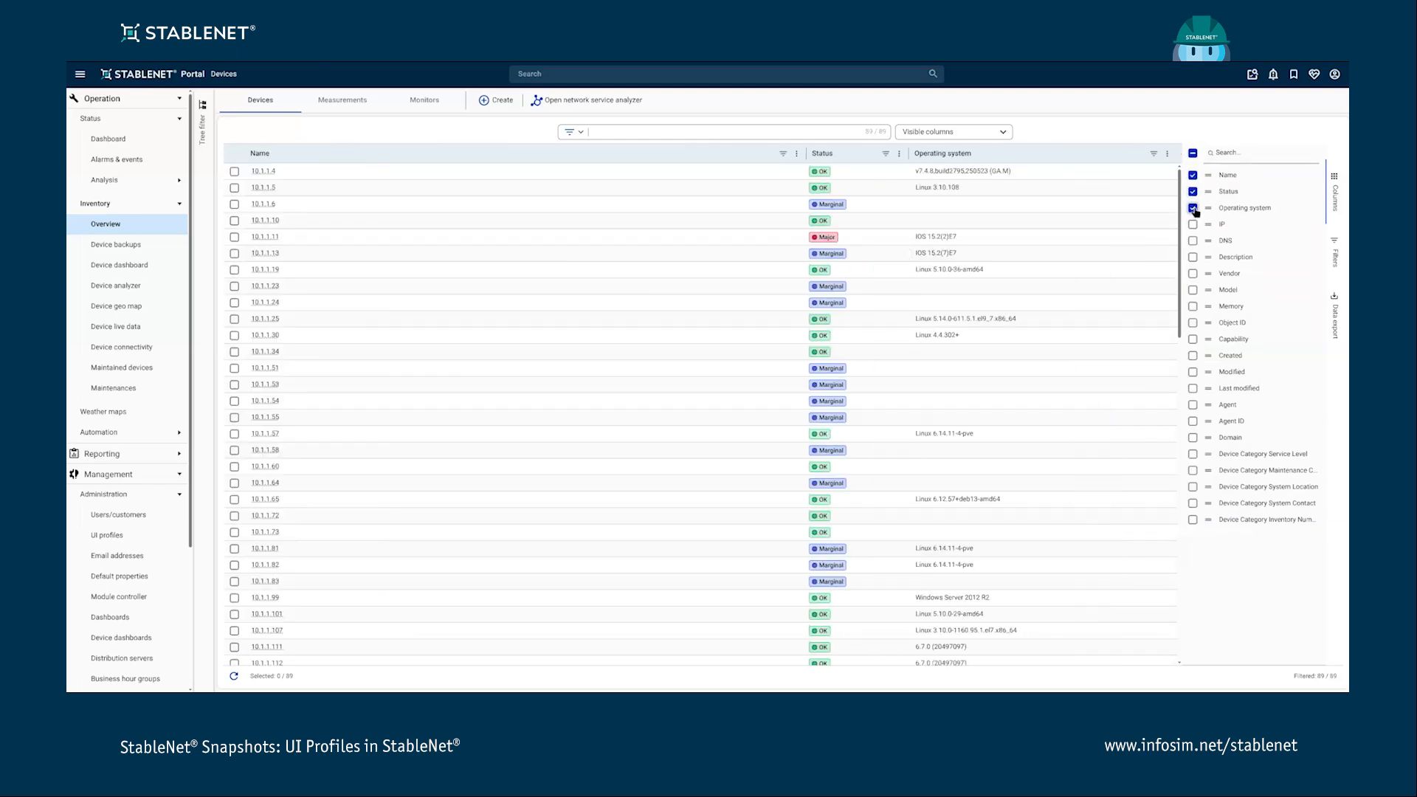
click(1193, 274)
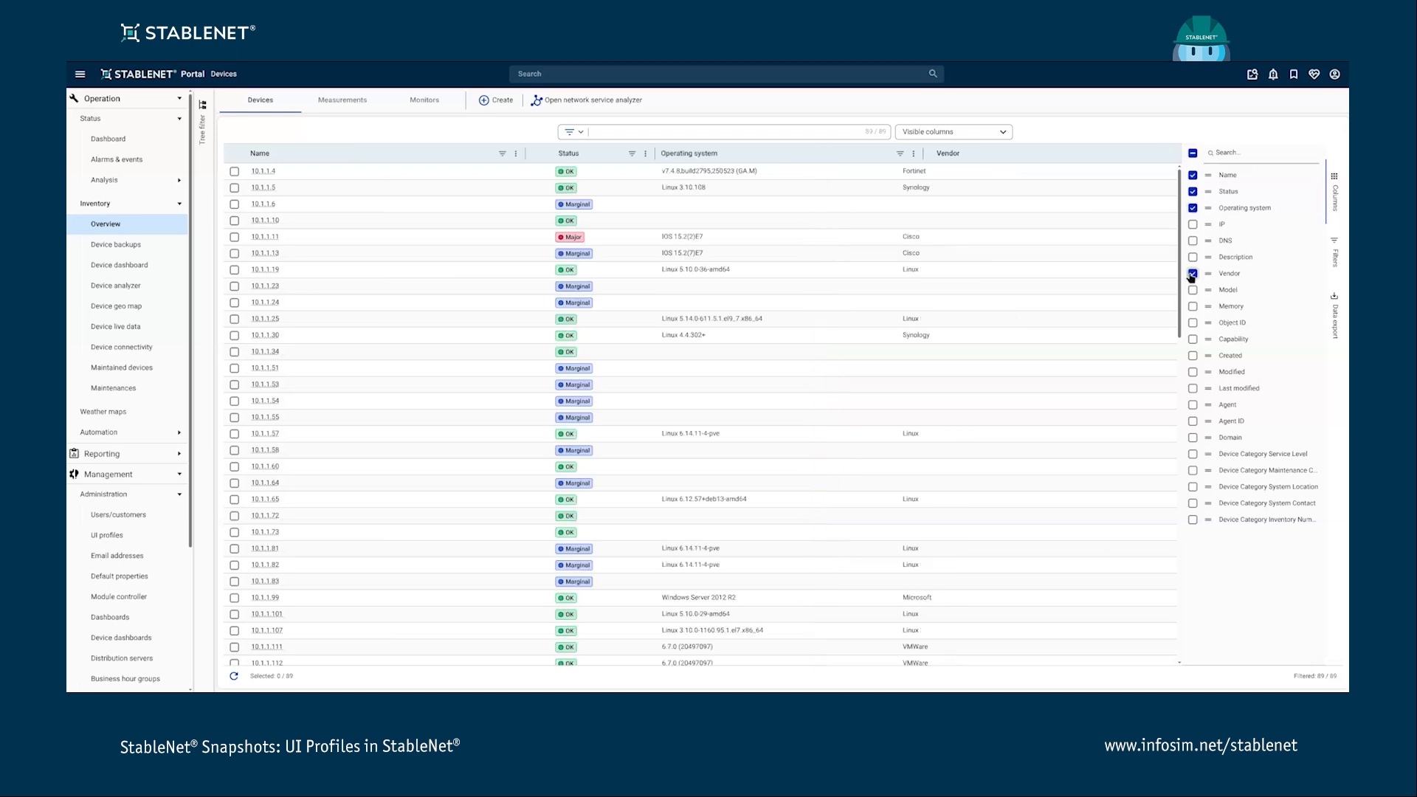
- Close the columns panel and open the tag tree filter panel beside the device table, keeping Default Inventory Tree
click(1333, 186)
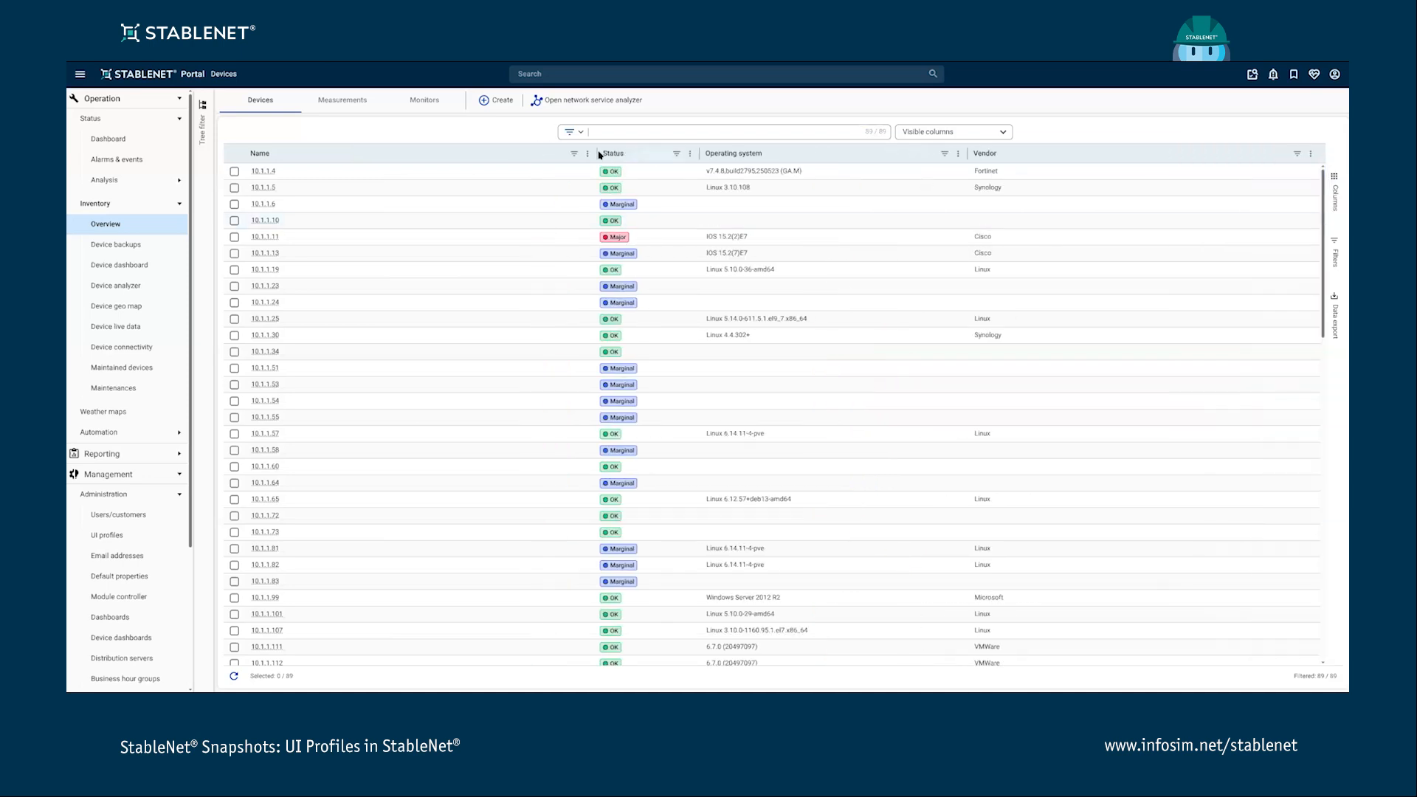
click(202, 127)
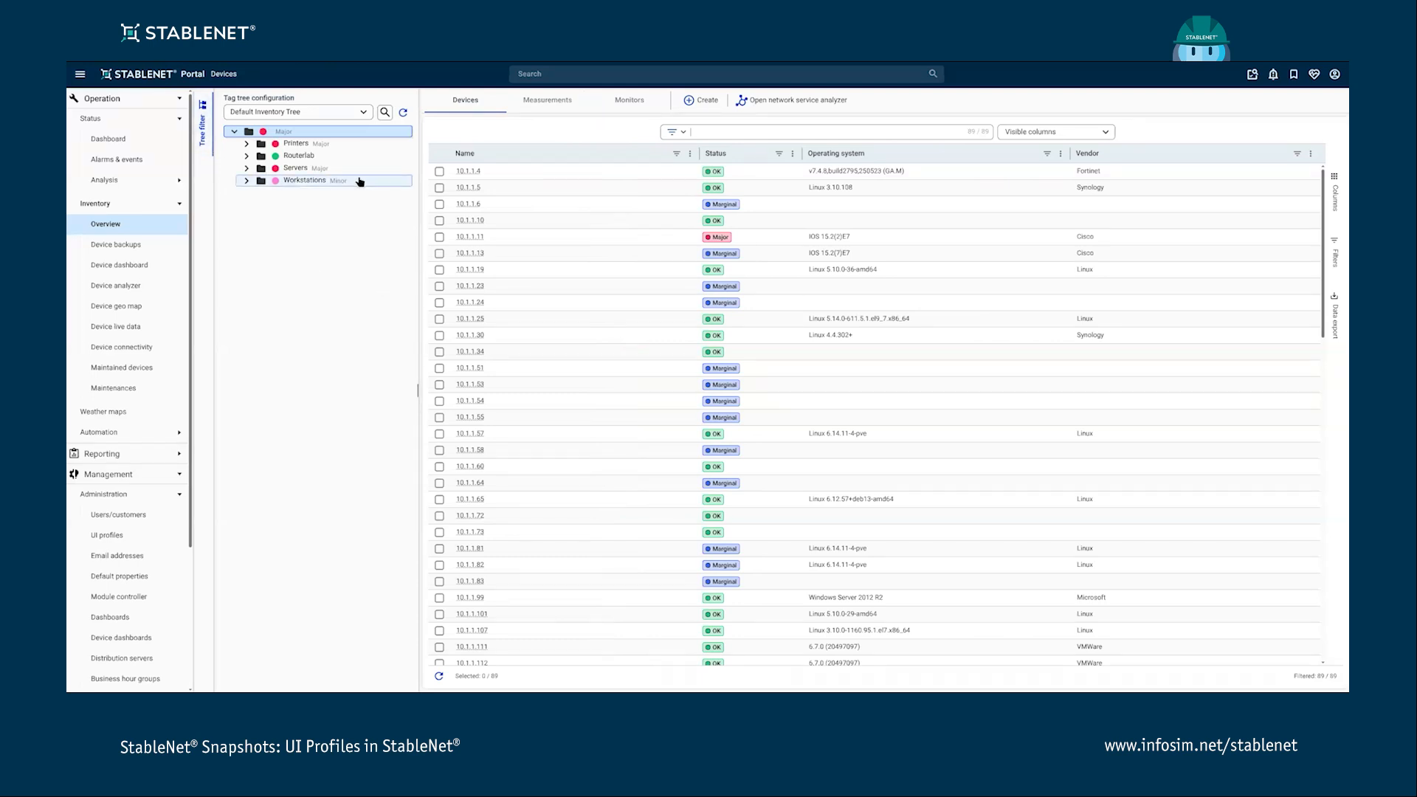
click(364, 113)
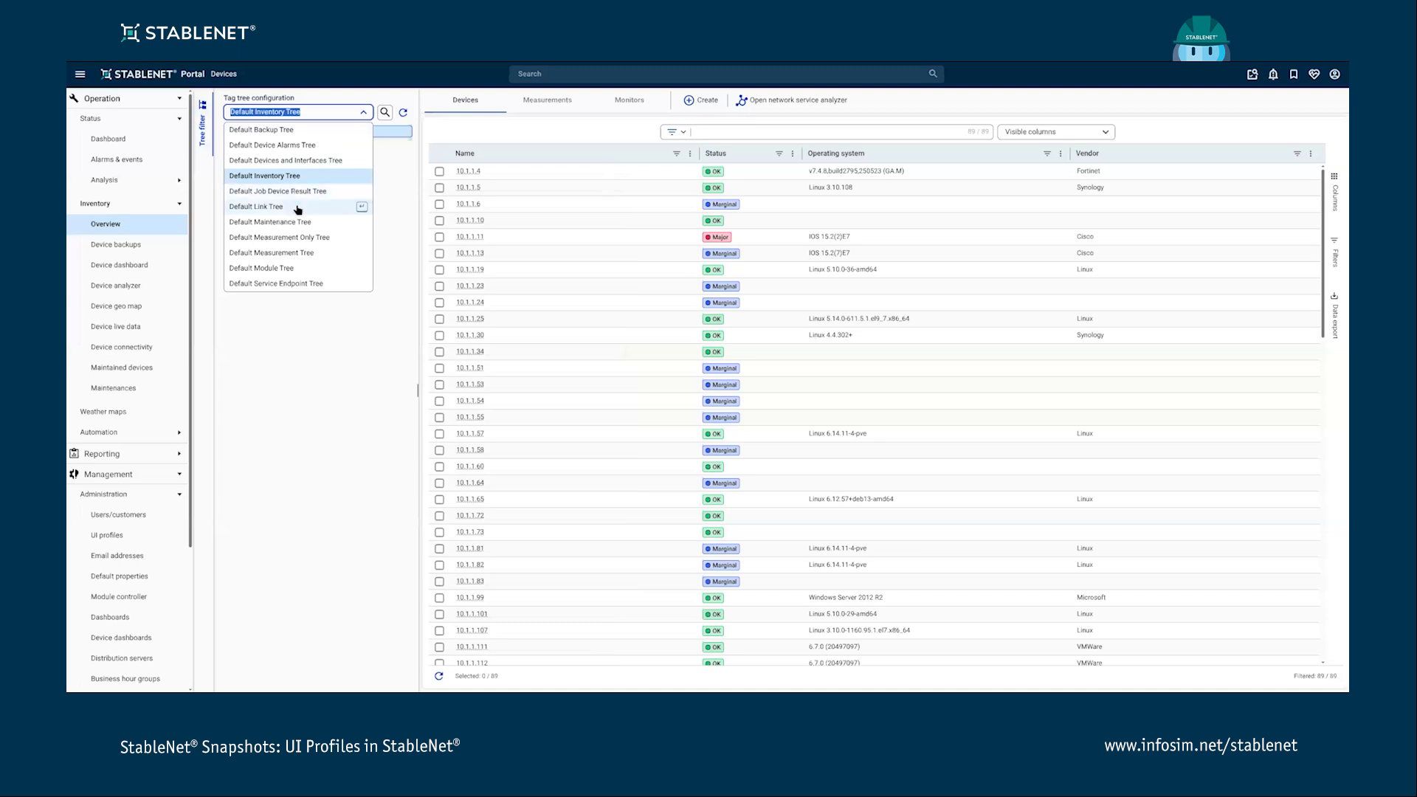
click(314, 346)
- Save the current device view state to the TestProfile UI profile
click(1335, 74)
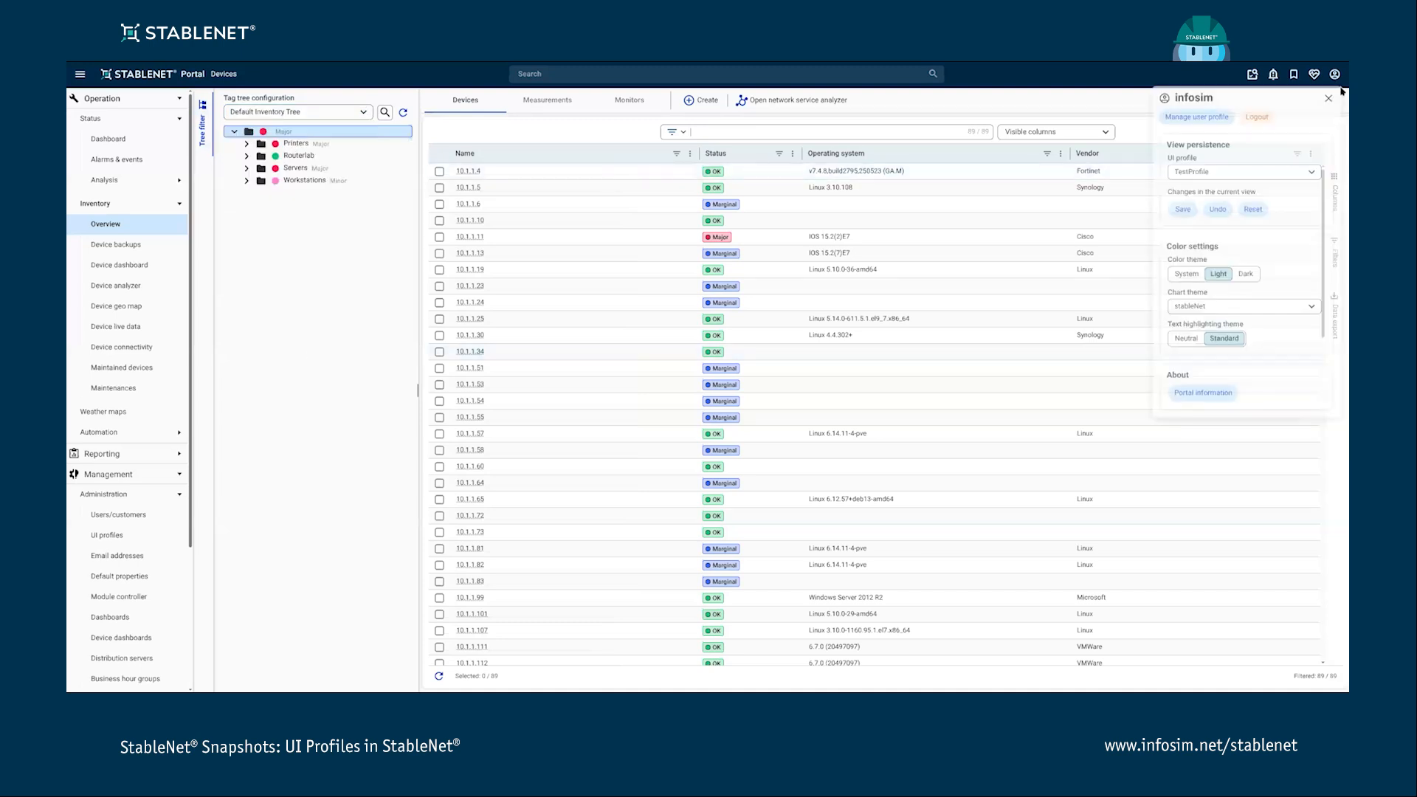
click(1183, 211)
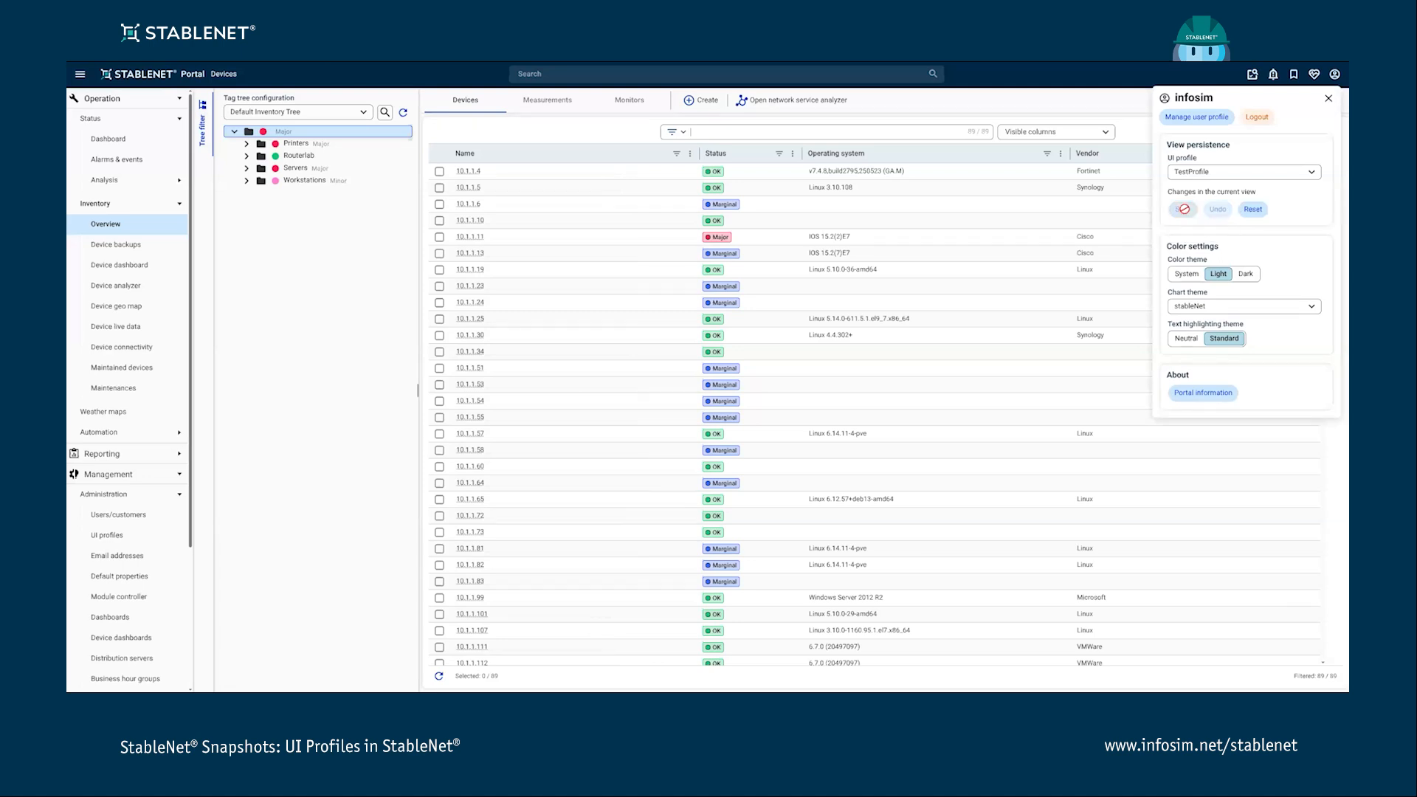
click(1087, 105)
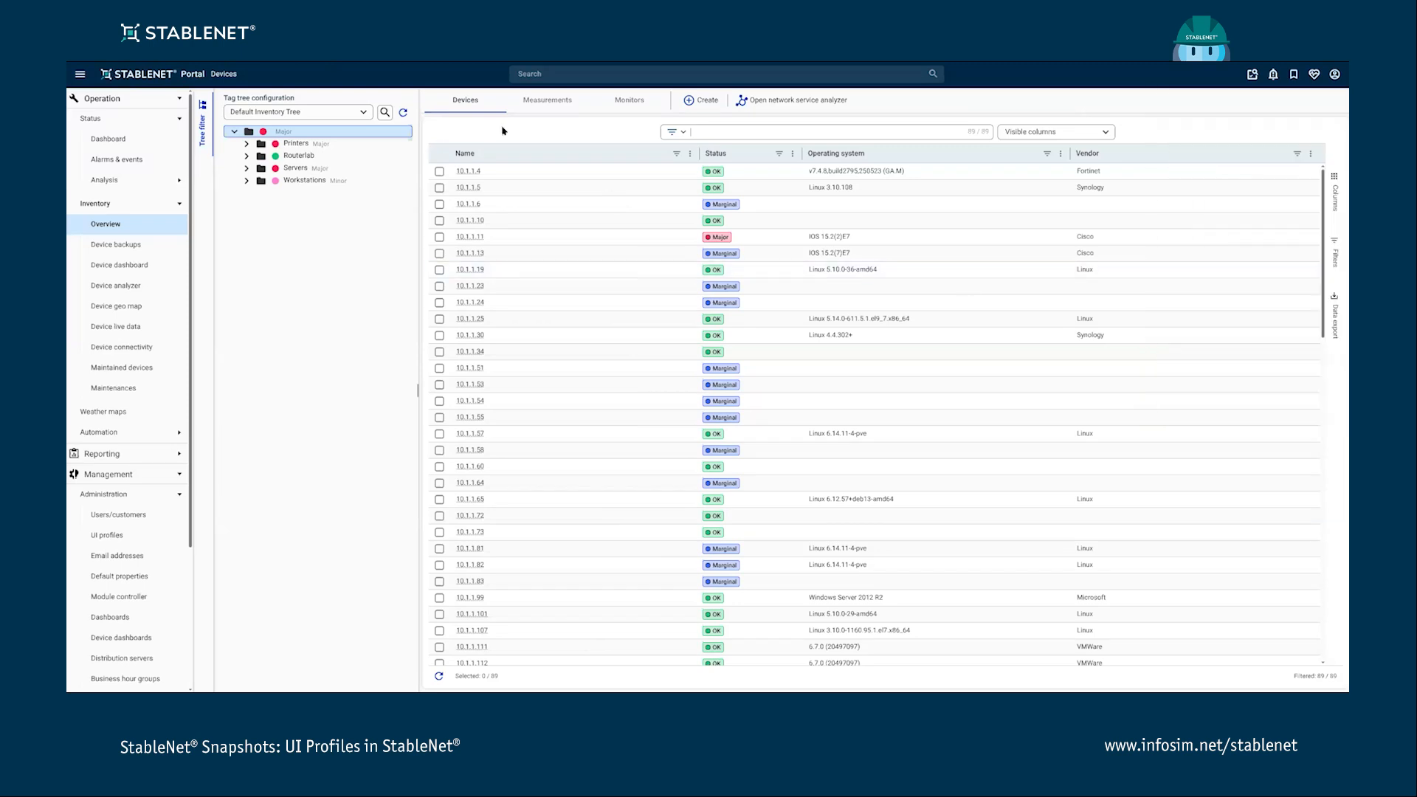
- Reload the page and switch the UI profile to Default
key(F5)
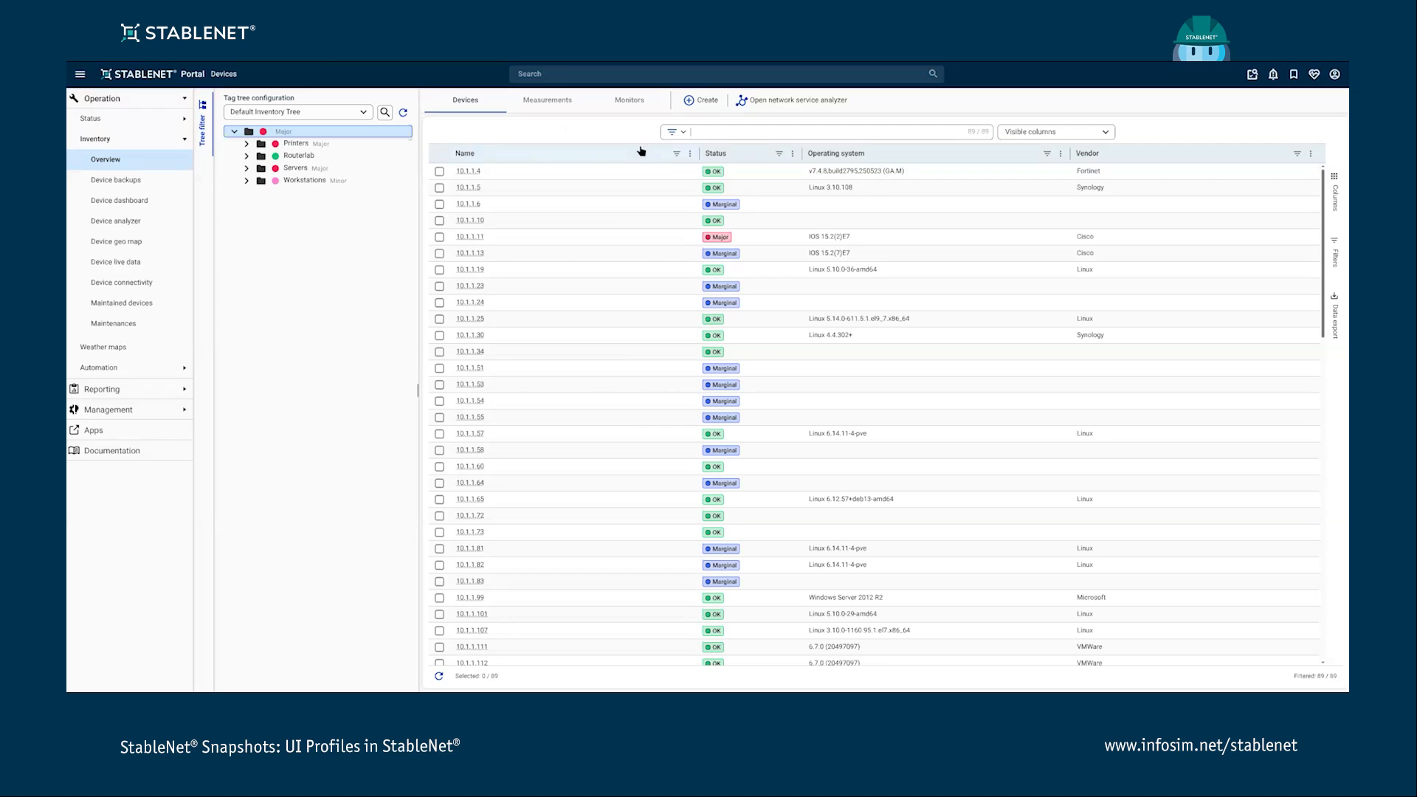
click(1336, 75)
click(1313, 172)
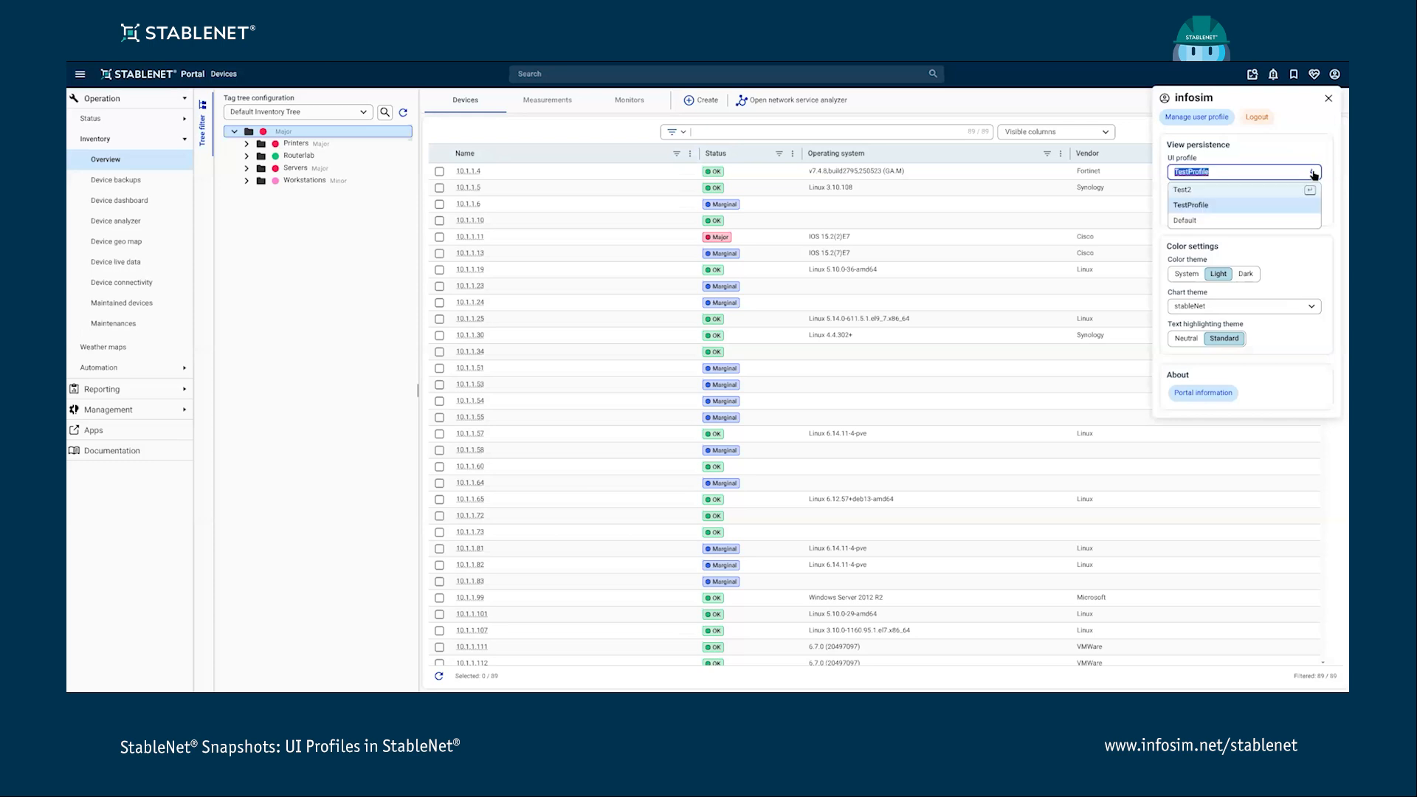
click(1185, 221)
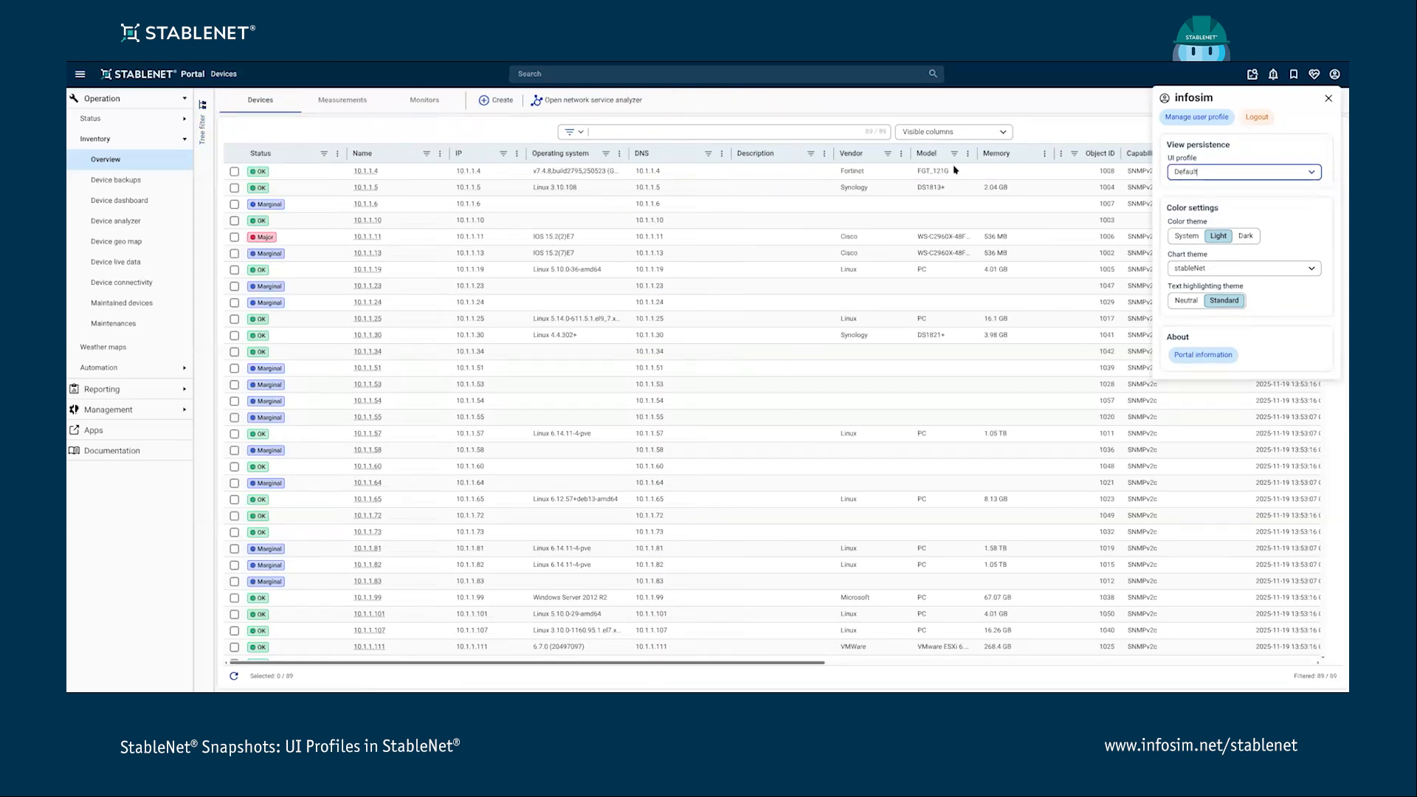
click(532, 134)
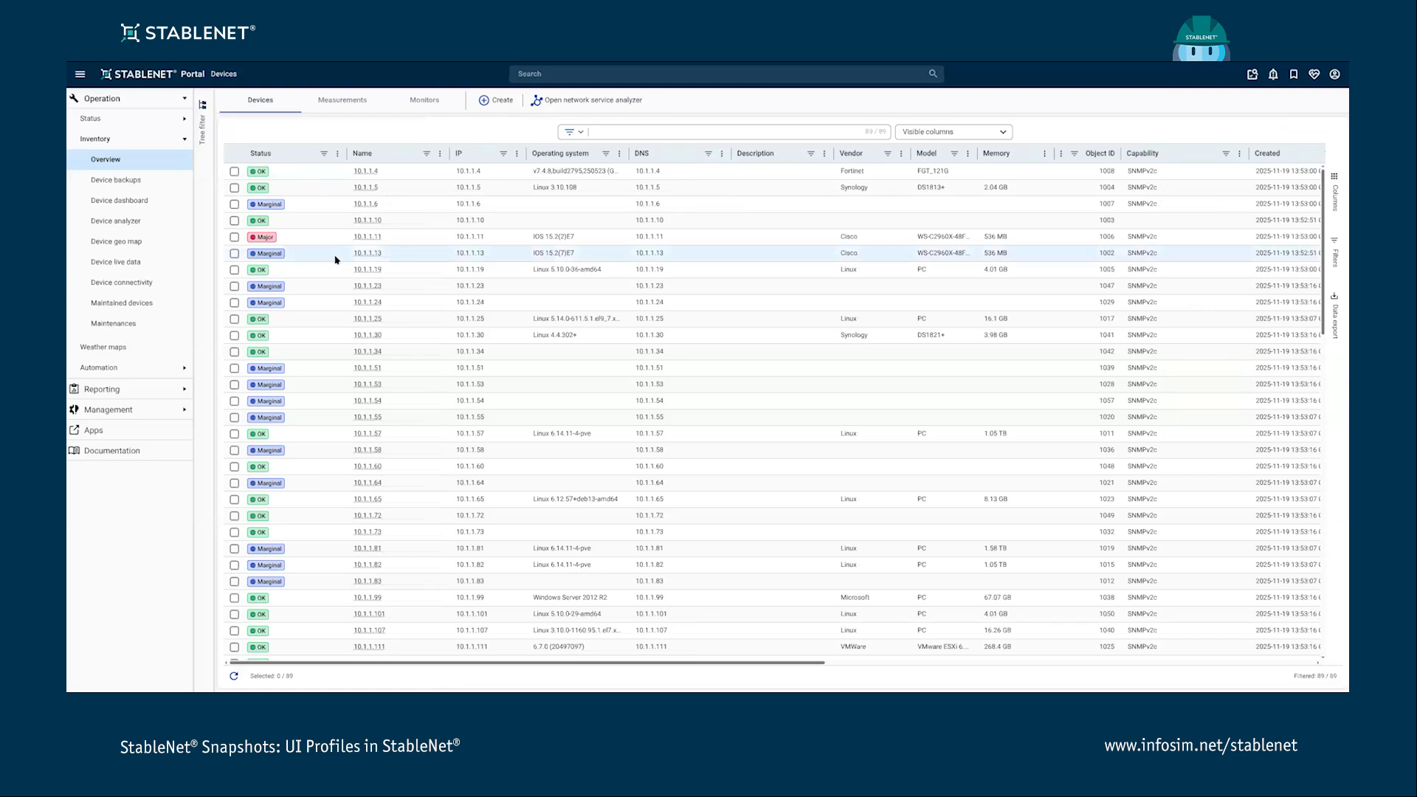
- Switch the UI profile back to TestProfile
click(1334, 74)
click(1311, 168)
click(1225, 200)
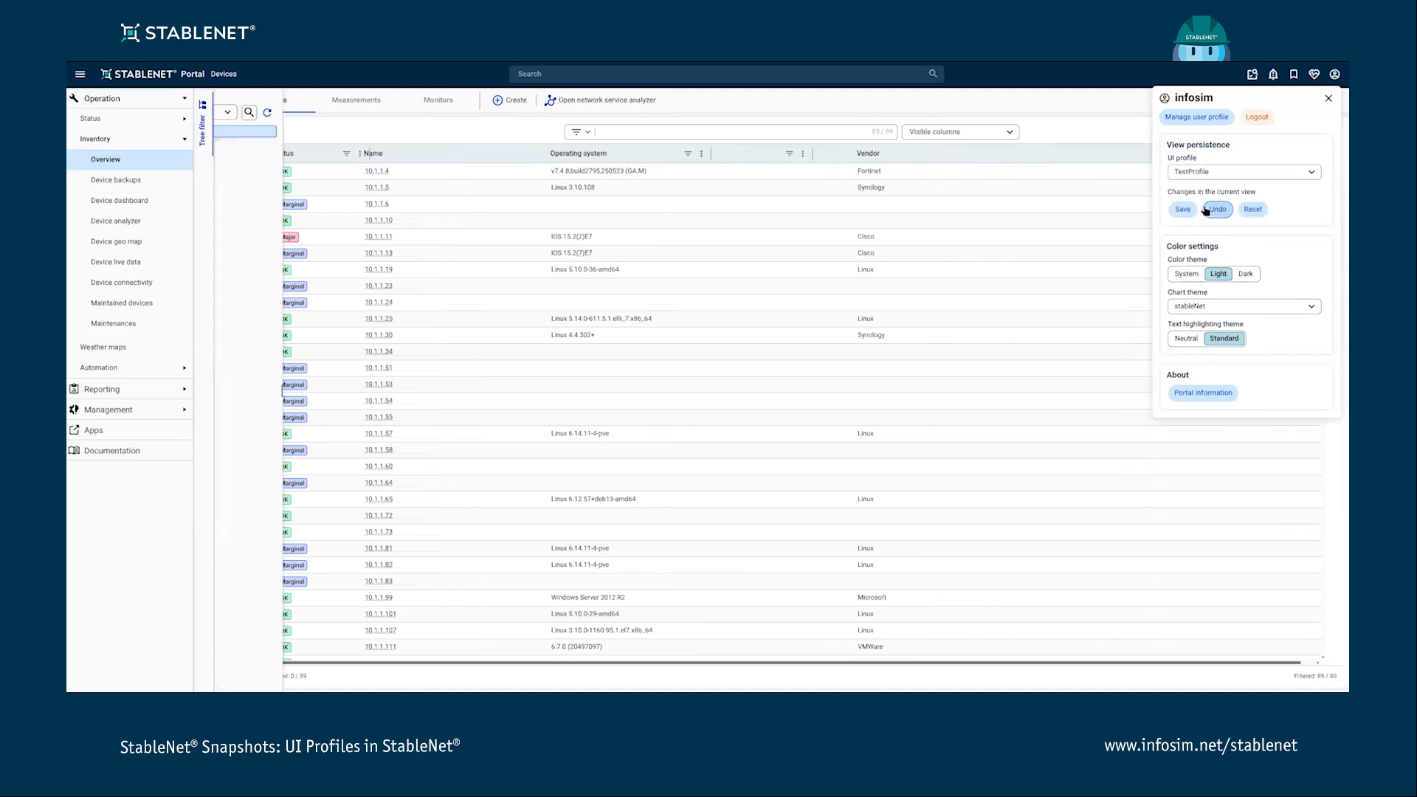
click(1095, 120)
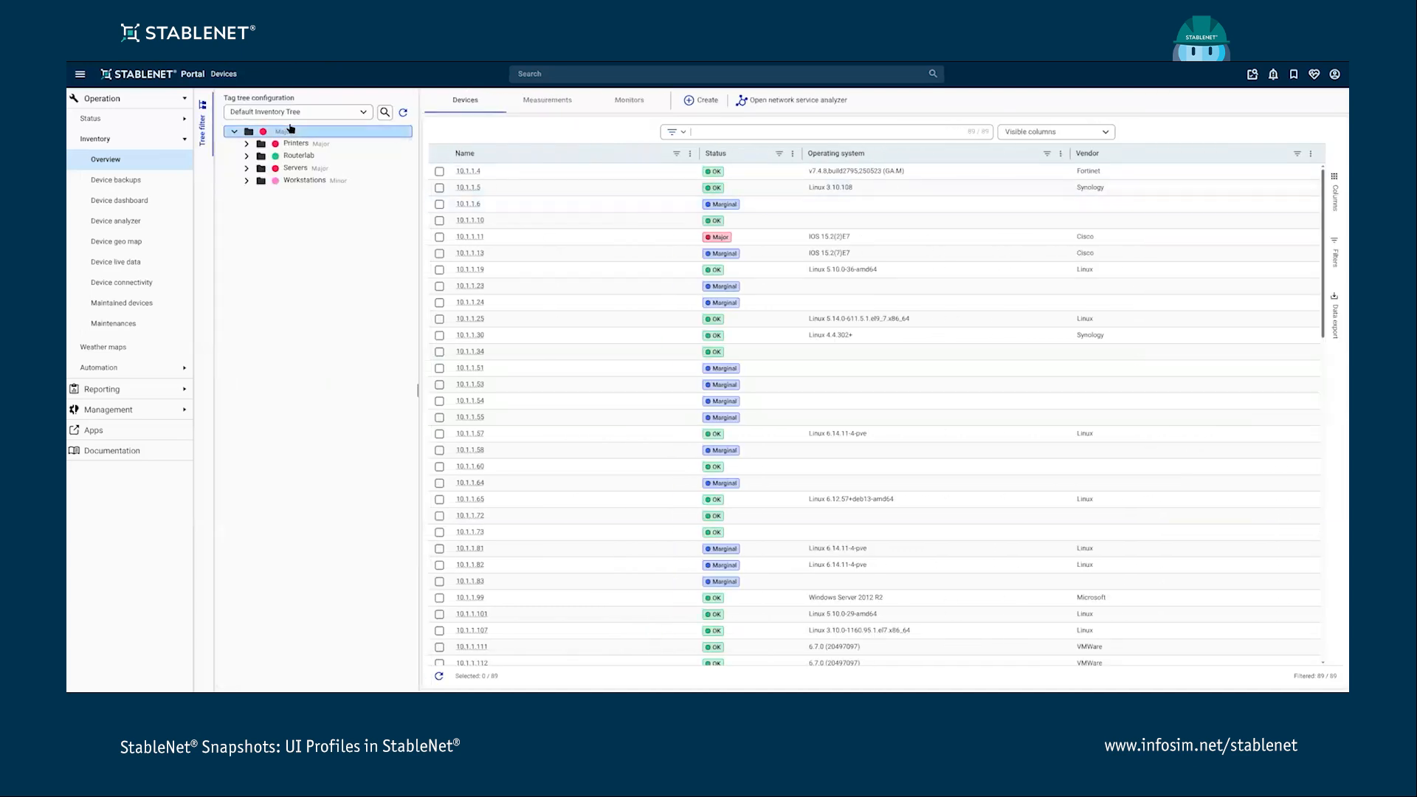
- Hide the tag tree panel and filter the Status column to show only Major devices
click(209, 125)
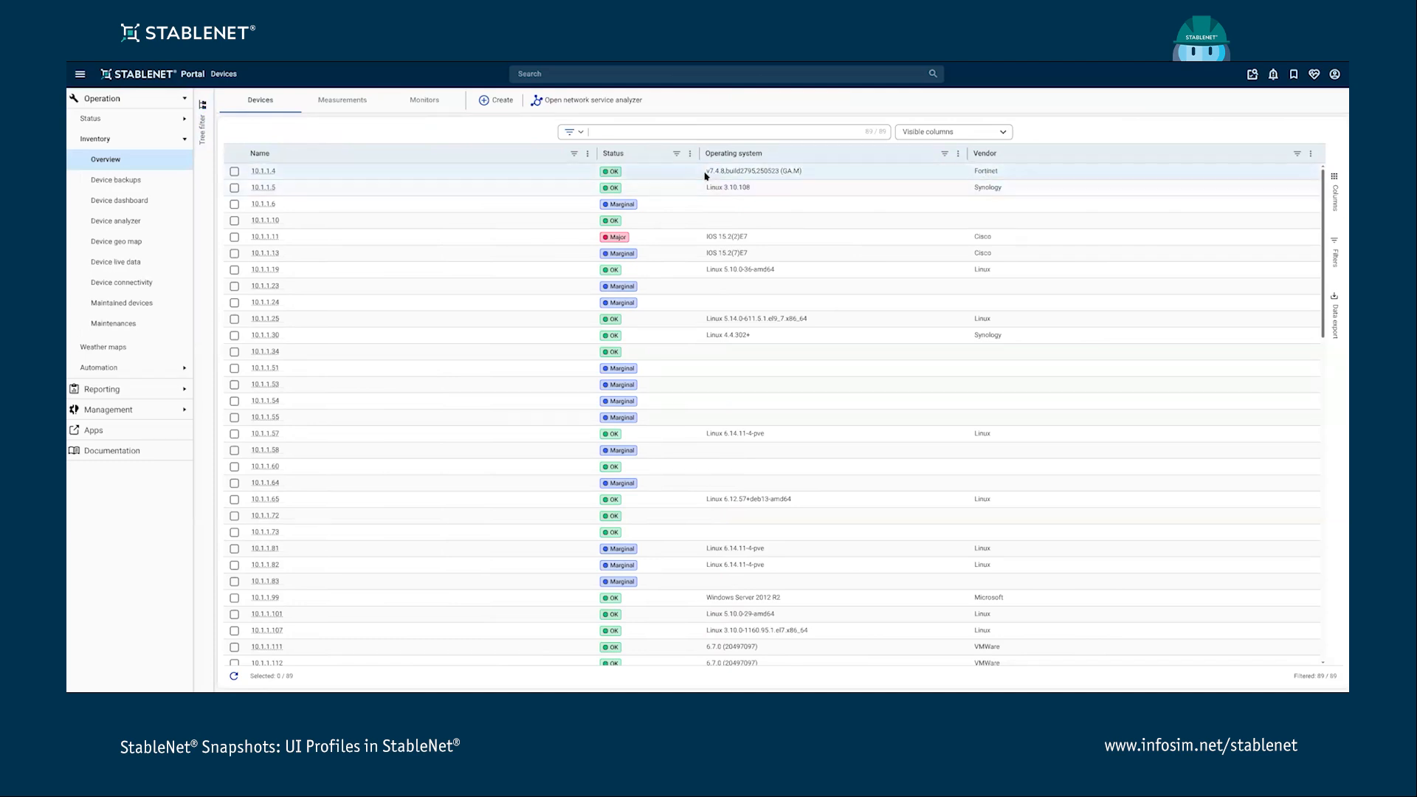
click(677, 154)
click(681, 206)
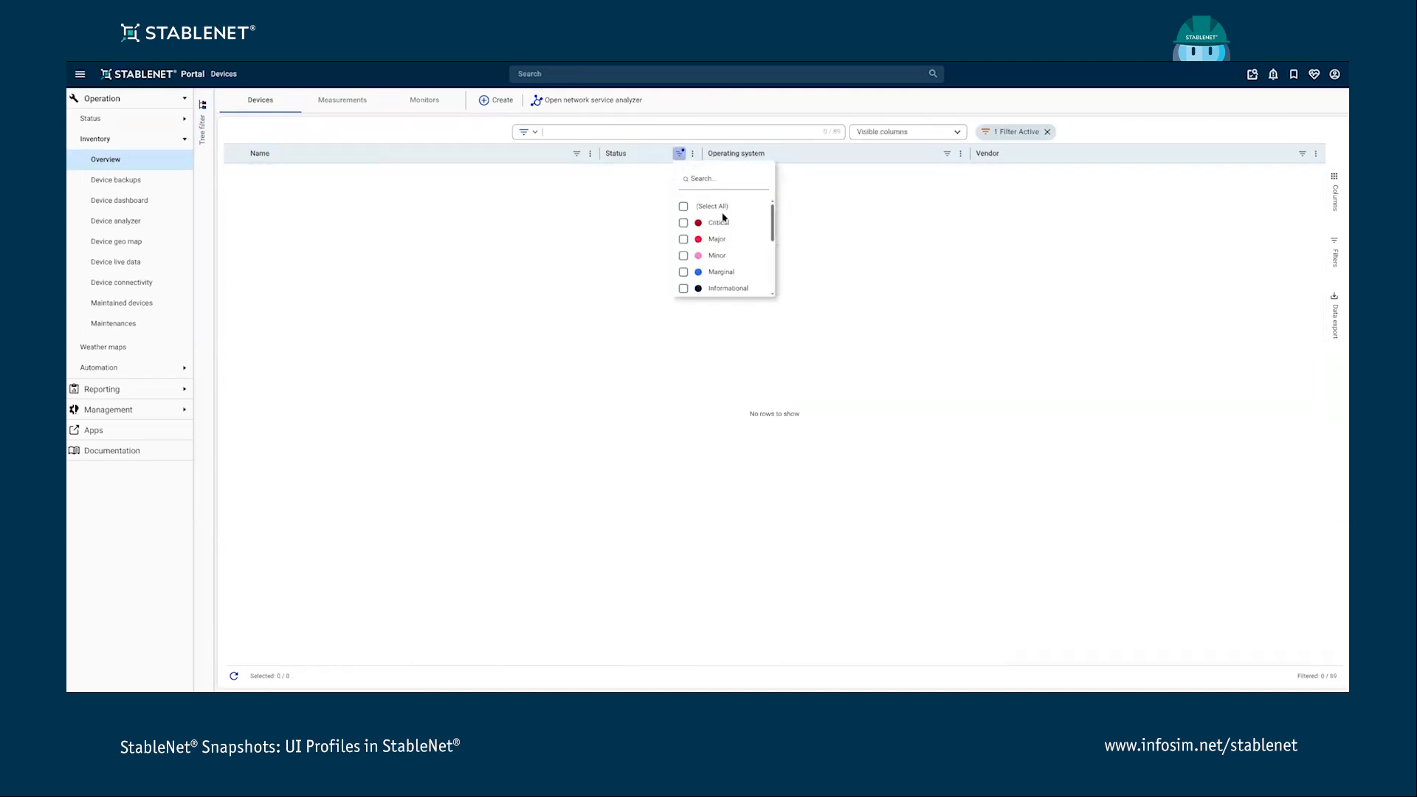
scroll(720, 237, down, 2)
click(683, 252)
click(683, 269)
scroll(682, 236, up, 3)
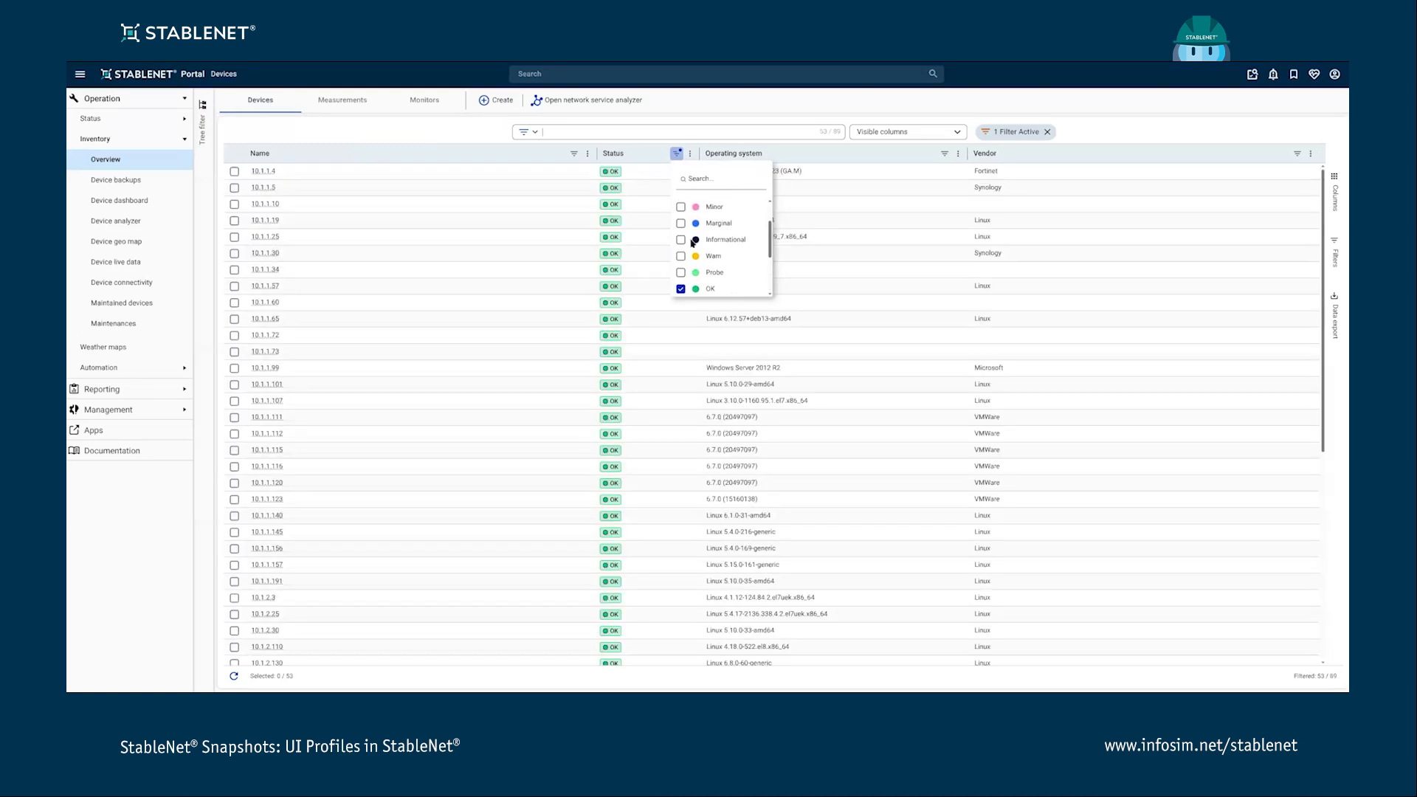
scroll(680, 224, down, 3)
click(683, 207)
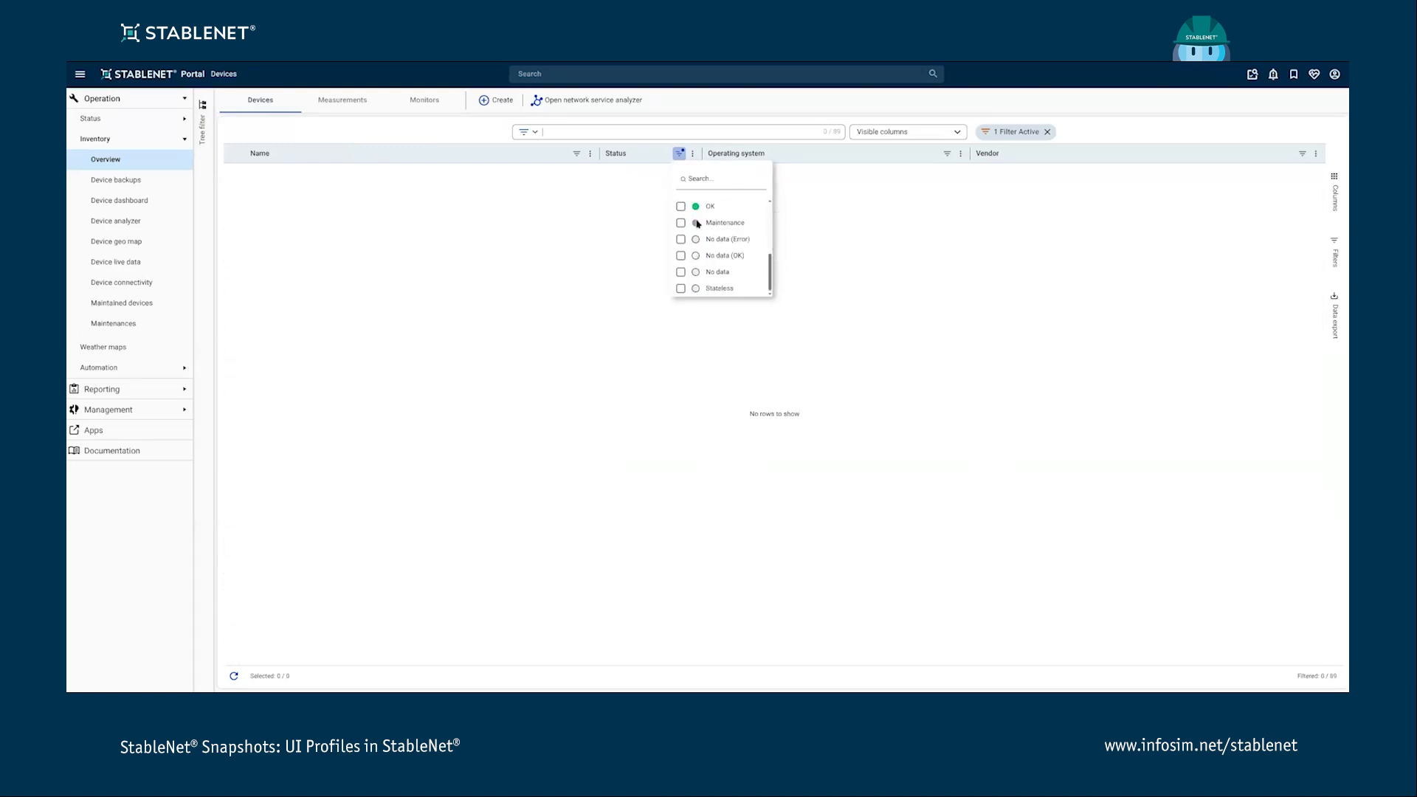
scroll(698, 221, up, 3)
scroll(700, 233, down, 1)
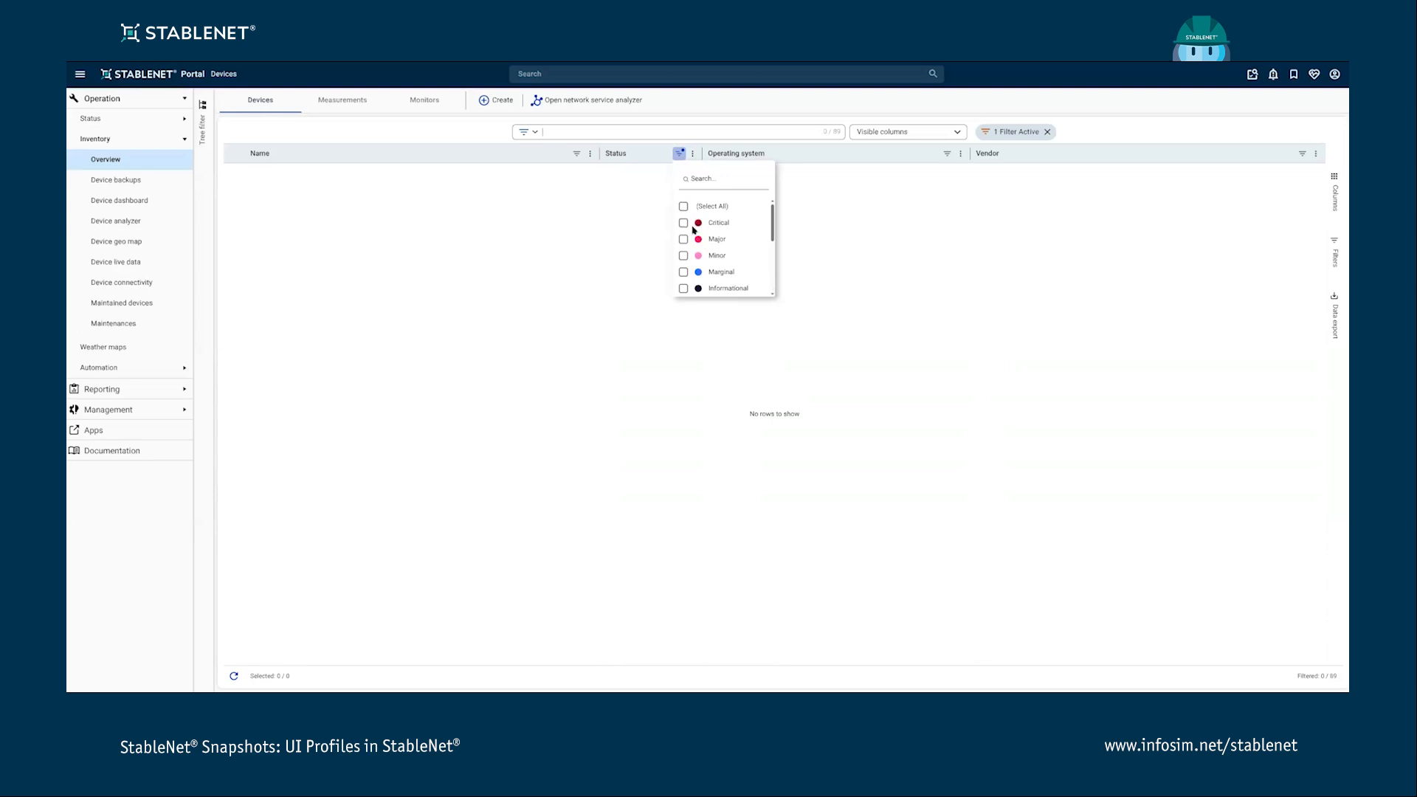
scroll(699, 236, up, 1)
click(684, 236)
click(558, 282)
- Undo the latest change in the current view from the user panel
click(1335, 74)
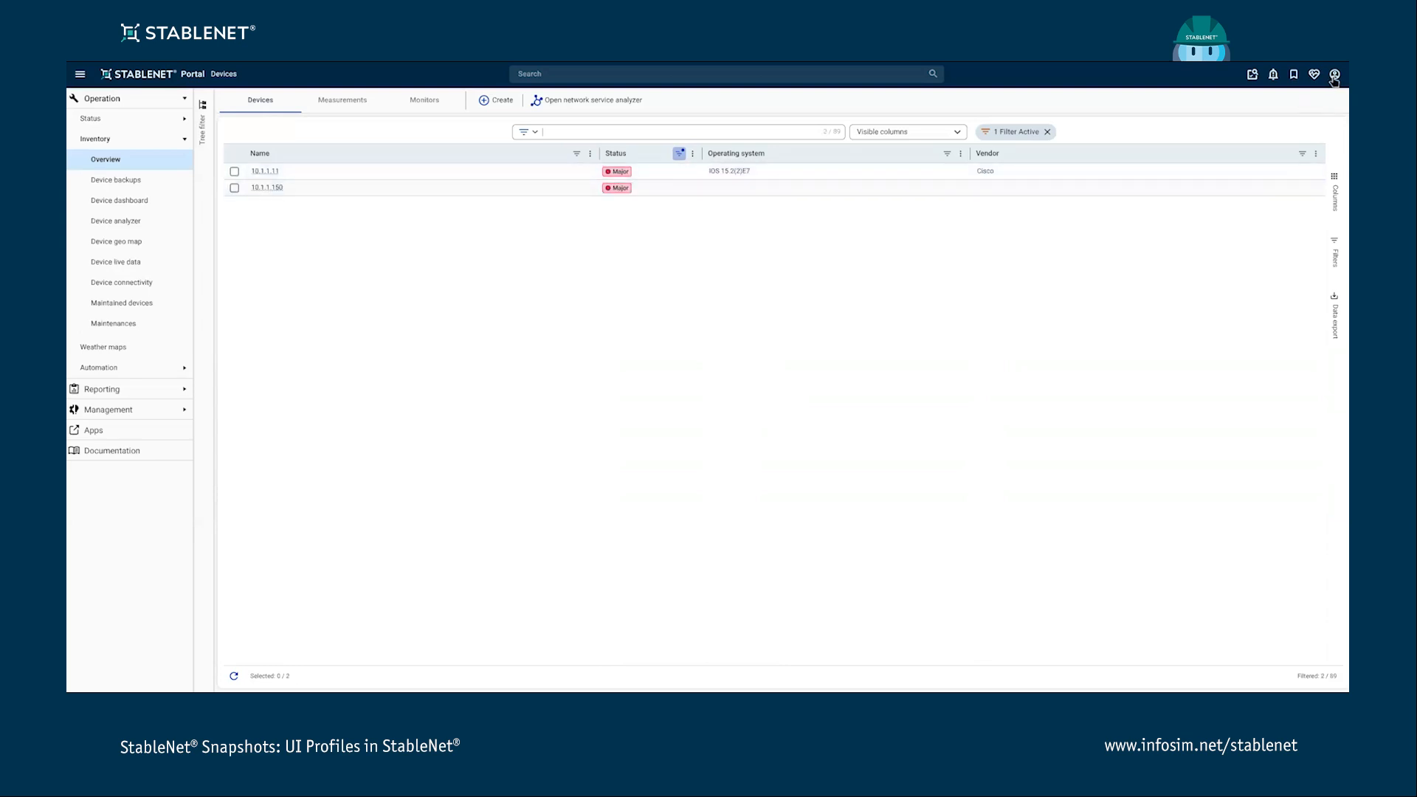
click(1216, 210)
click(999, 269)
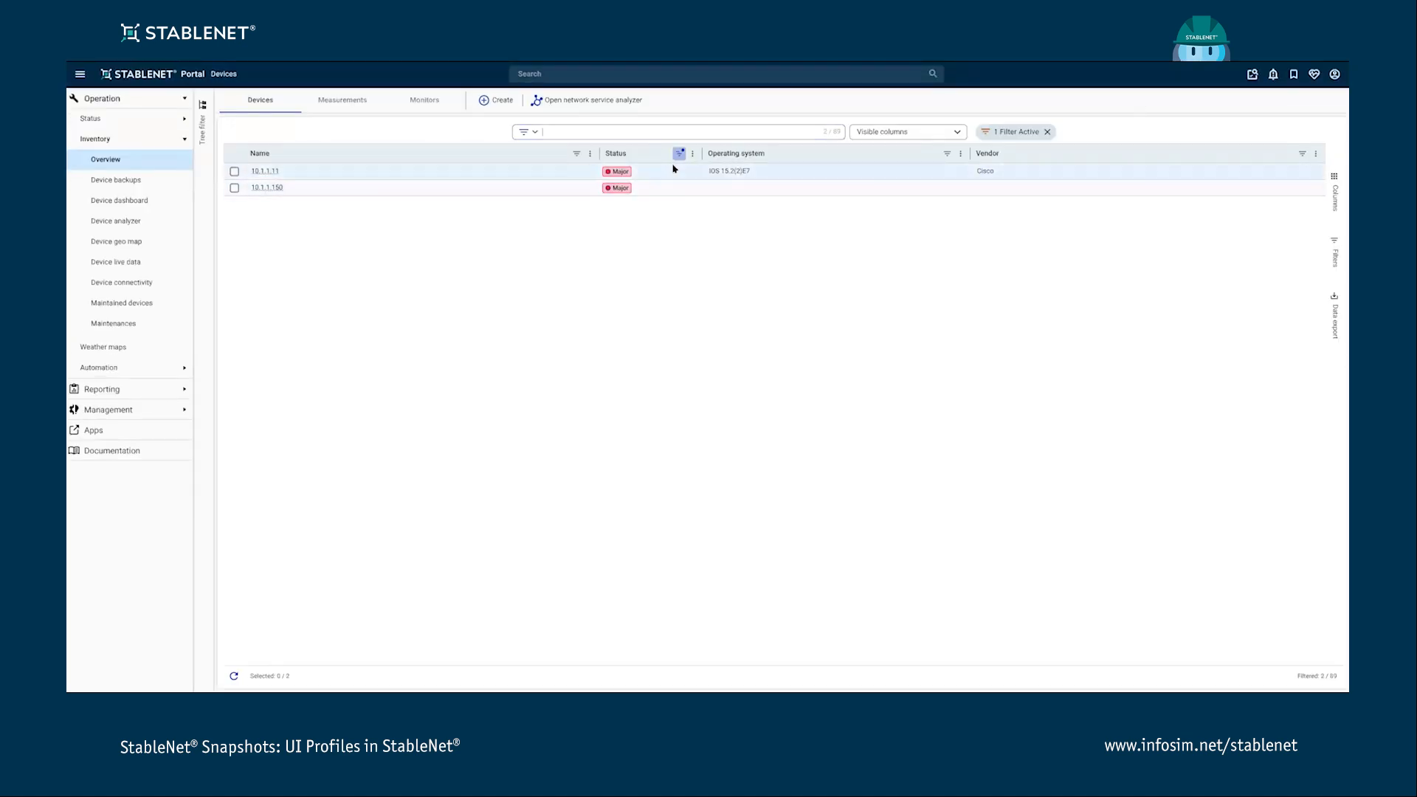
- Switch the UI profile to Default and then back to TestProfile
click(1334, 74)
click(1312, 172)
click(1217, 220)
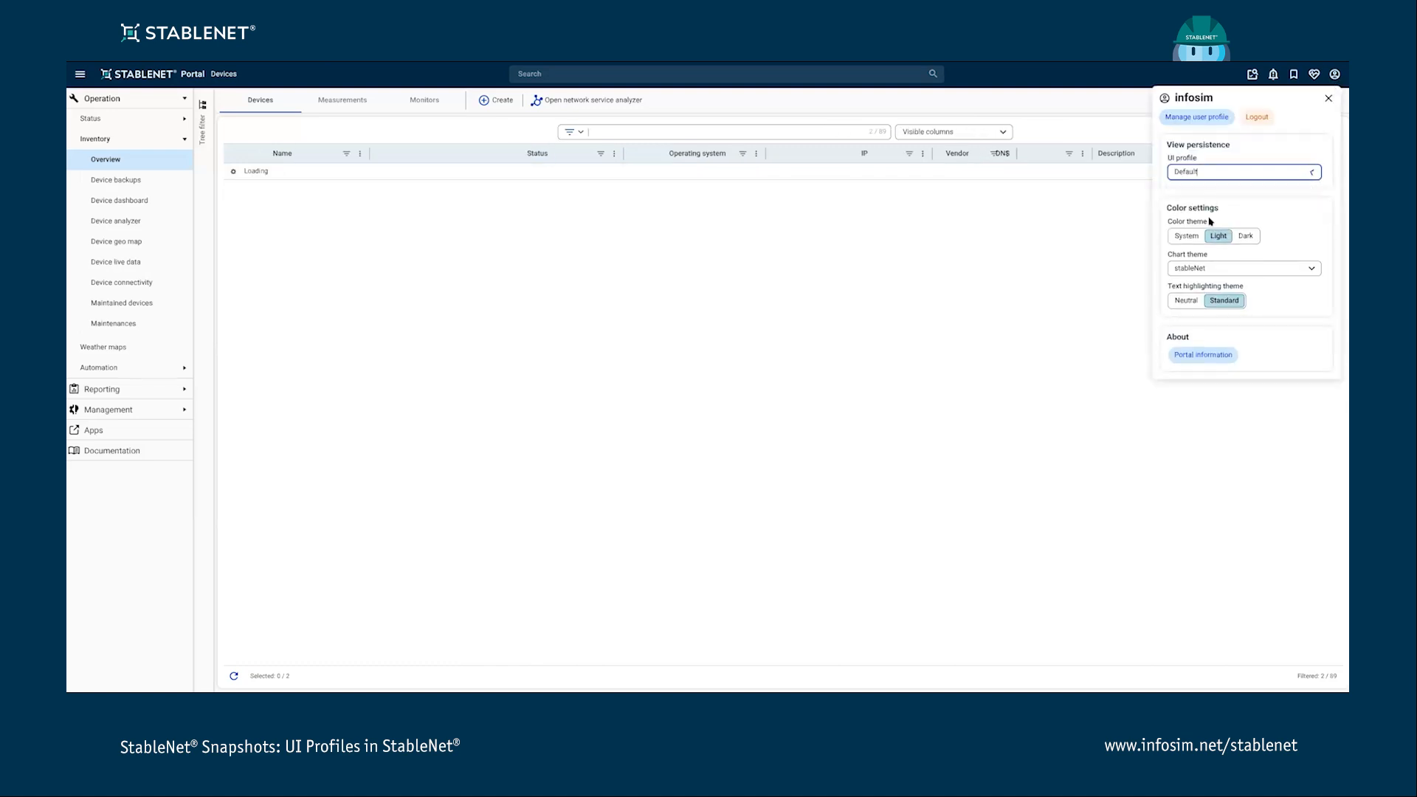
click(1312, 174)
click(1230, 206)
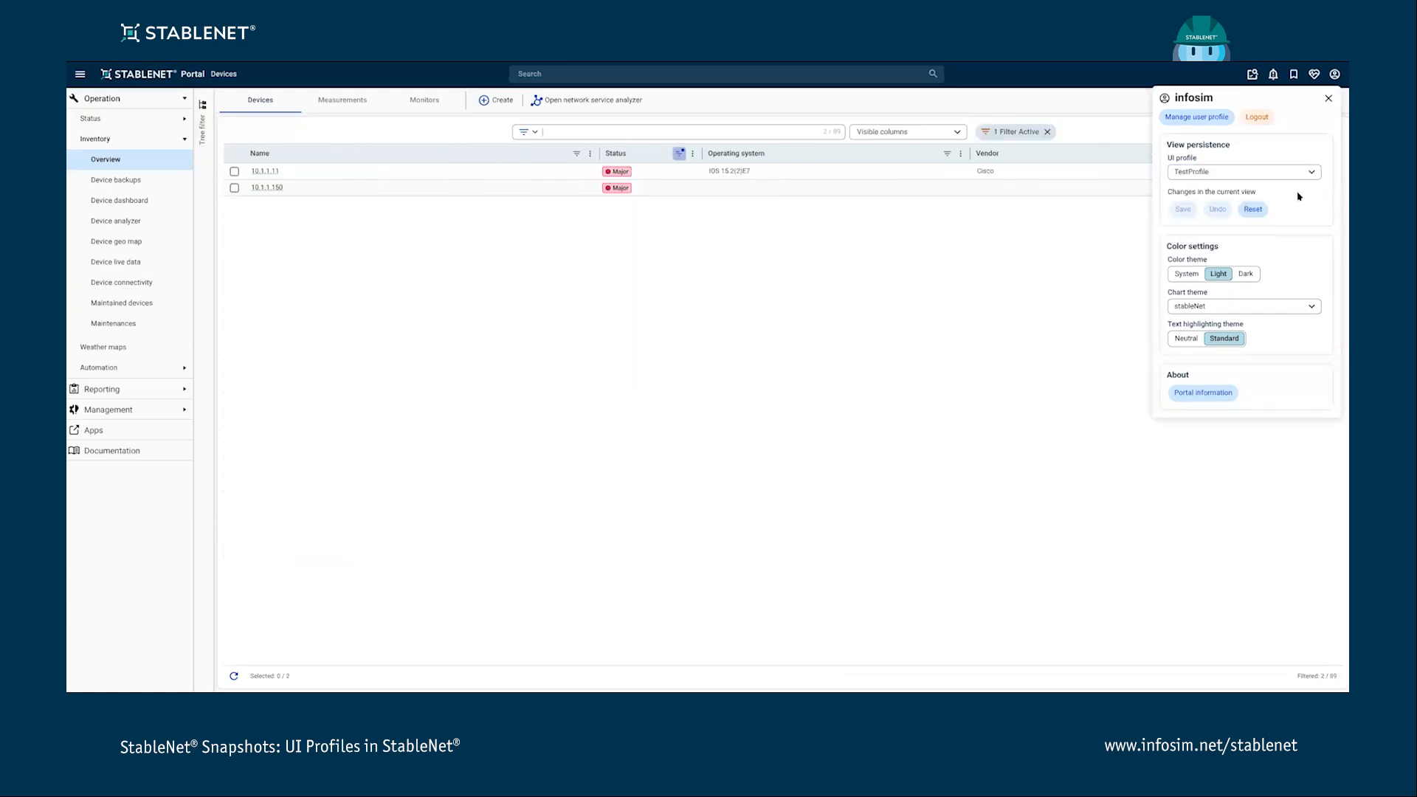
- Reset the device view to its default settings and undo the reset
click(1259, 212)
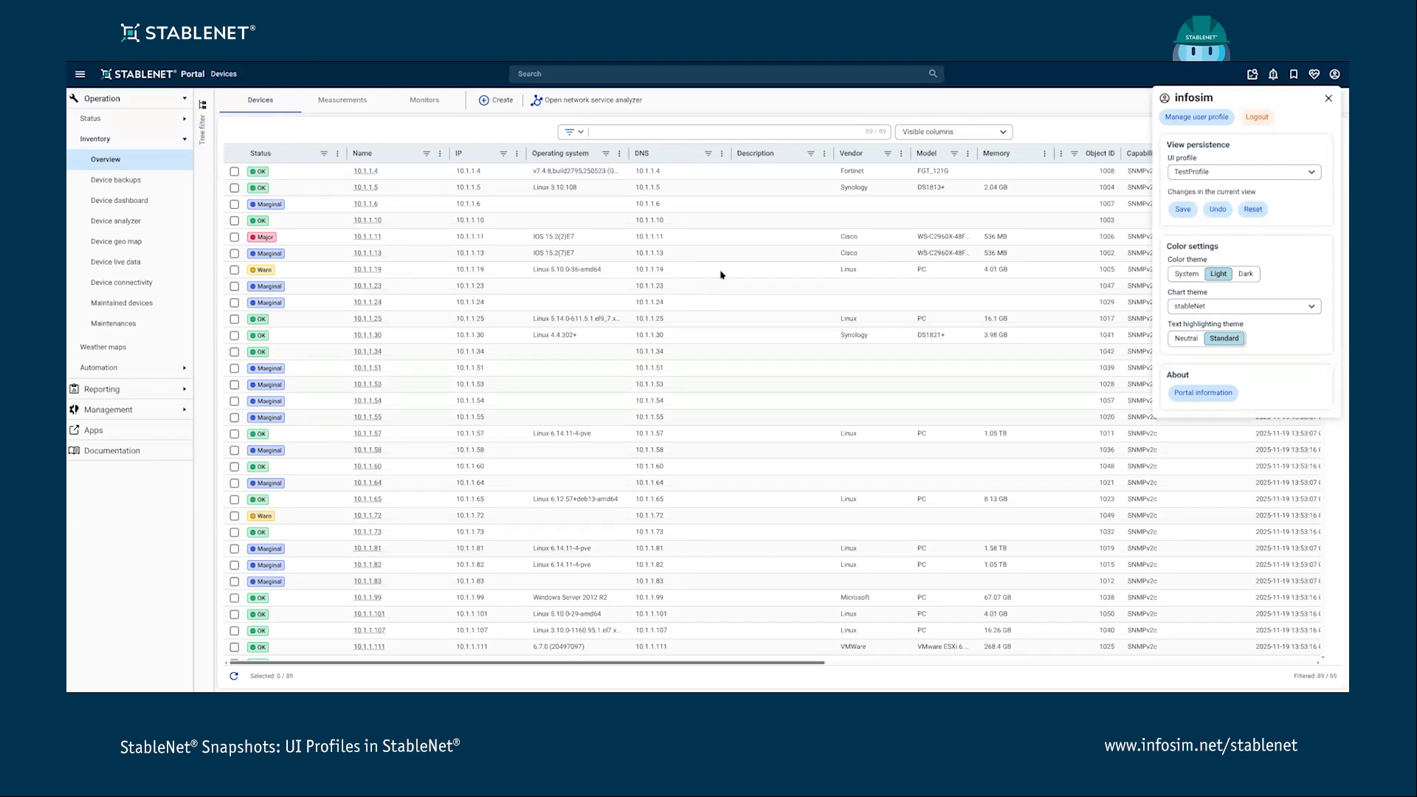
click(1218, 209)
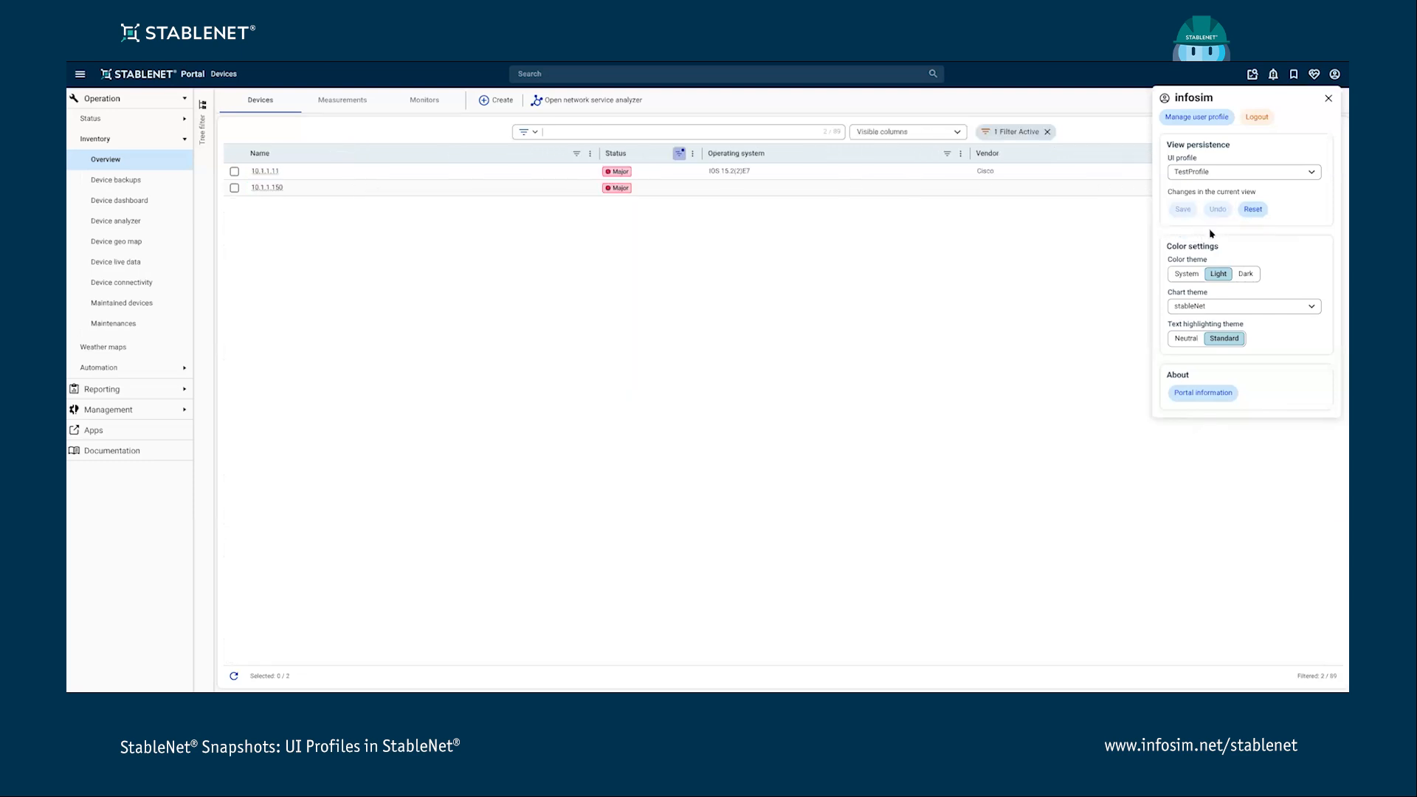
- Reset the device view to default settings and save it to TestProfile
click(1247, 211)
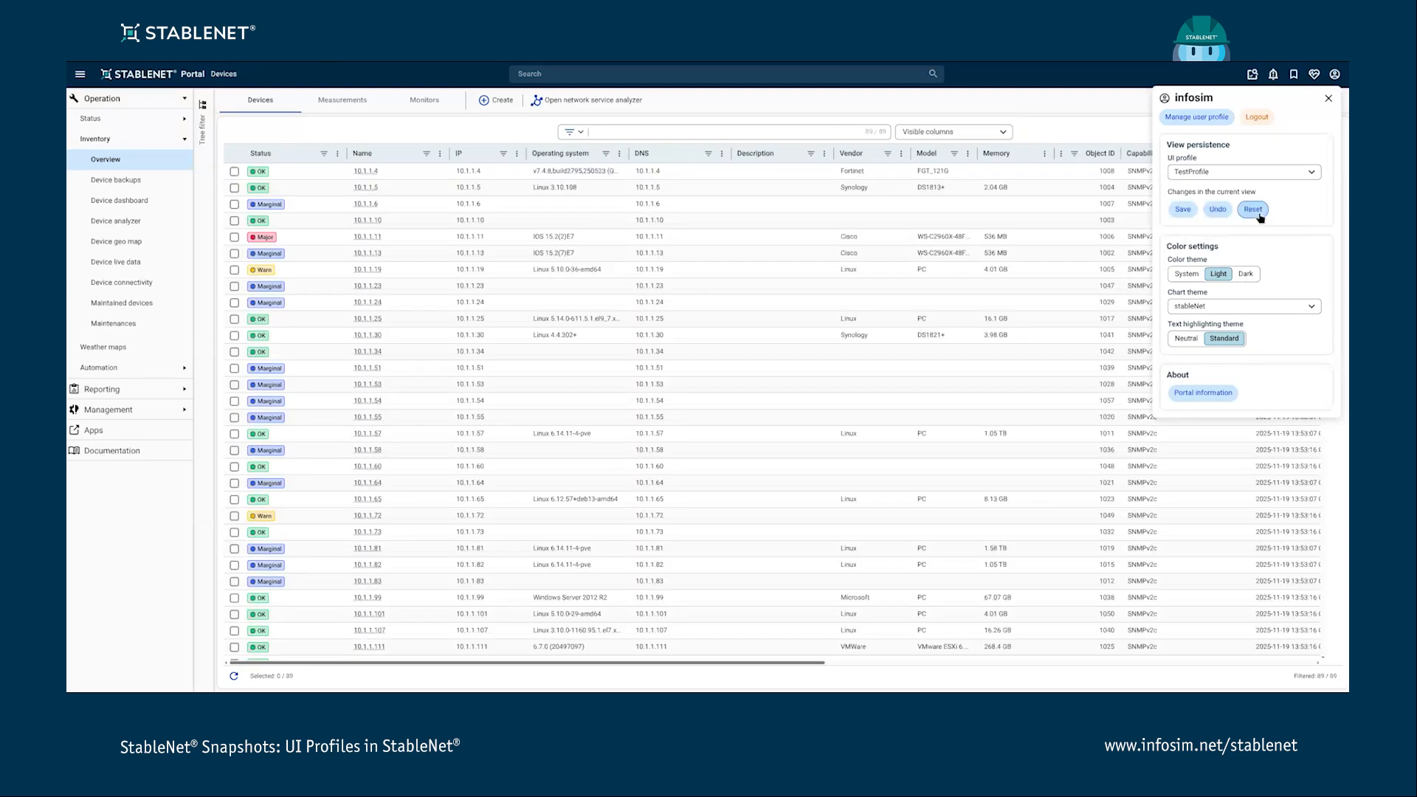
click(1183, 210)
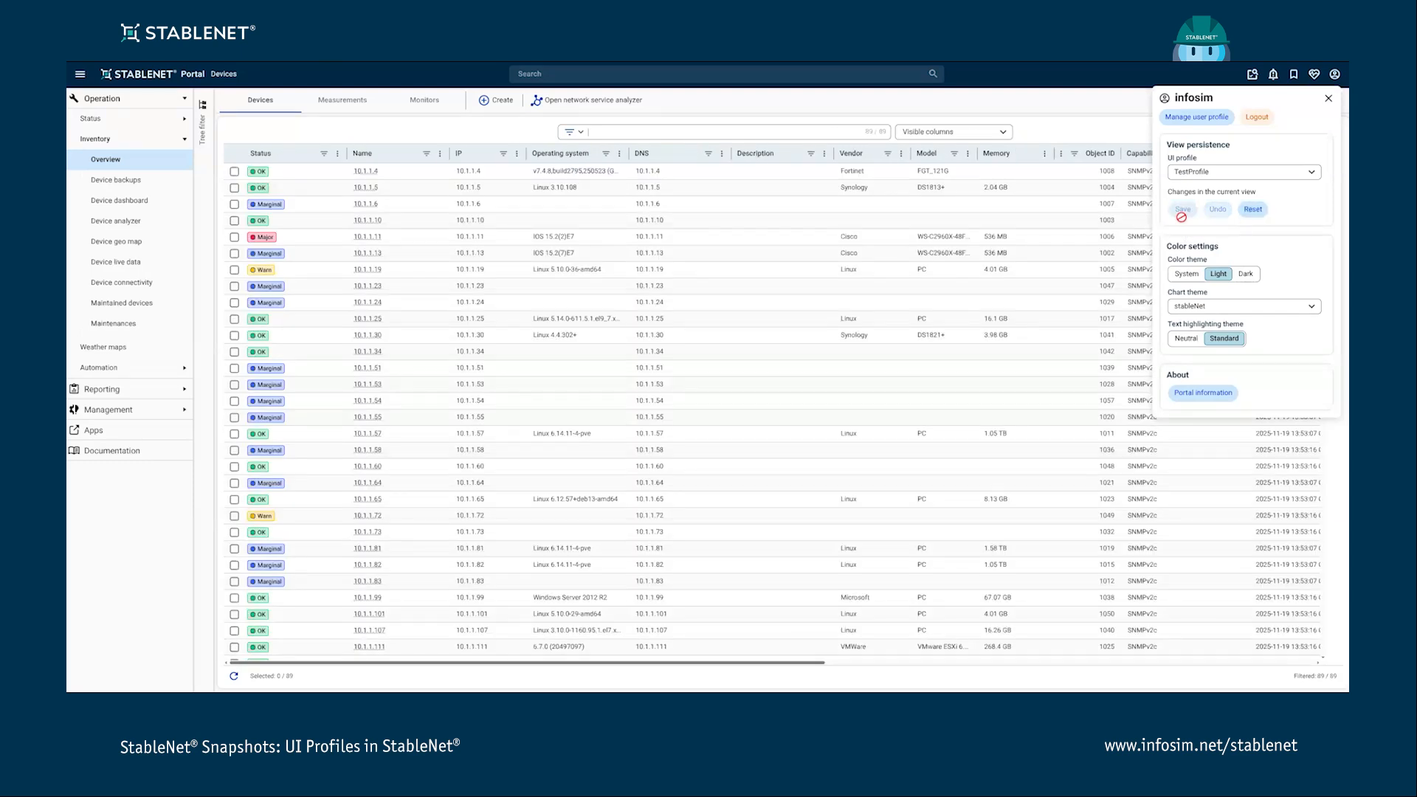
click(1328, 98)
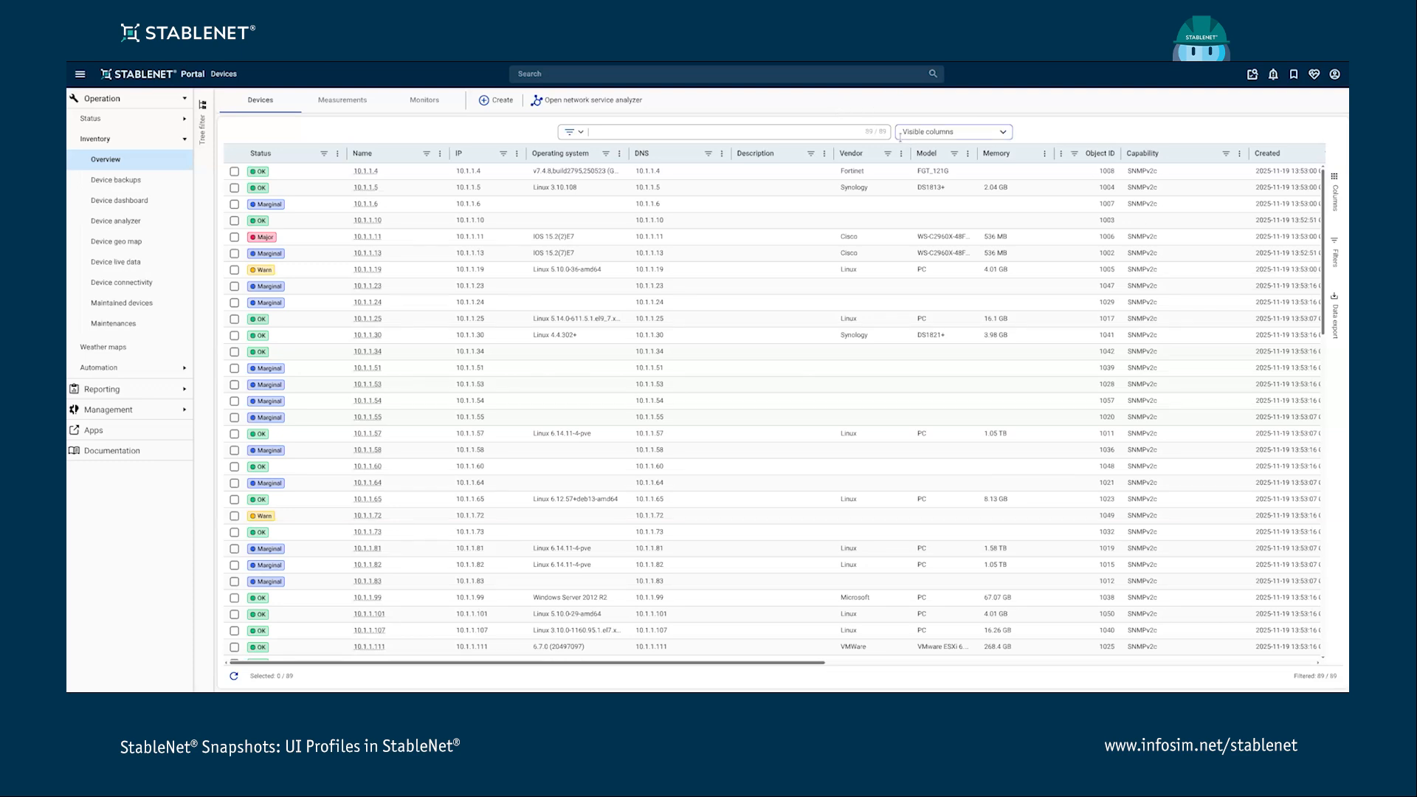
- Open the tag tree filter panel and save the view to TestProfile
click(1334, 74)
click(1068, 124)
click(203, 122)
click(1335, 73)
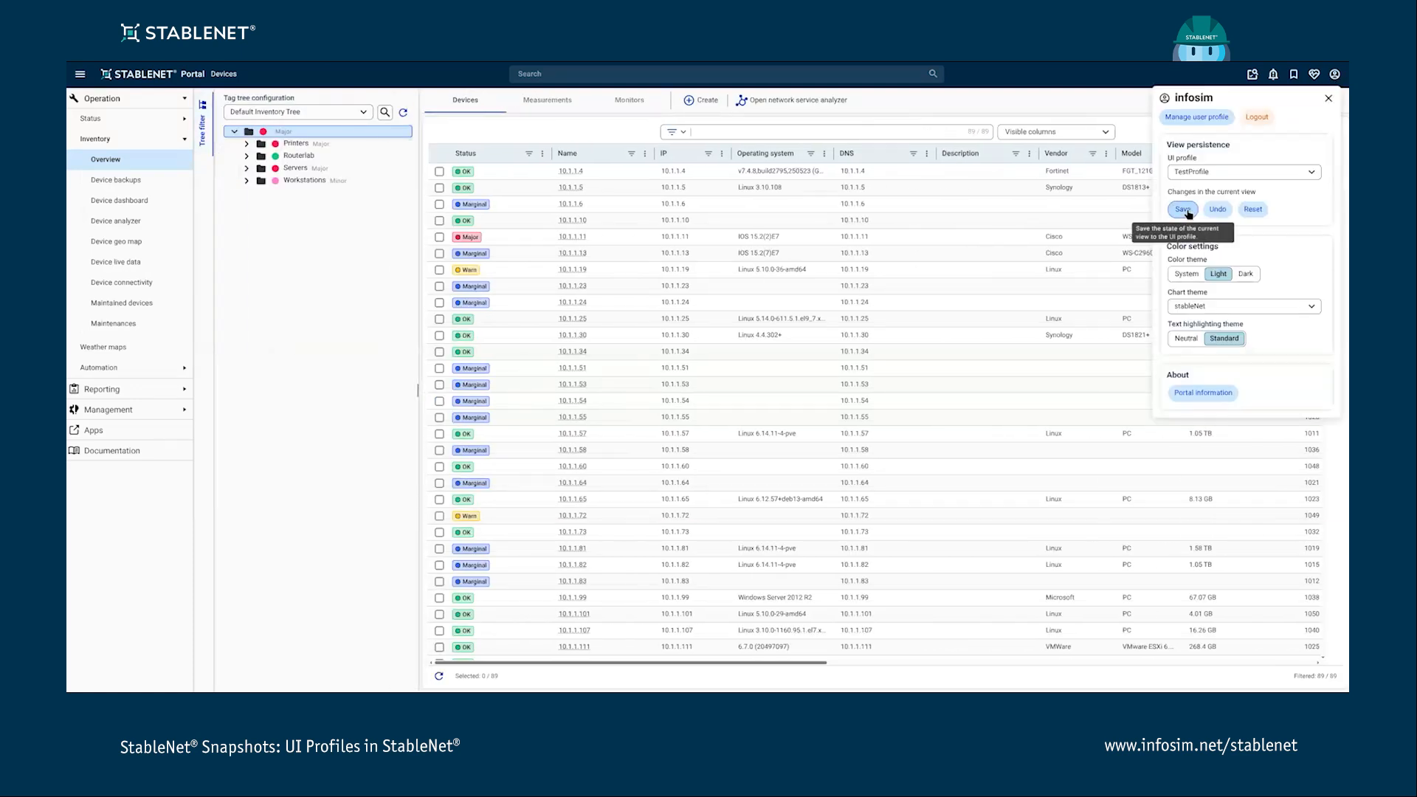
click(1183, 209)
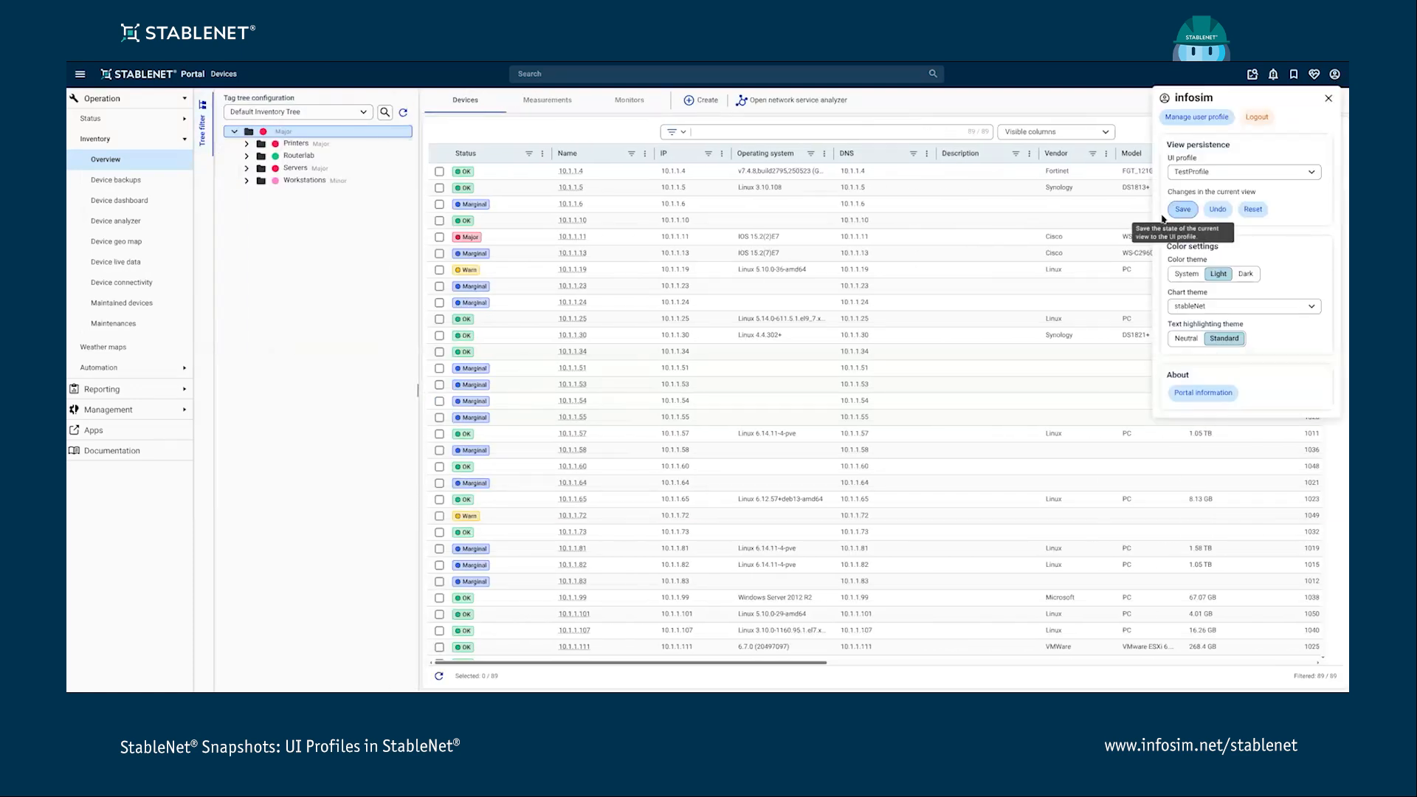
- Hide the tag tree panel, log out of the portal and close the health management dialog
click(205, 123)
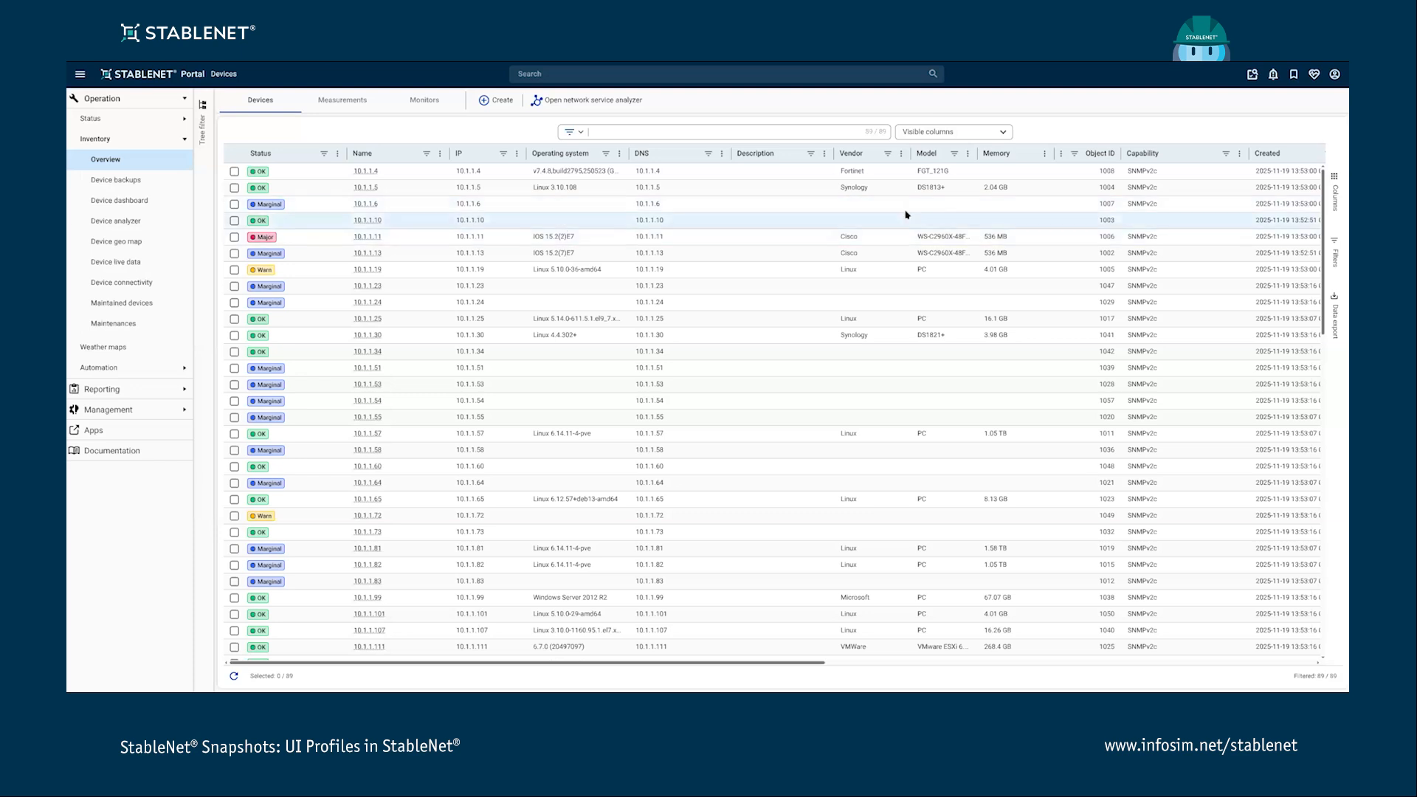
click(1334, 74)
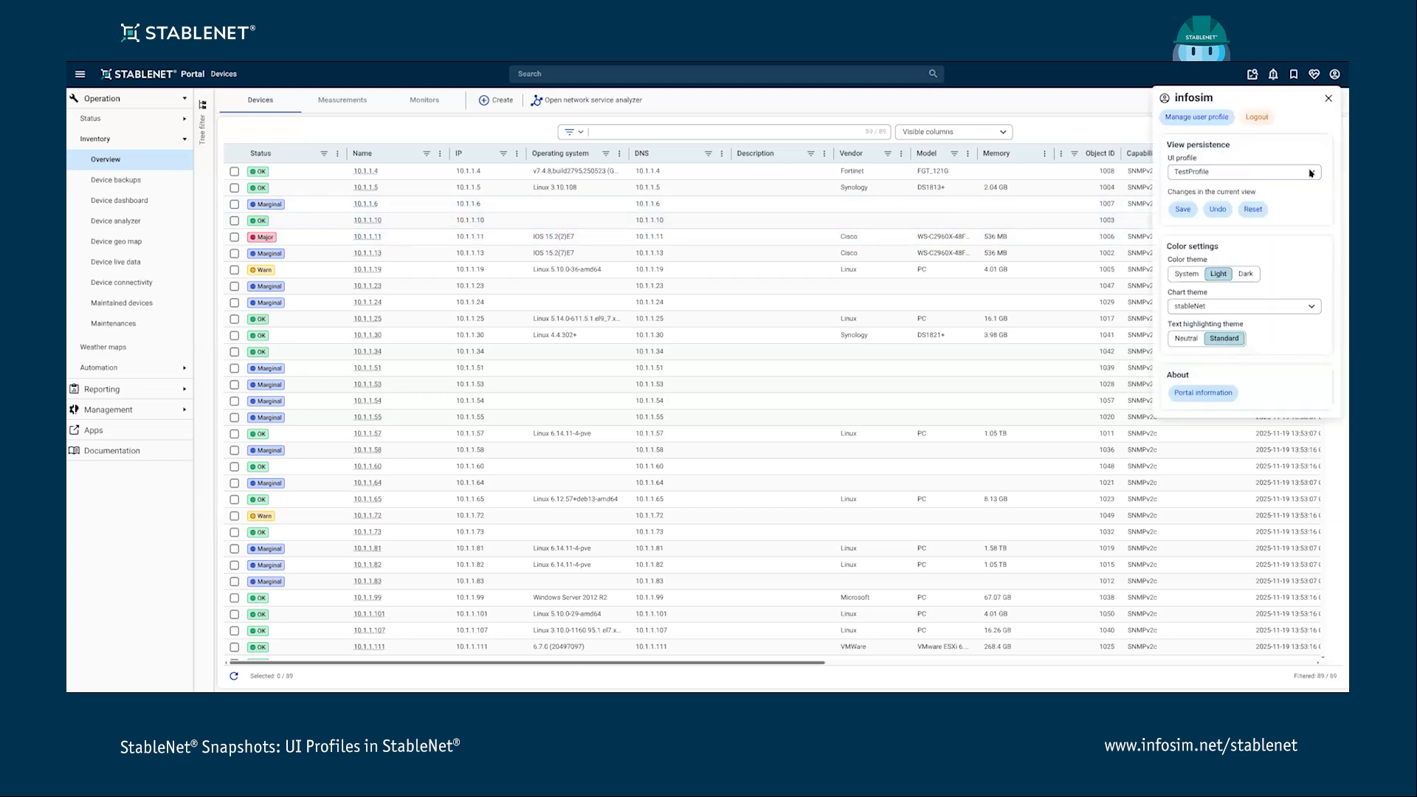
click(1257, 118)
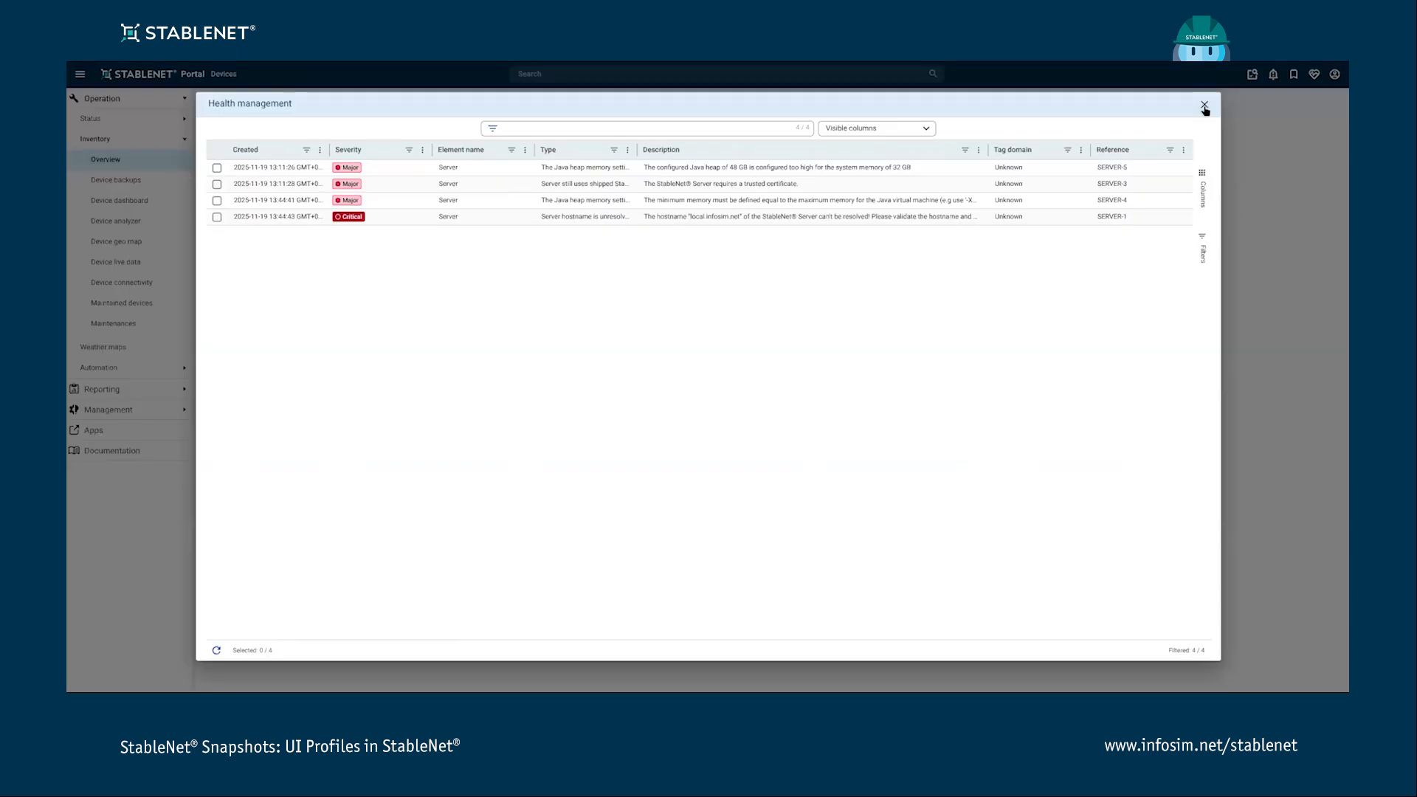
click(1202, 112)
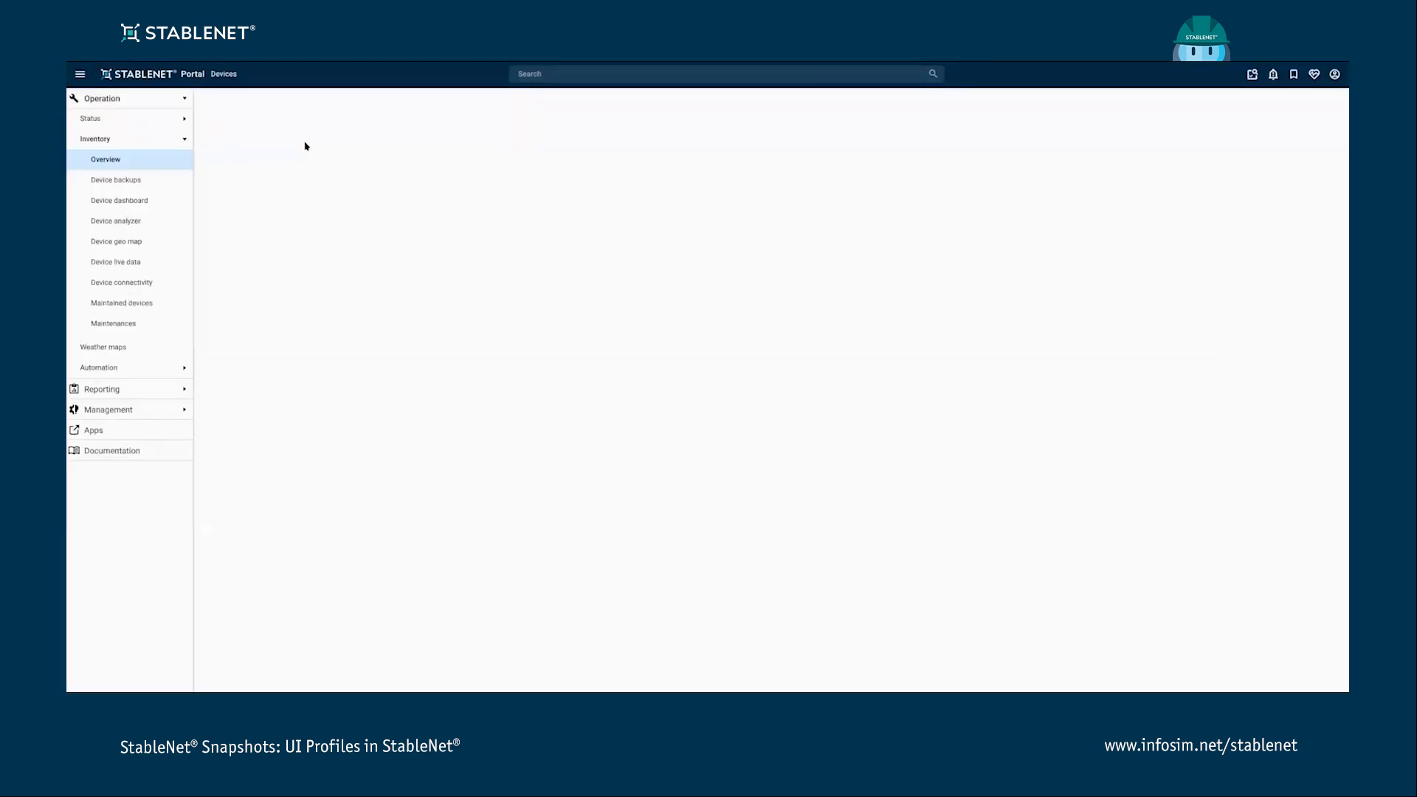
- Open the portal dashboard and switch the UI profile to Test2
click(147, 75)
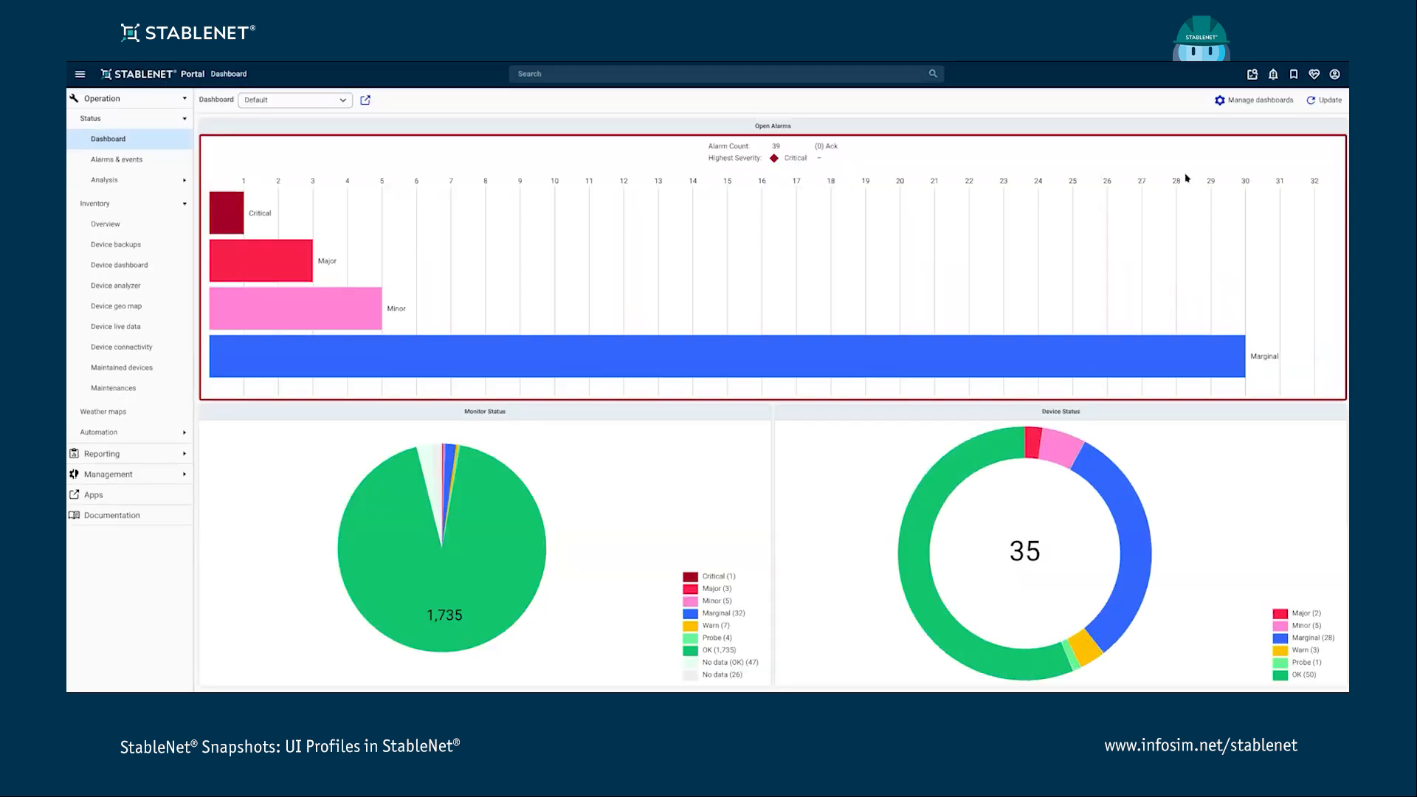
click(1334, 74)
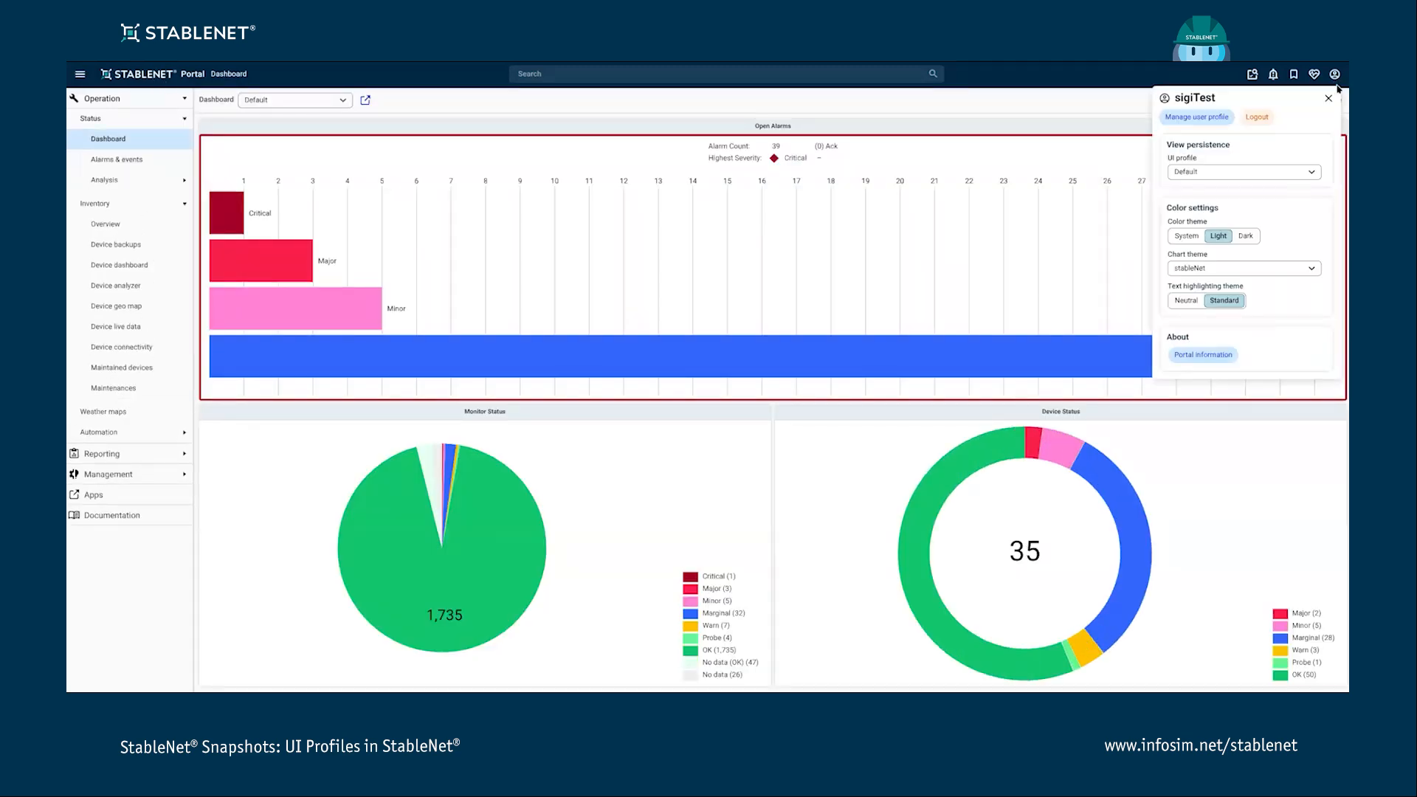
click(1314, 174)
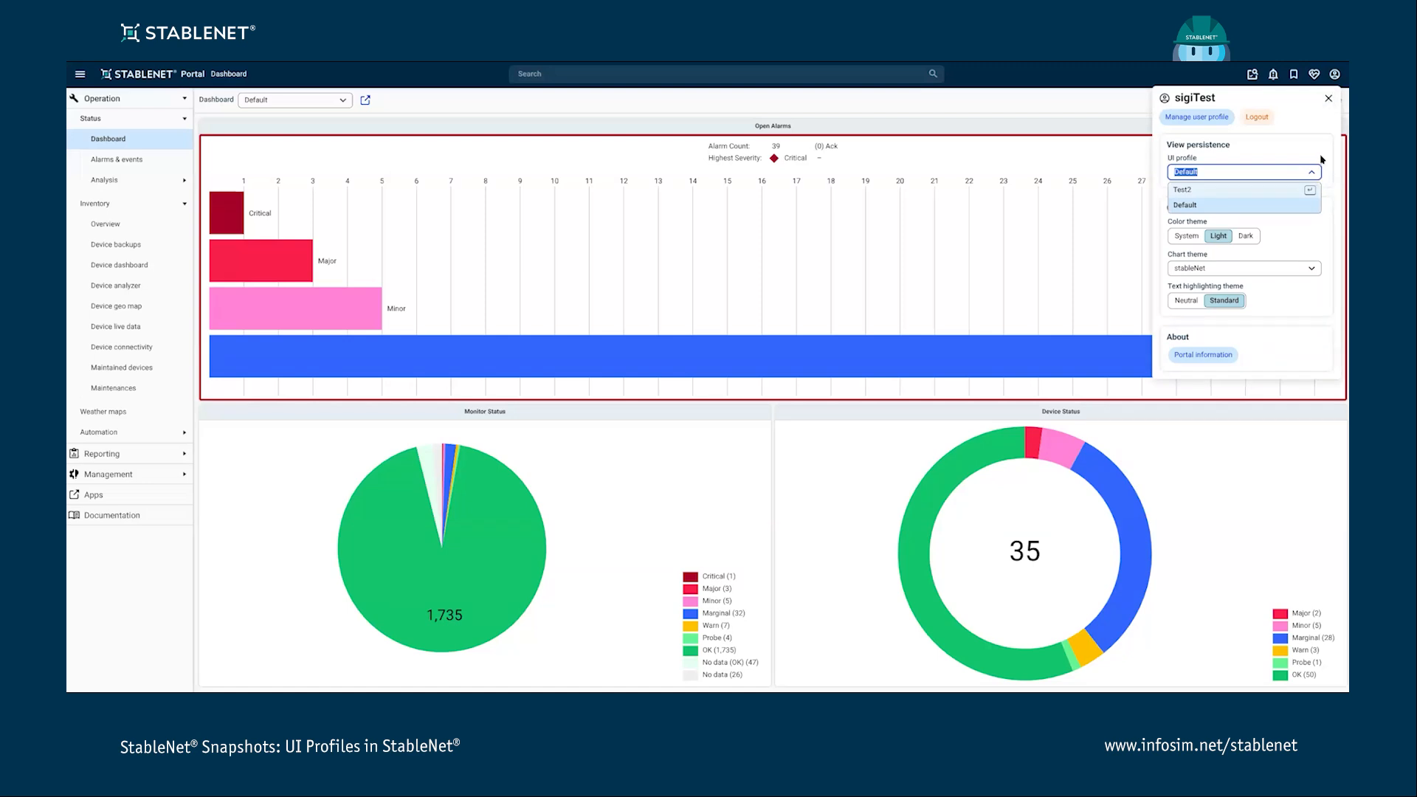
click(1211, 193)
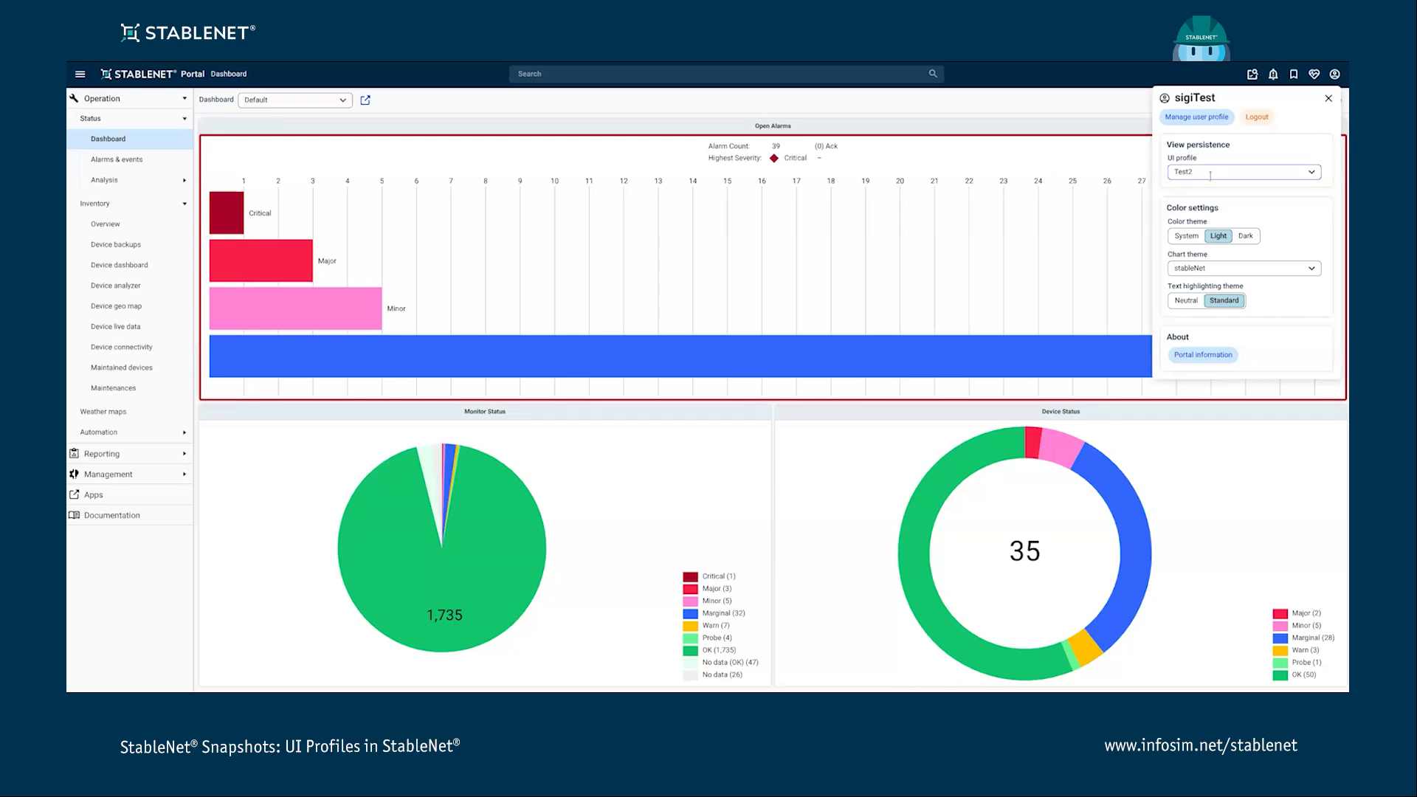
- Close the user panel and log out of the portal
click(1329, 99)
click(1334, 74)
click(1257, 117)
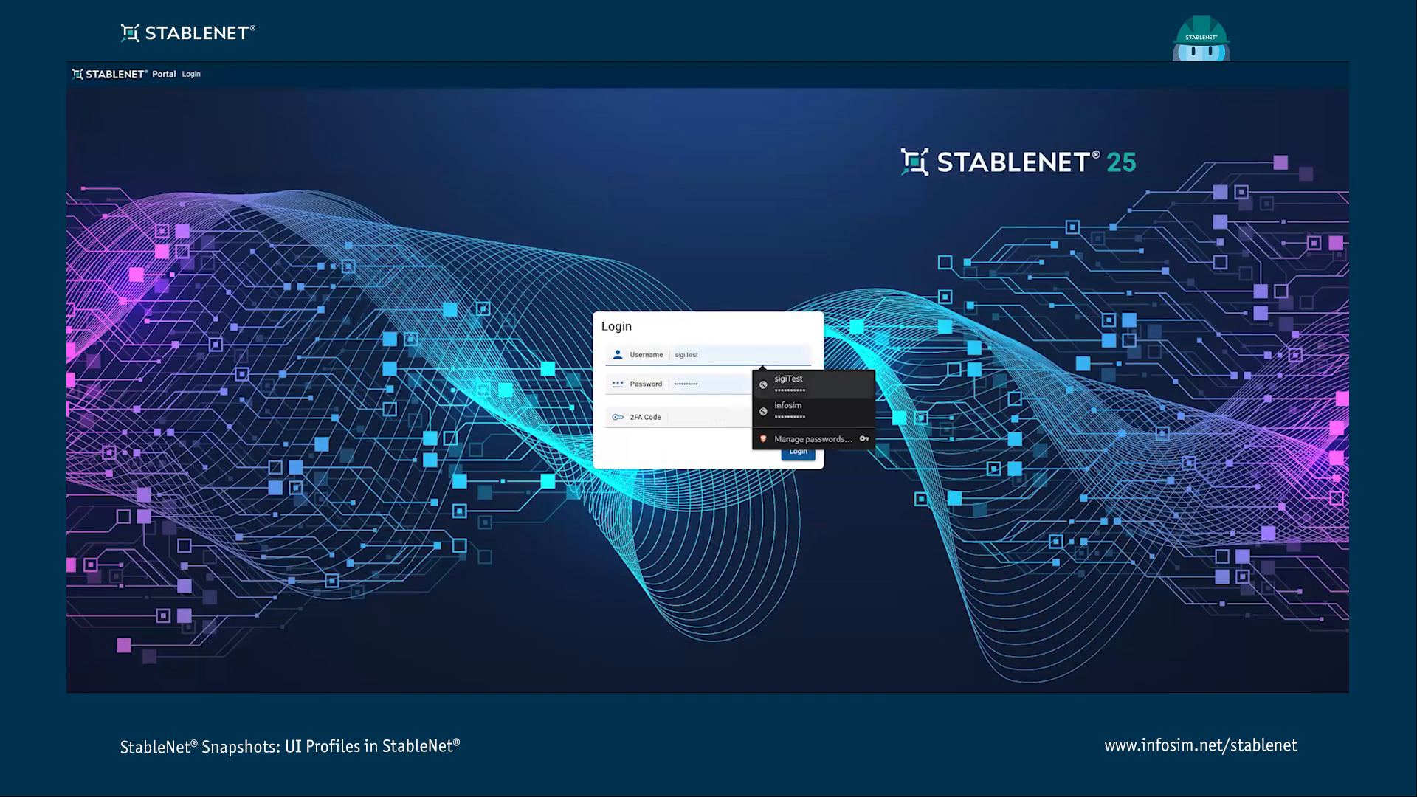
- Log in to the portal with the user's credentials and close the health management dialog
click(793, 408)
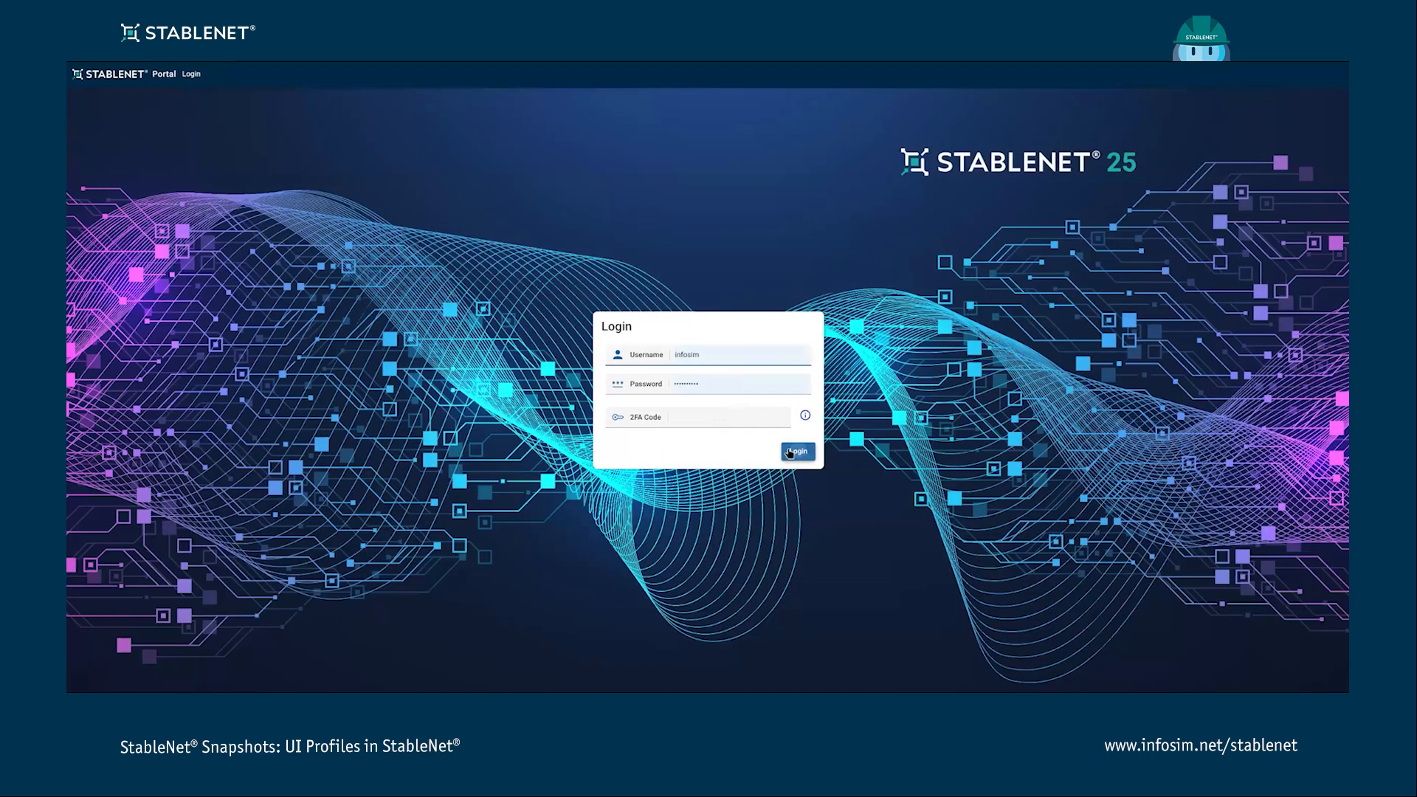
click(794, 453)
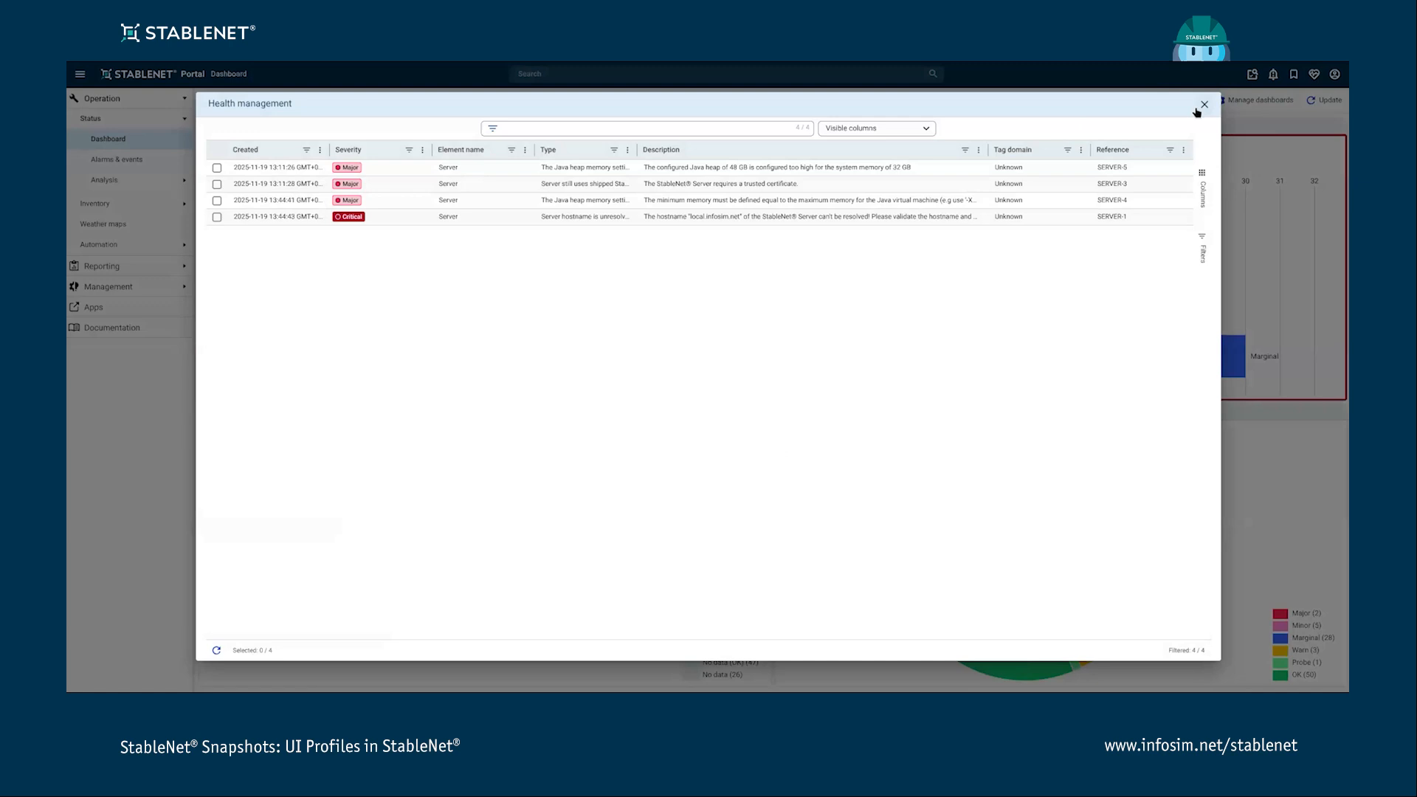
click(1205, 105)
- Open the device inventory overview and switch the device table's row filter to Tag Filter mode
click(96, 203)
click(107, 224)
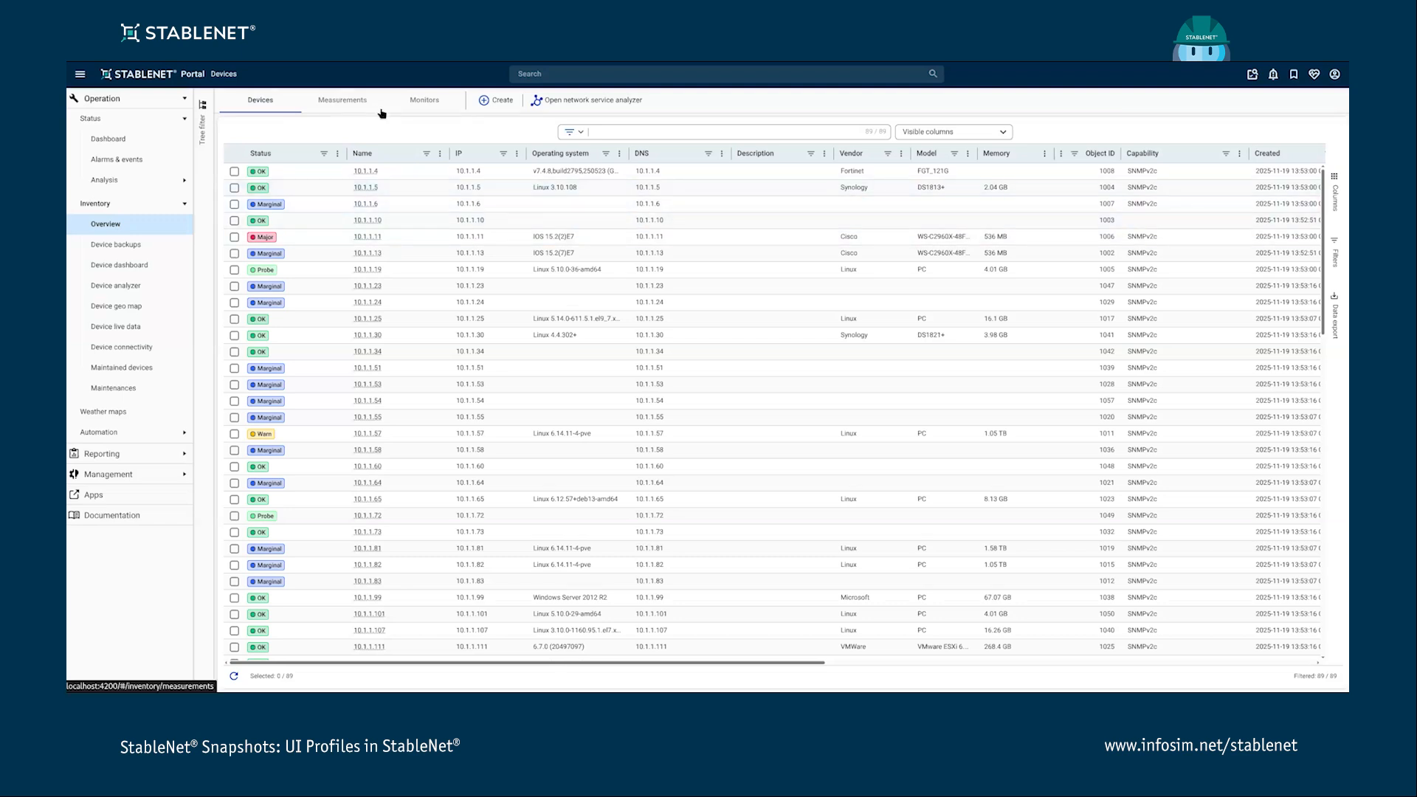
click(624, 131)
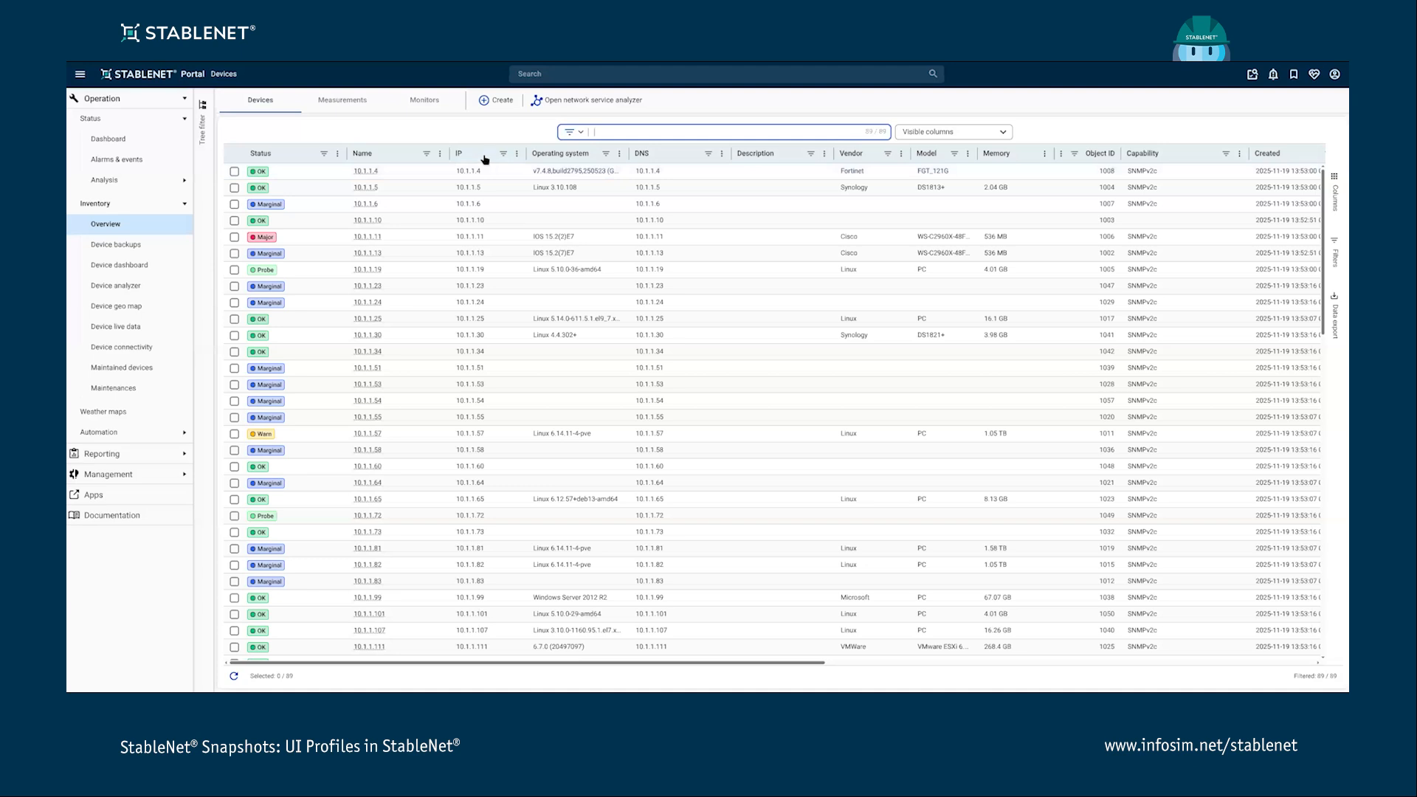
click(575, 133)
click(591, 166)
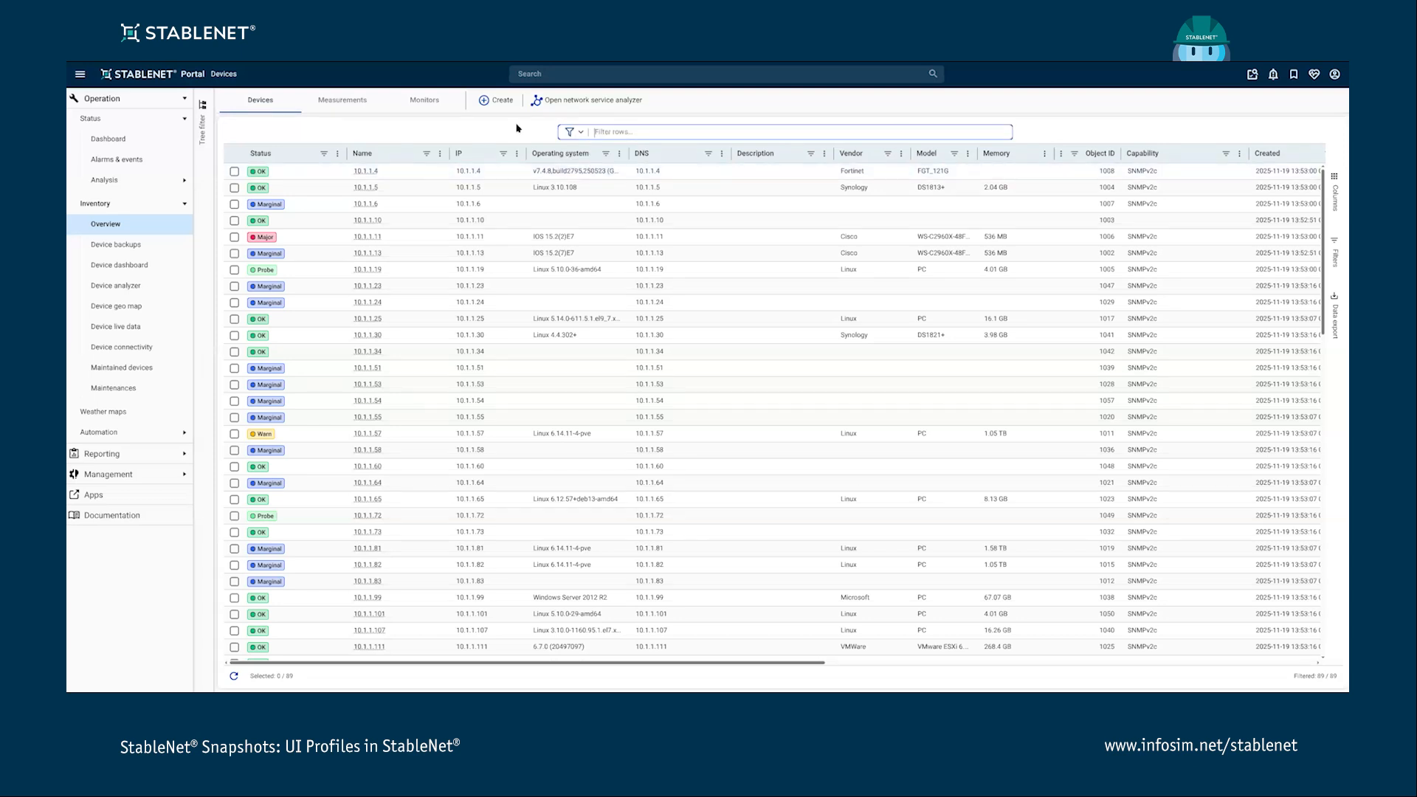
- Filter the device table by the tag Device Vendor for Cisco, then clear the filter
click(629, 130)
text(devi)
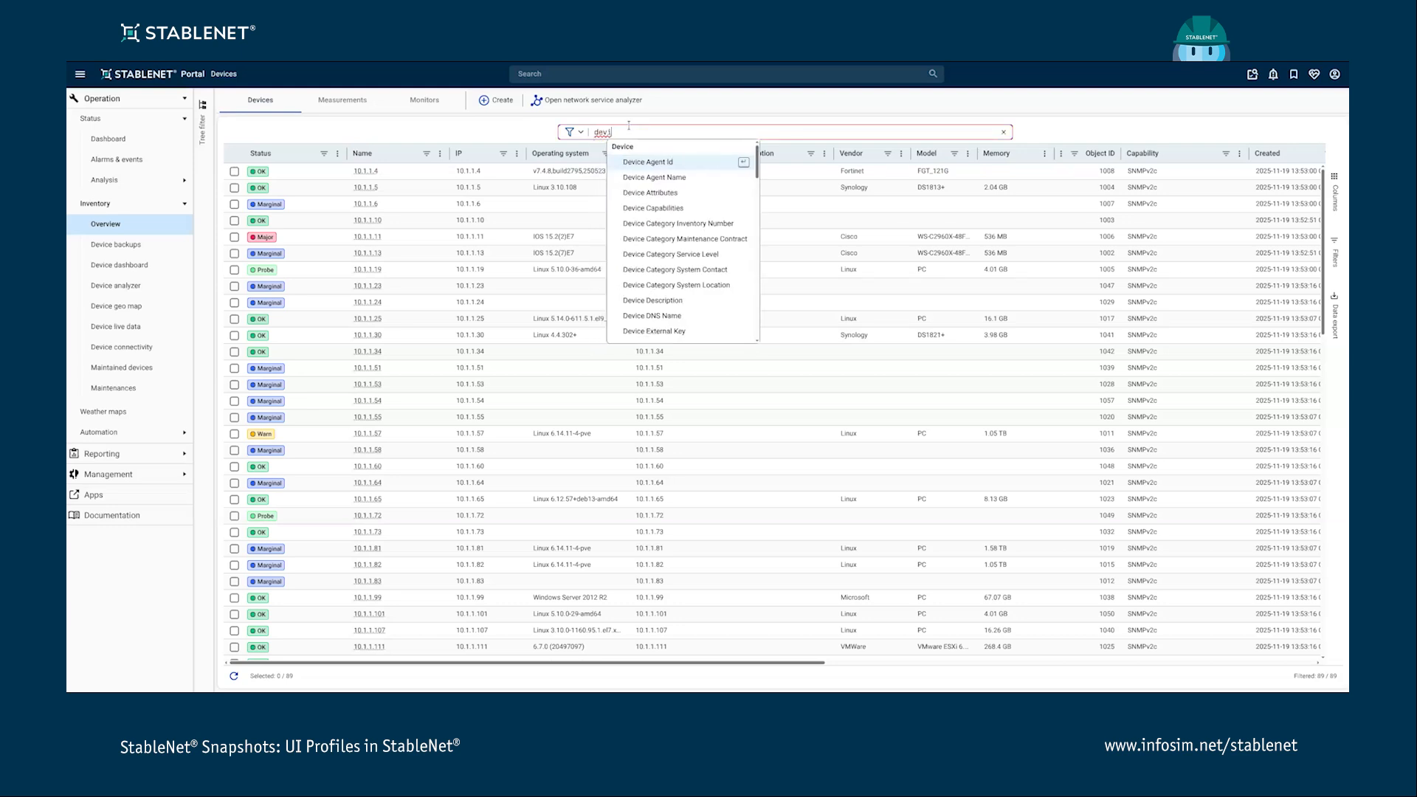
text(ce)
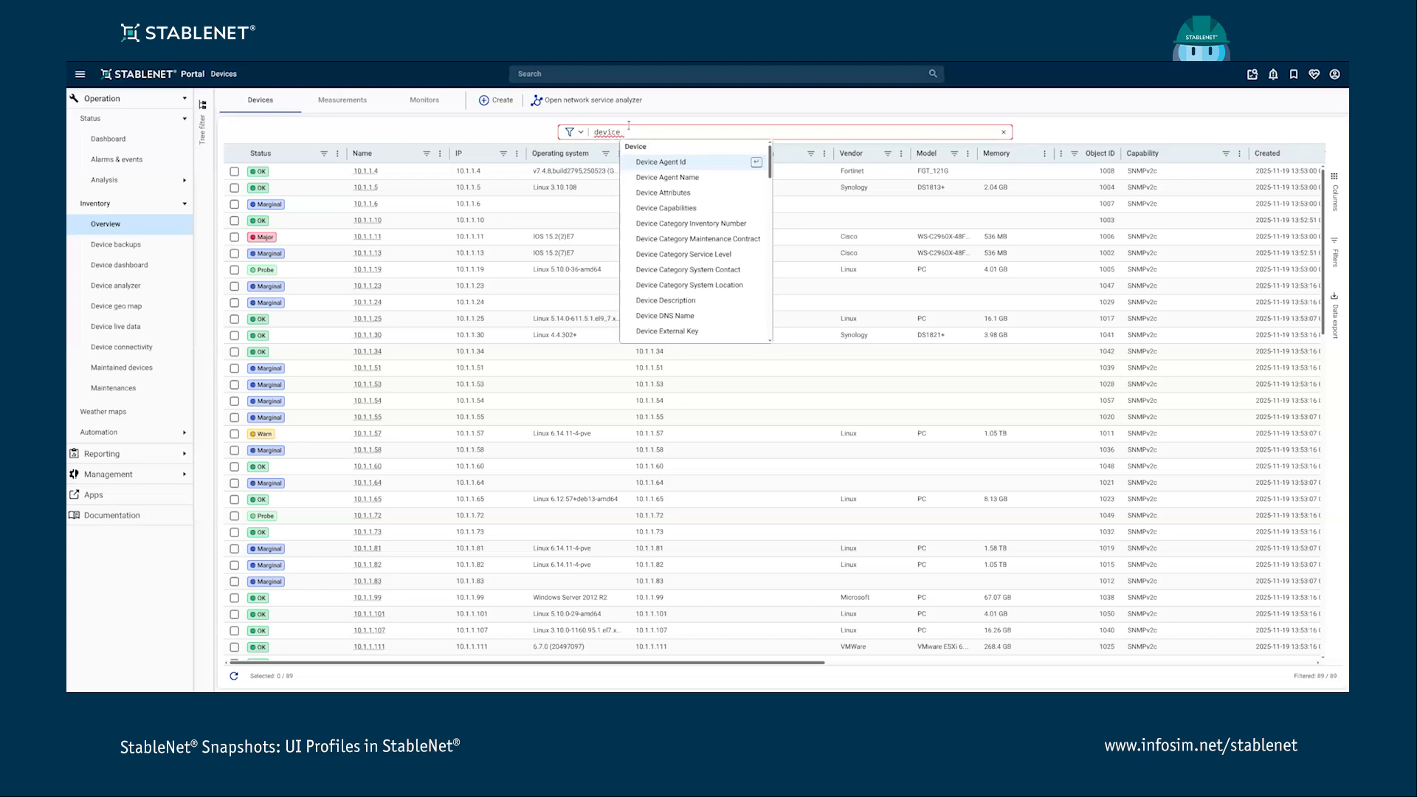
text( vend)
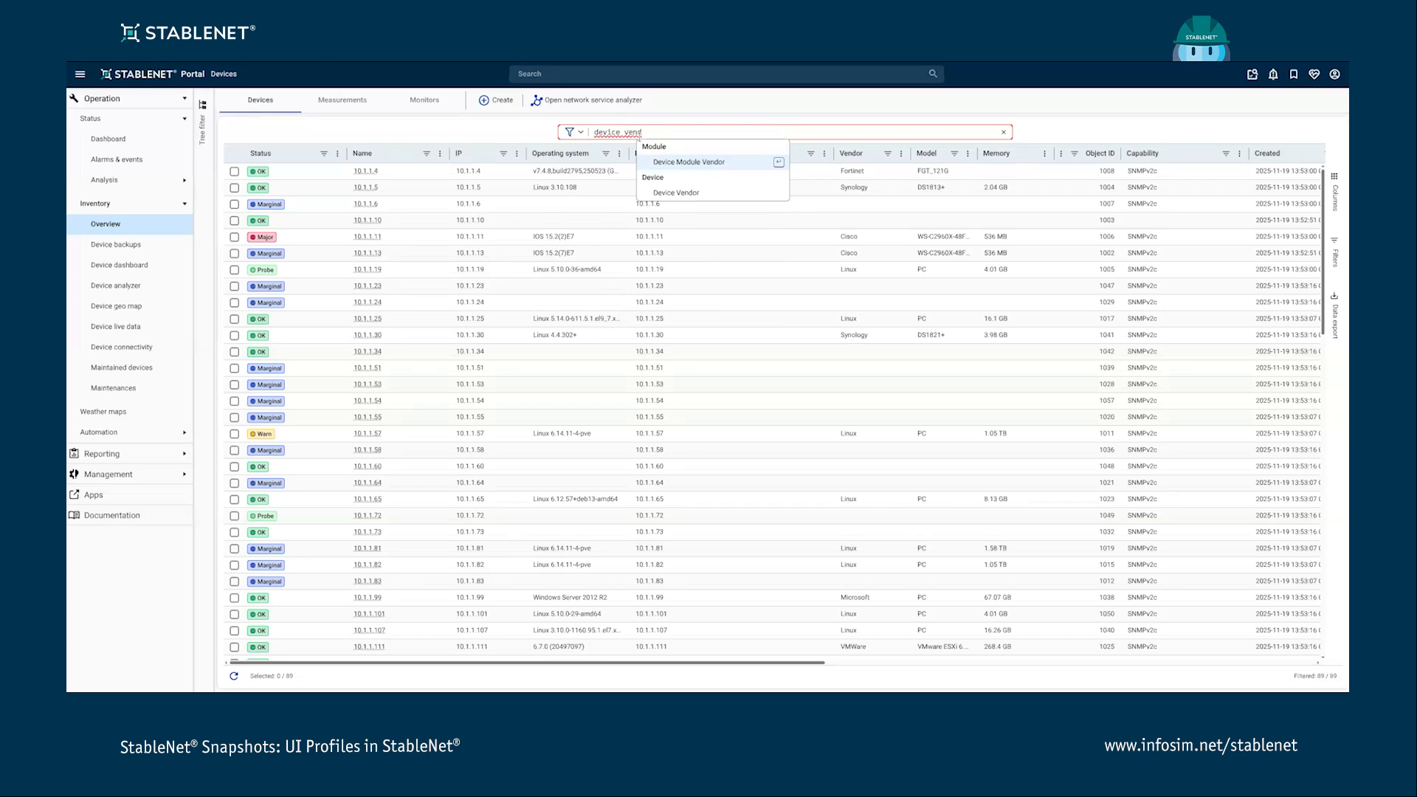
click(683, 193)
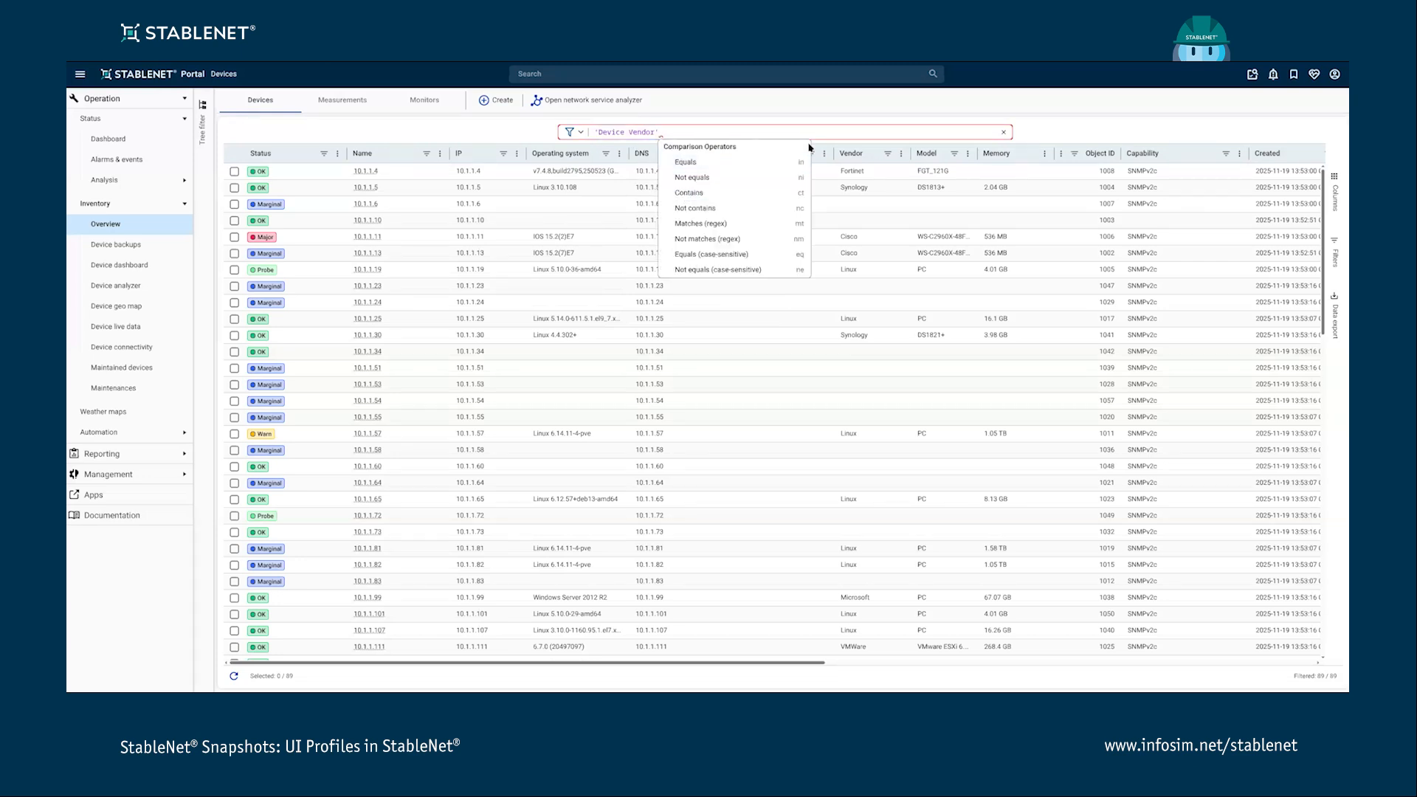
click(711, 163)
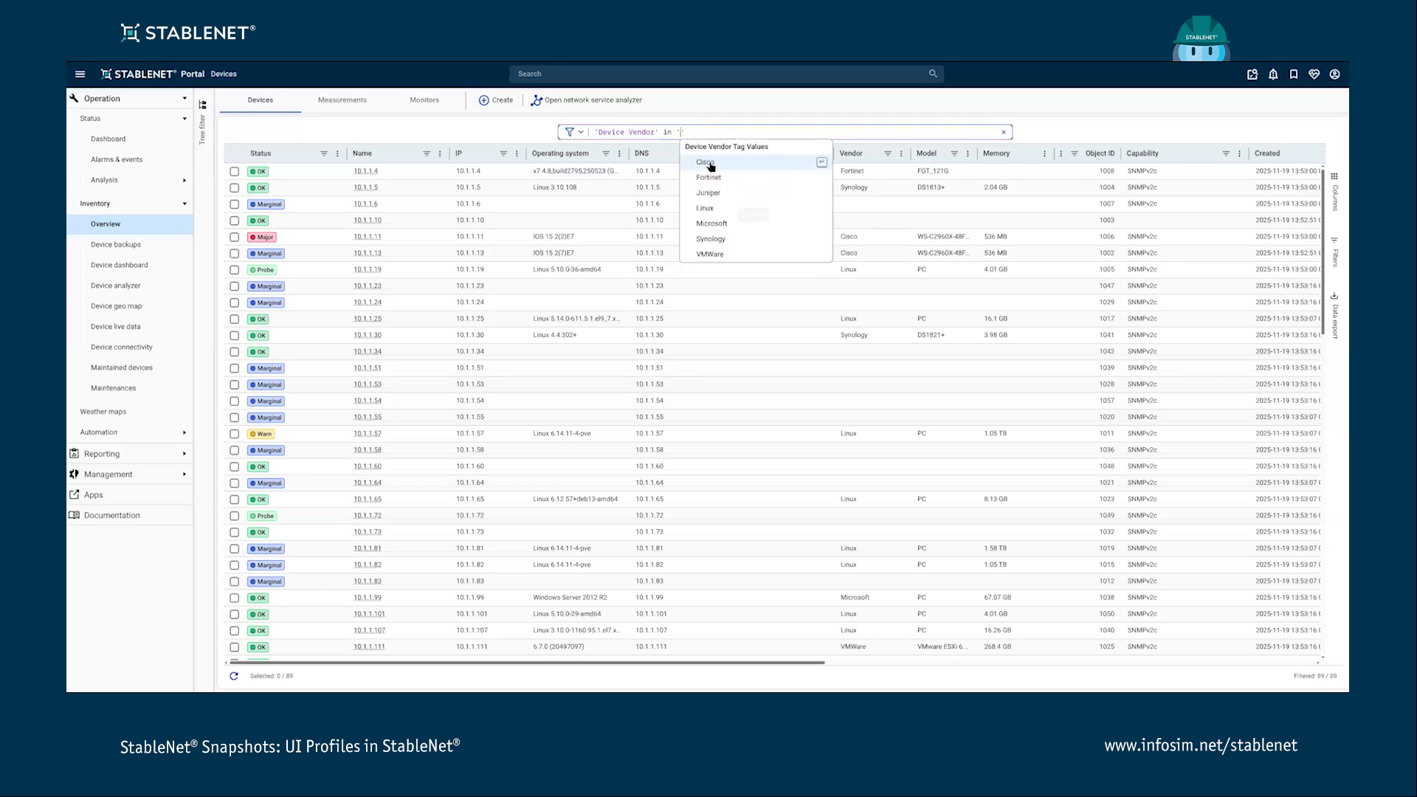
click(710, 162)
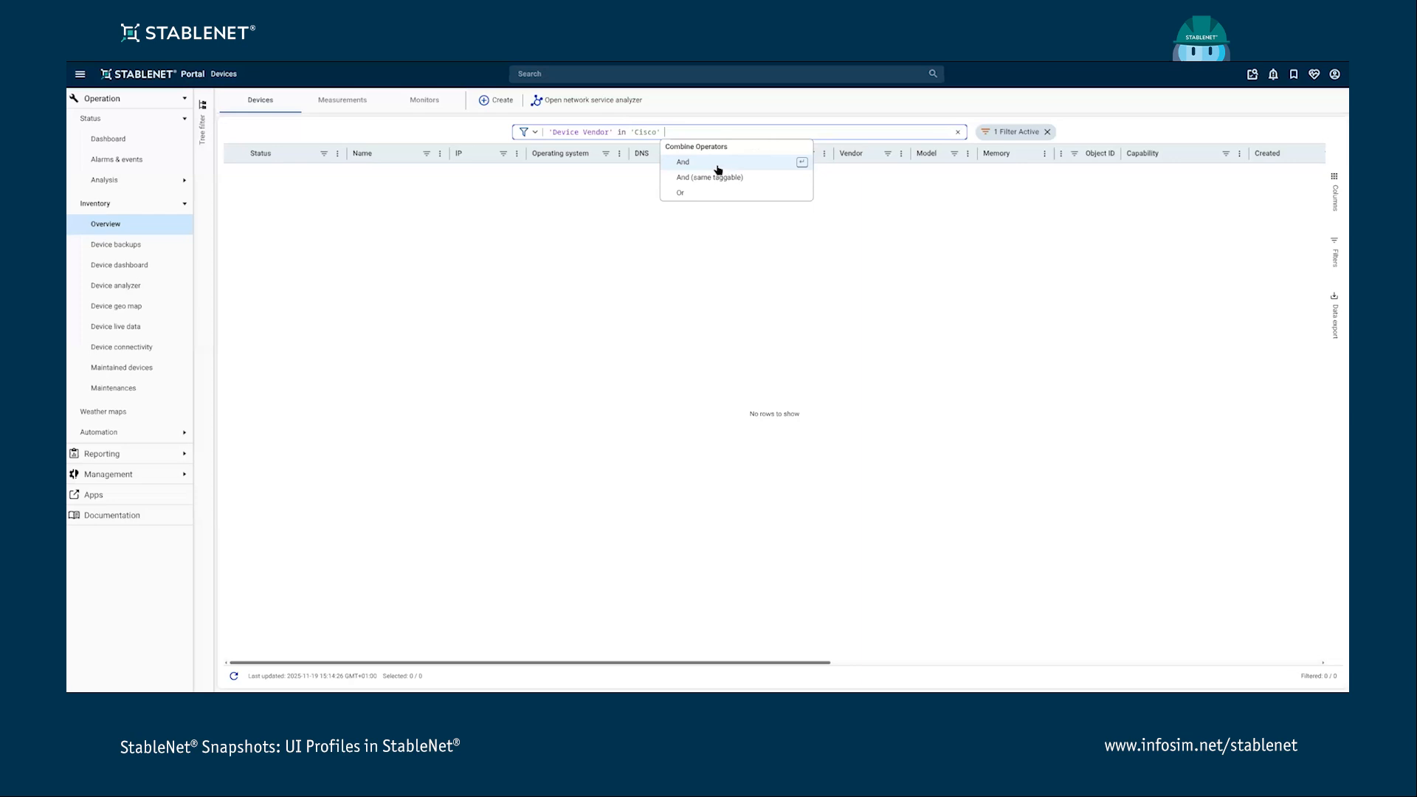
click(958, 132)
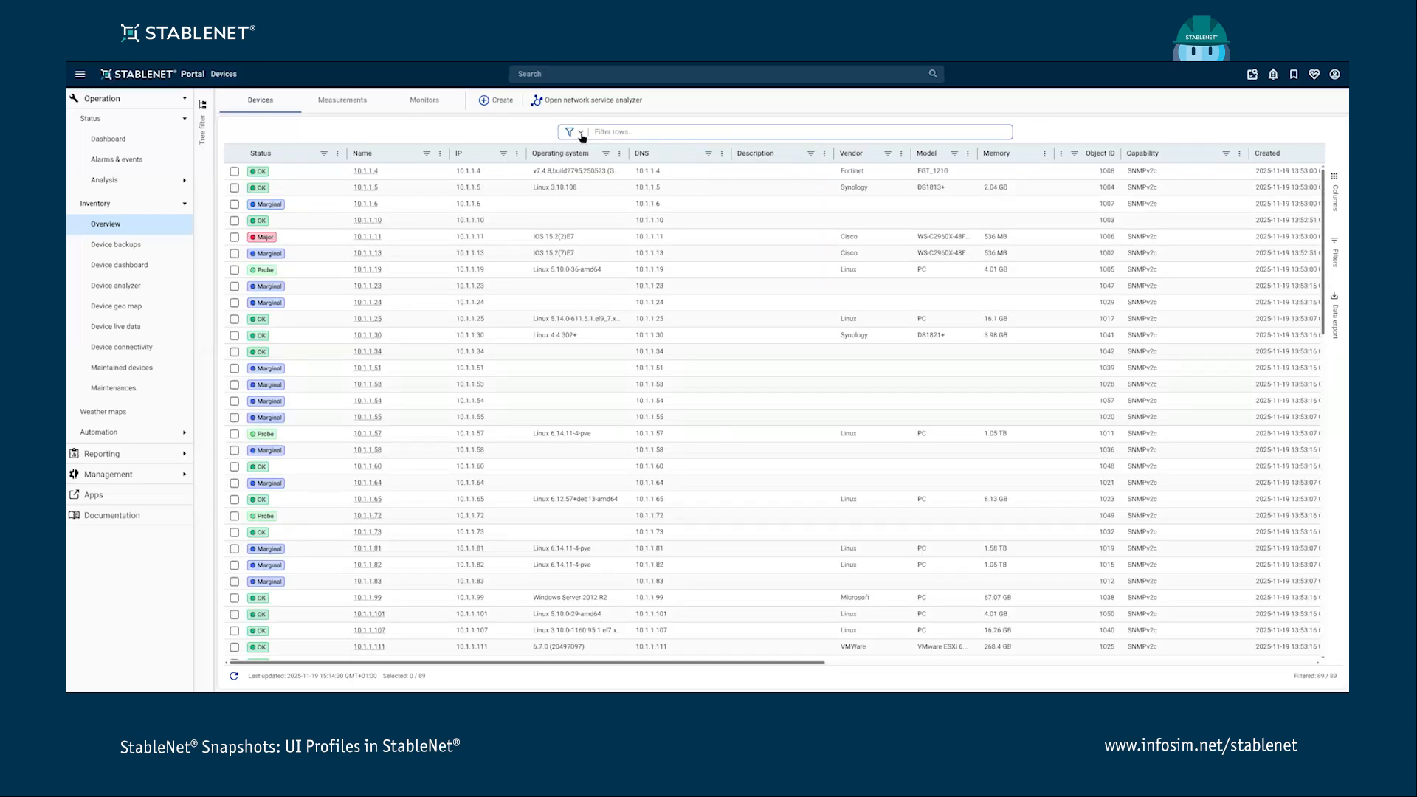
- Save the current device table view to the UI profile from the user panel and close the panel
click(1334, 74)
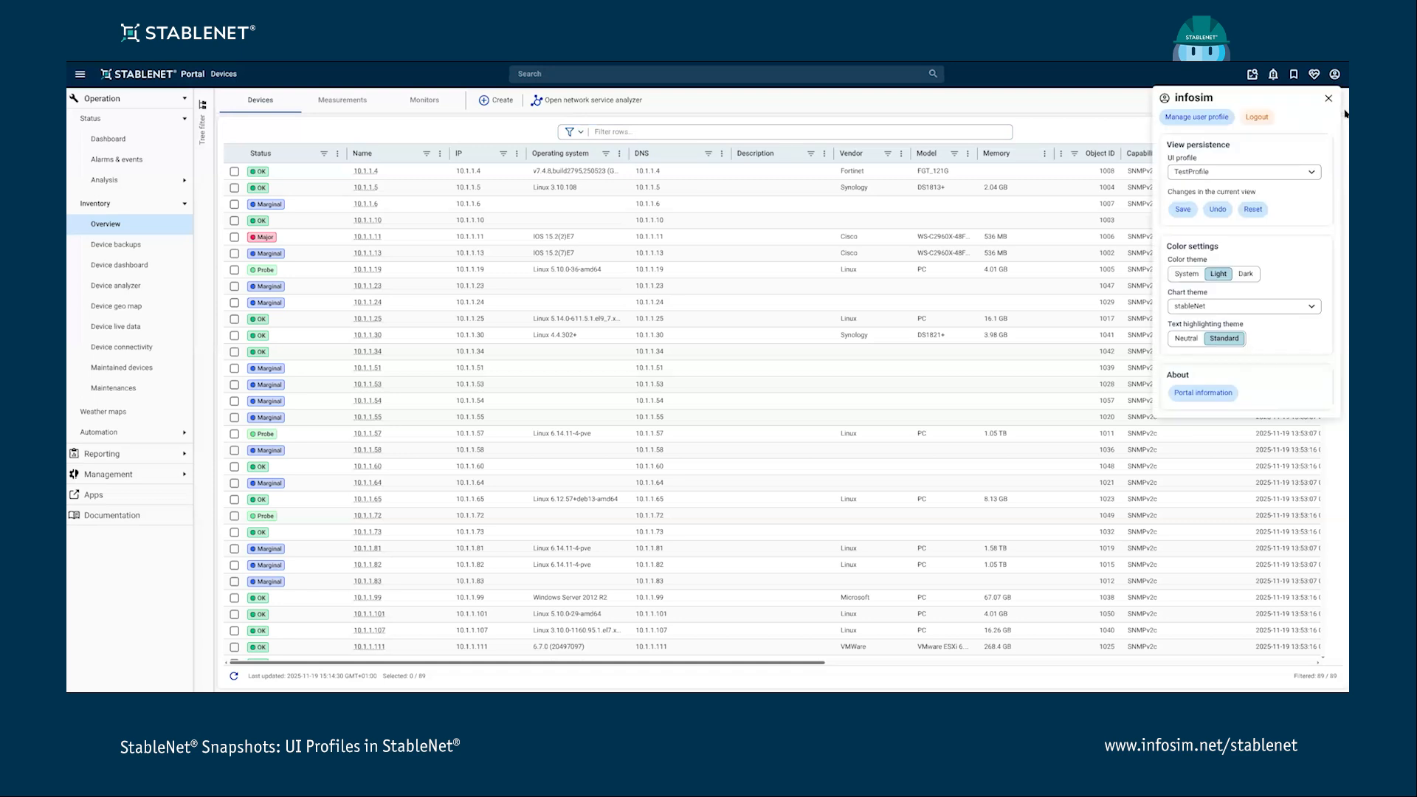
click(1185, 209)
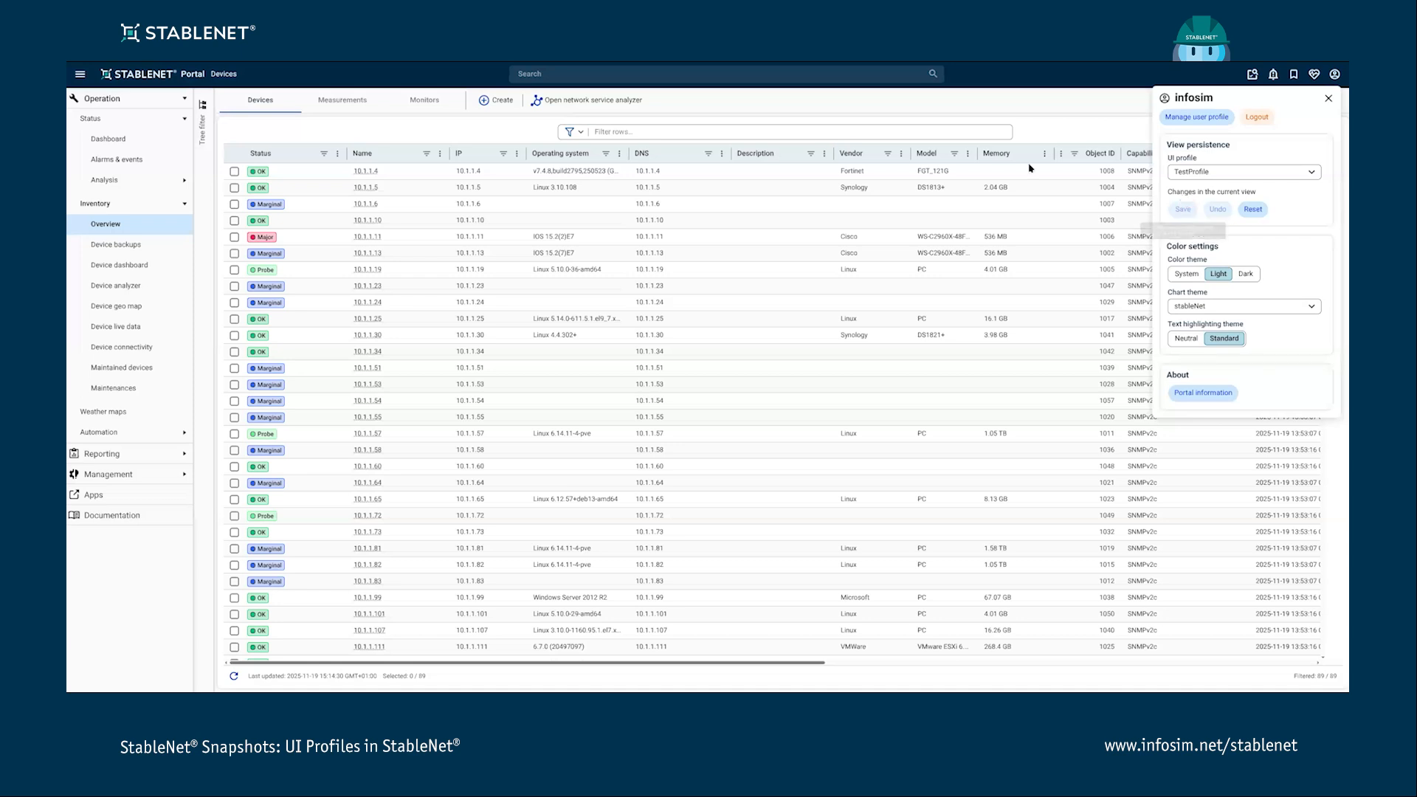
click(896, 110)
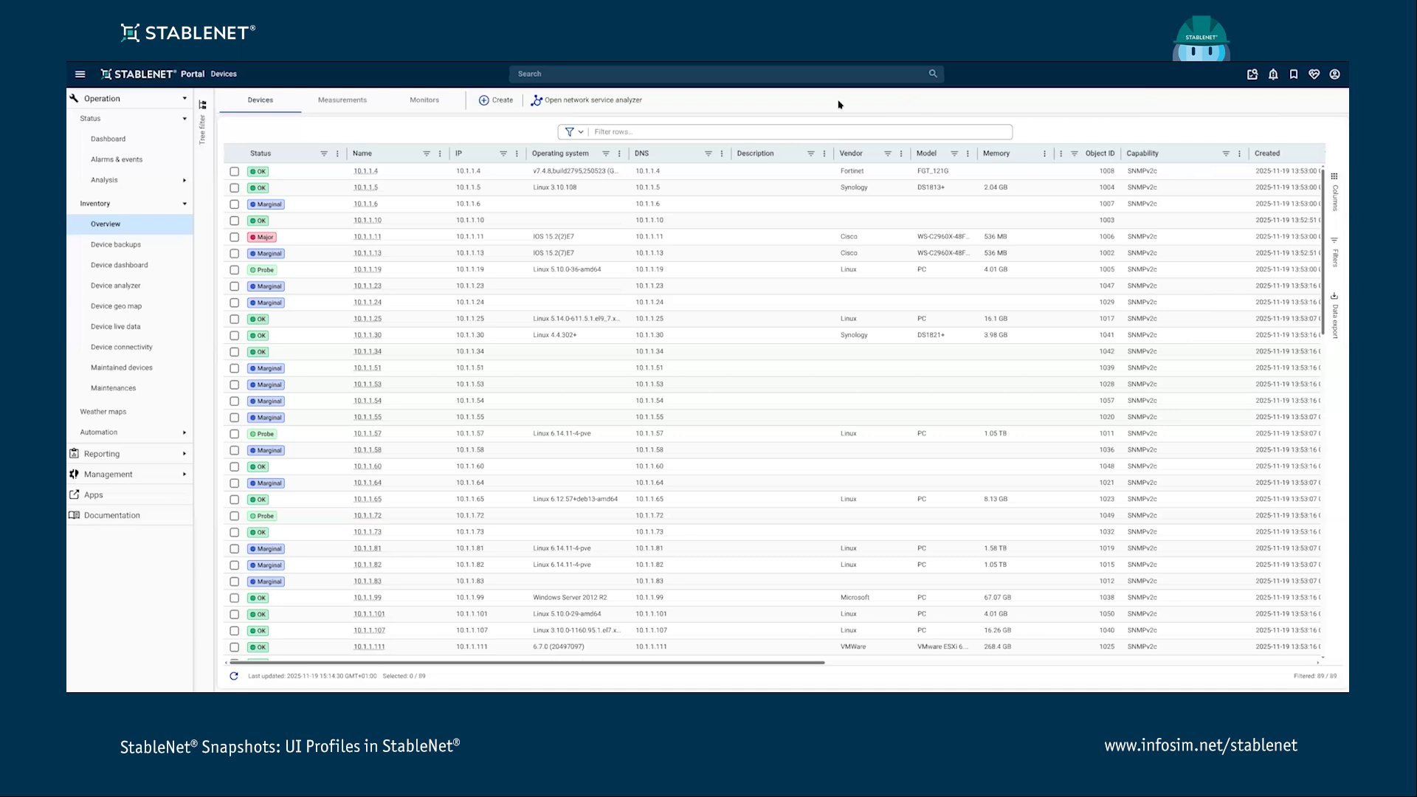
- Set the row filter to Tag Filter mode and limit the visible columns to Status and Name only
click(576, 131)
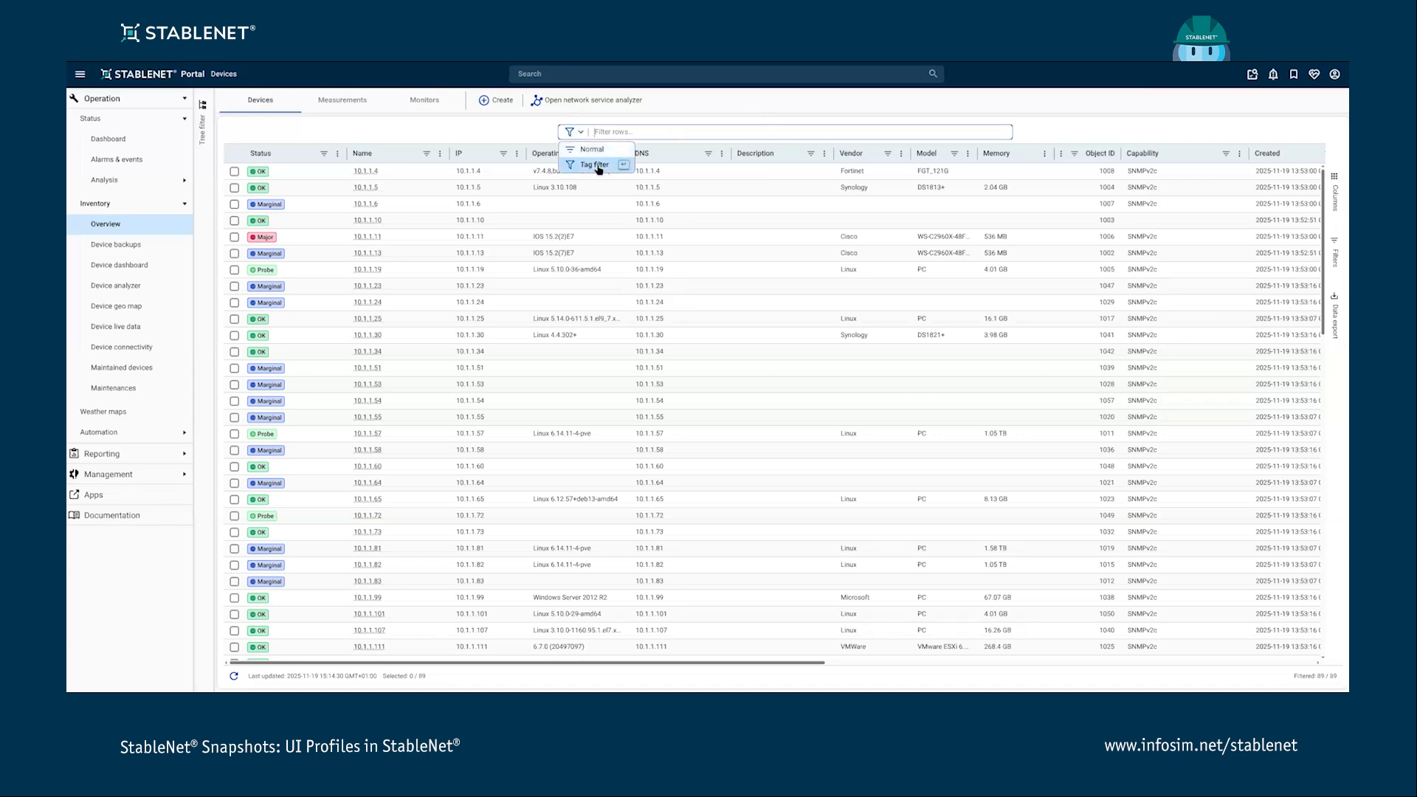
click(595, 165)
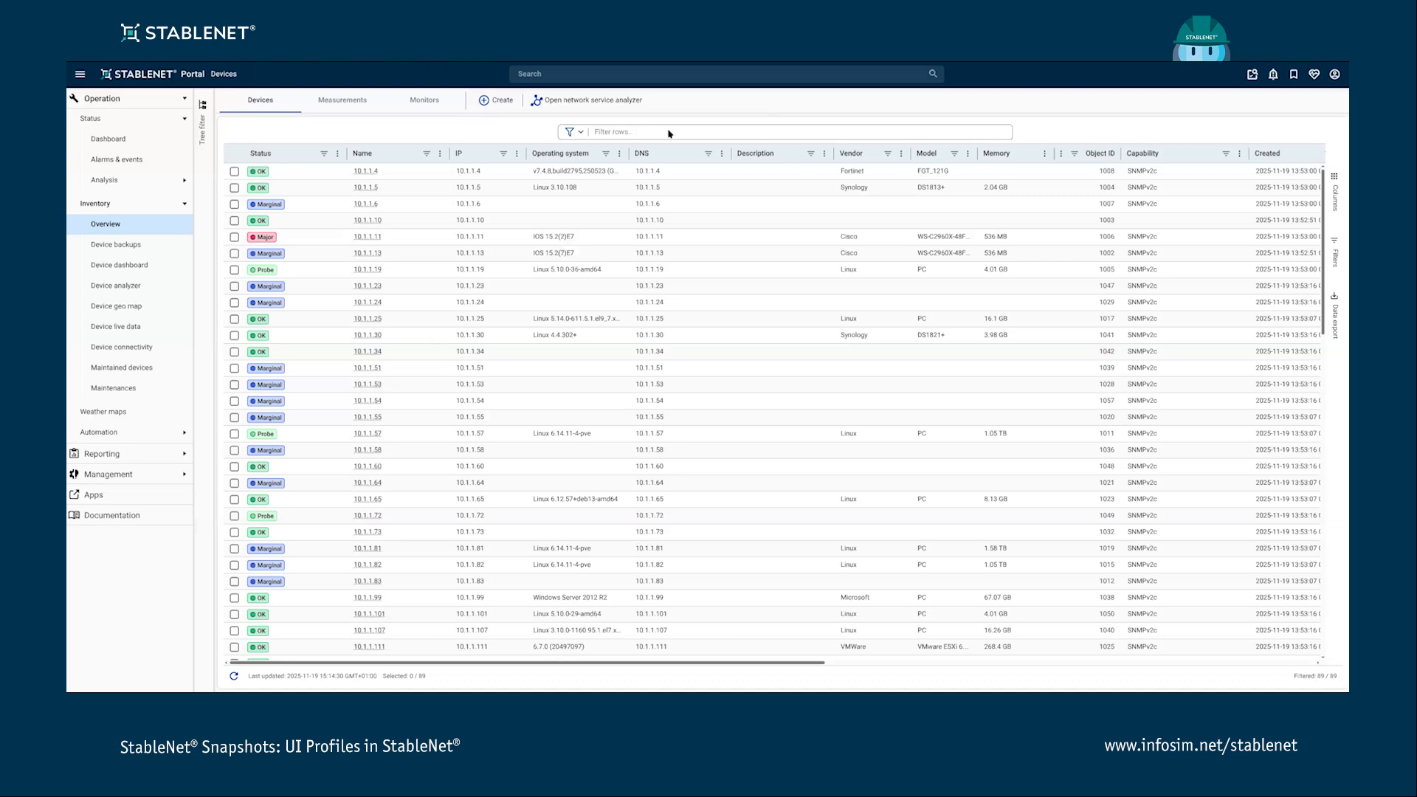
click(1334, 197)
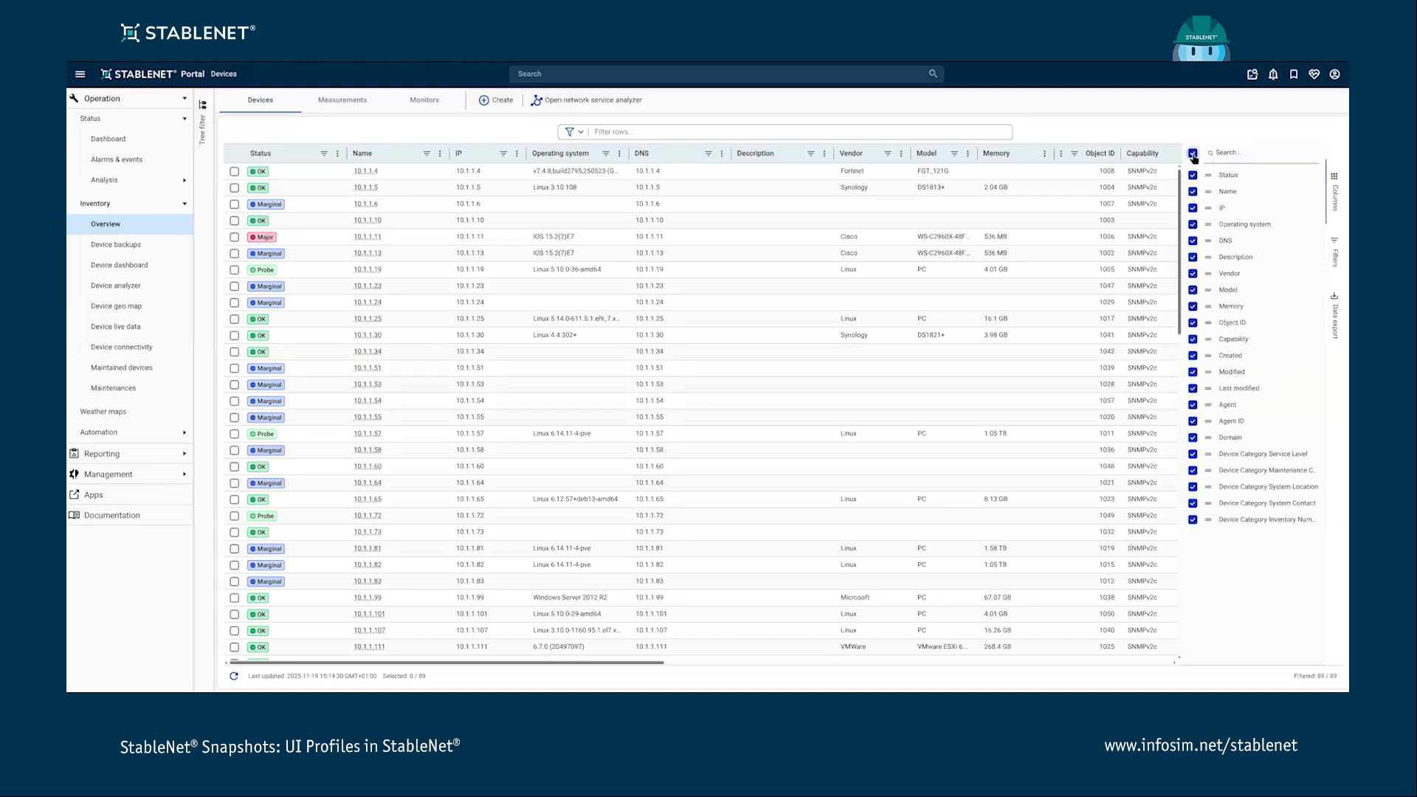
click(1193, 153)
click(1192, 175)
click(1192, 191)
click(1337, 193)
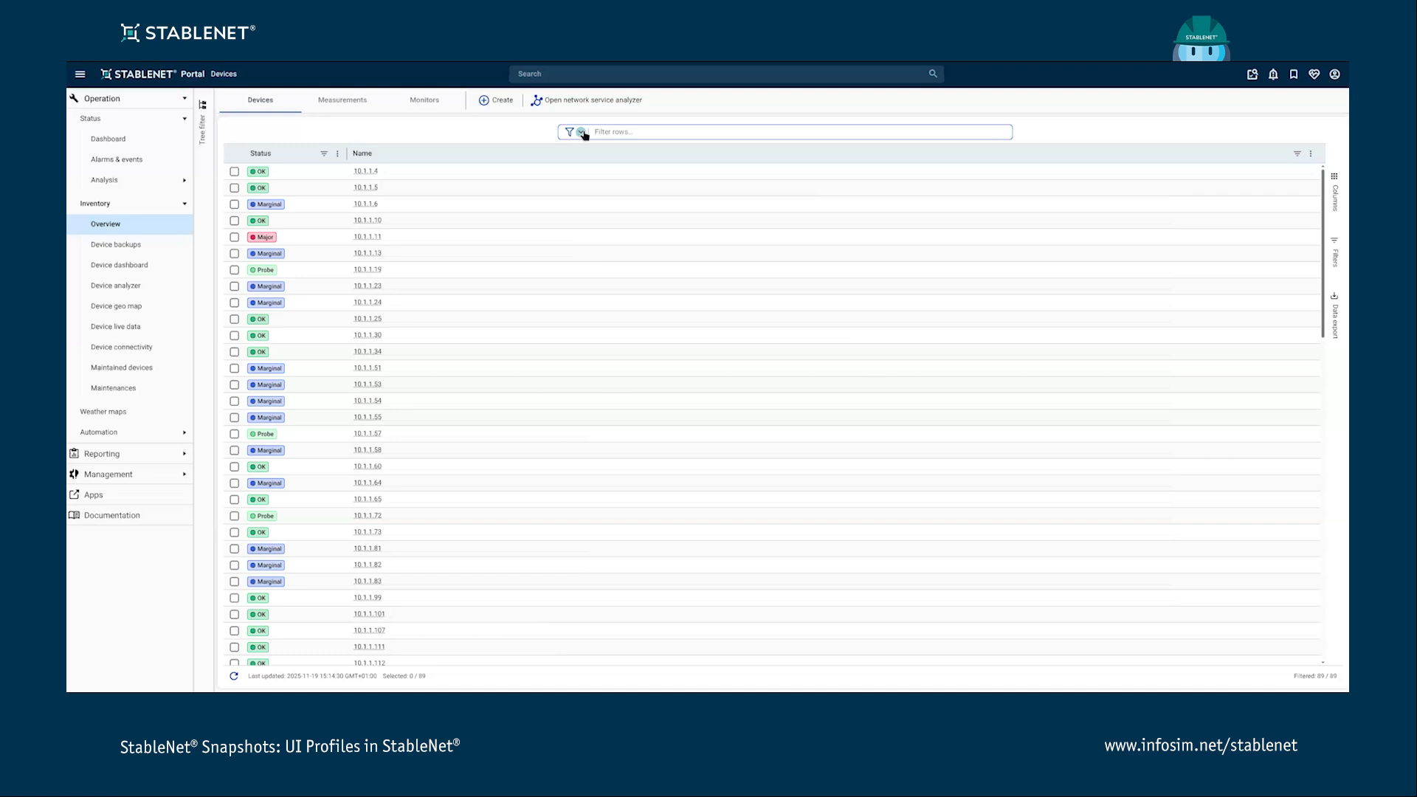
- Open and close the tag tree filter panel, then inspect the UI profile settings in the user panel
click(204, 129)
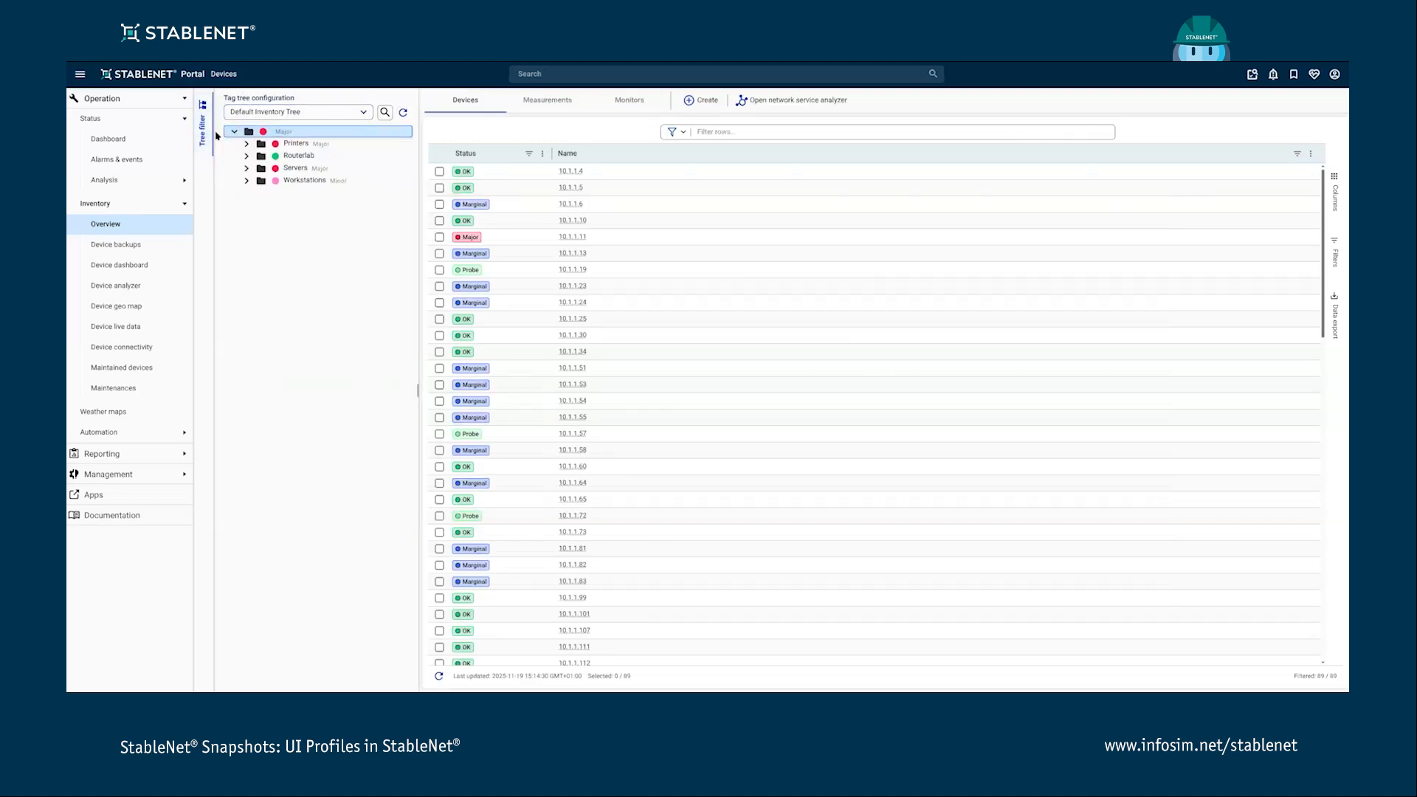
click(204, 126)
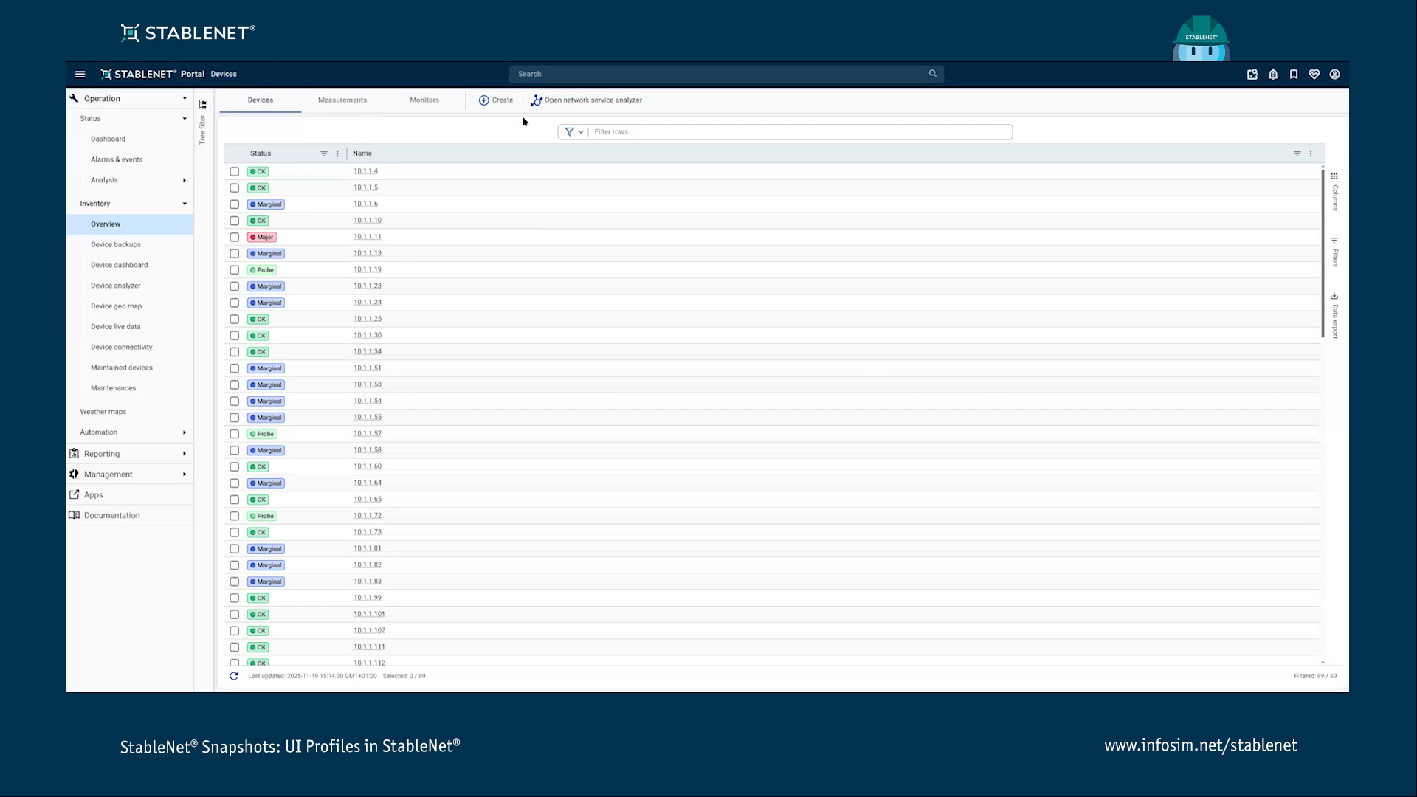
click(1335, 75)
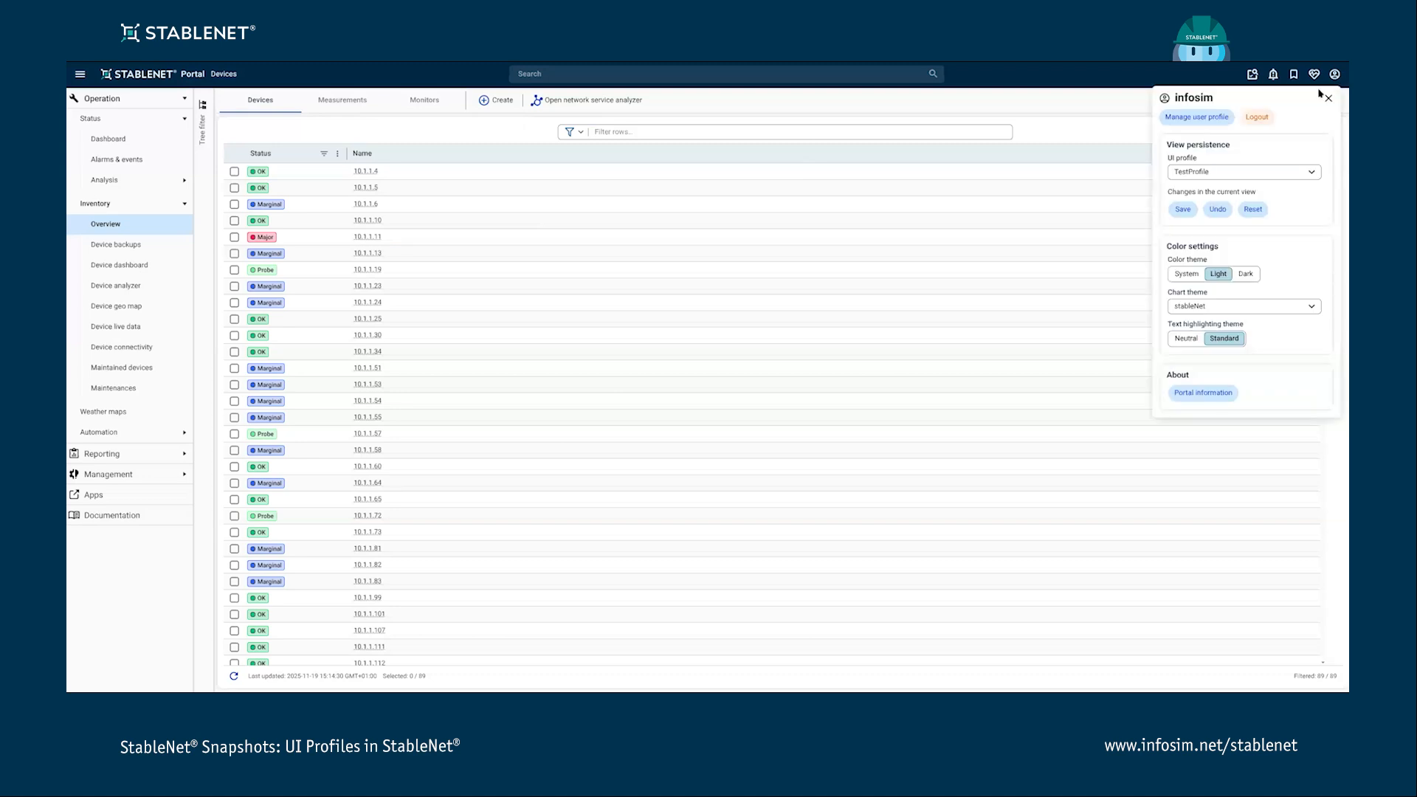
click(505, 133)
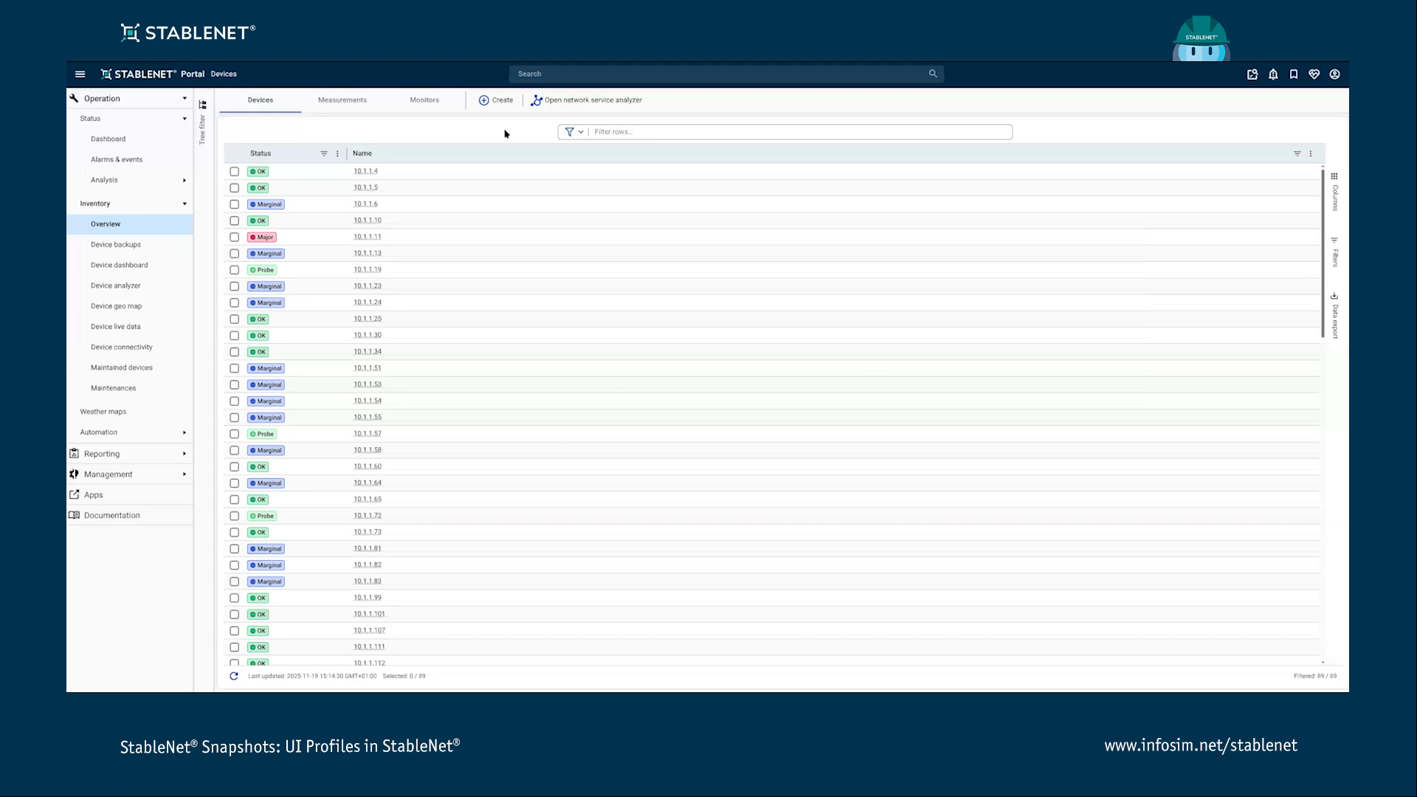